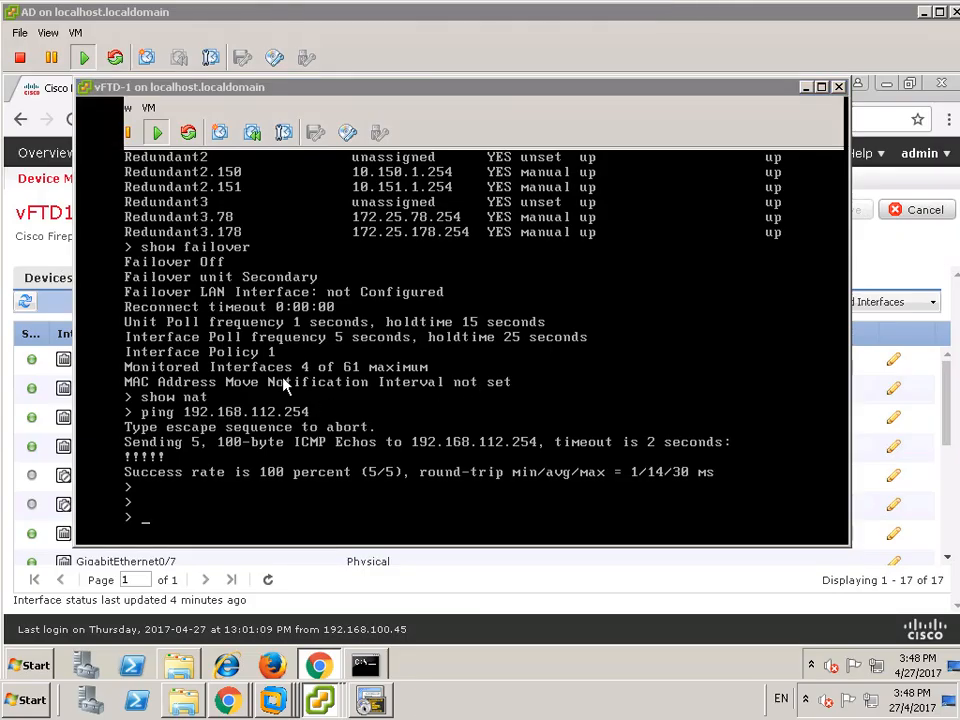
# - Show the static routes in the vFTD-1 console with the command show route static
pyautogui.click(206, 510)
pyautogui.write('sh')
pyautogui.press('Tab')
pyautogui.write('r')
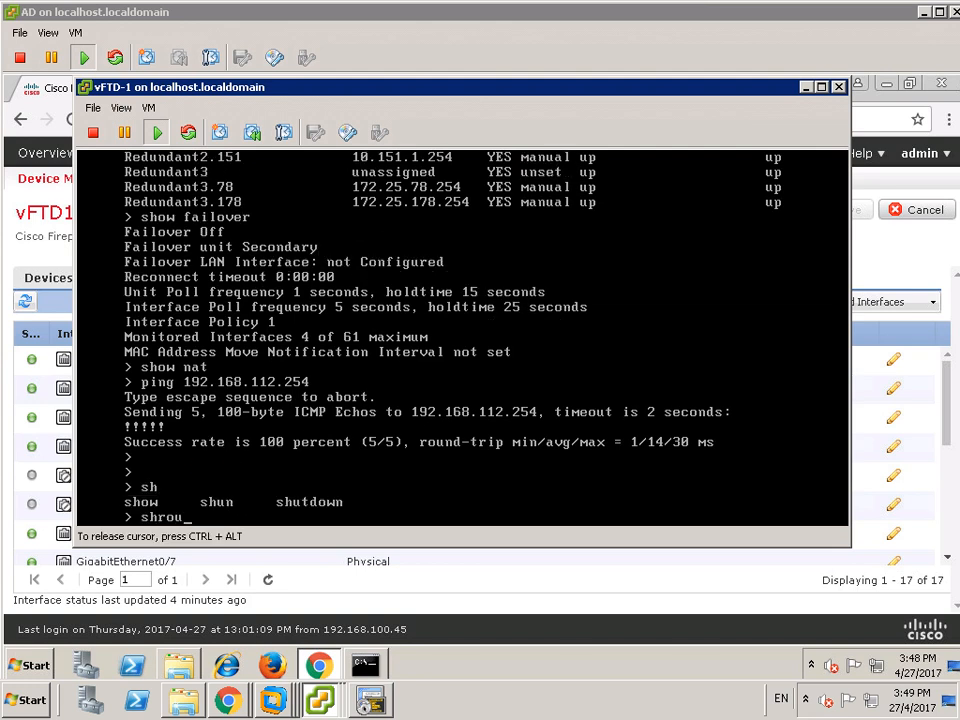
pyautogui.press('BackSpace')
pyautogui.write('wroutes')
pyautogui.press('BackSpace')
pyautogui.press('BackSpace')
pyautogui.press('BackSpace')
pyautogui.press('BackSpace')
pyautogui.press('BackSpace')
pyautogui.press('BackSpace')
pyautogui.press('BackSpace')
pyautogui.write('ow route')
pyautogui.press('Tab')
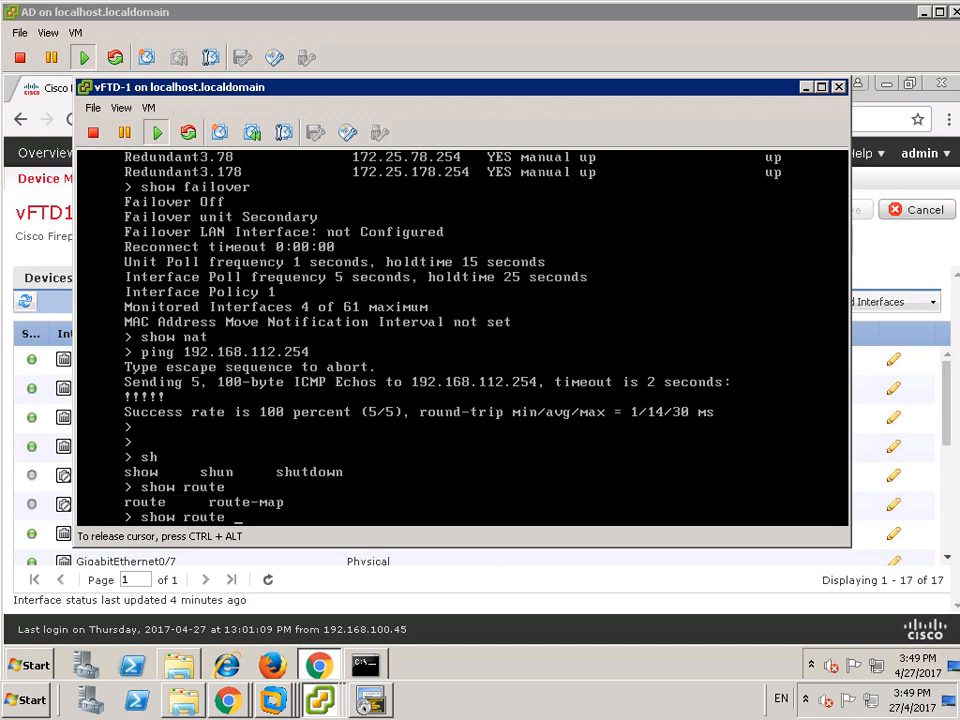
pyautogui.write('static')
pyautogui.press('Return')
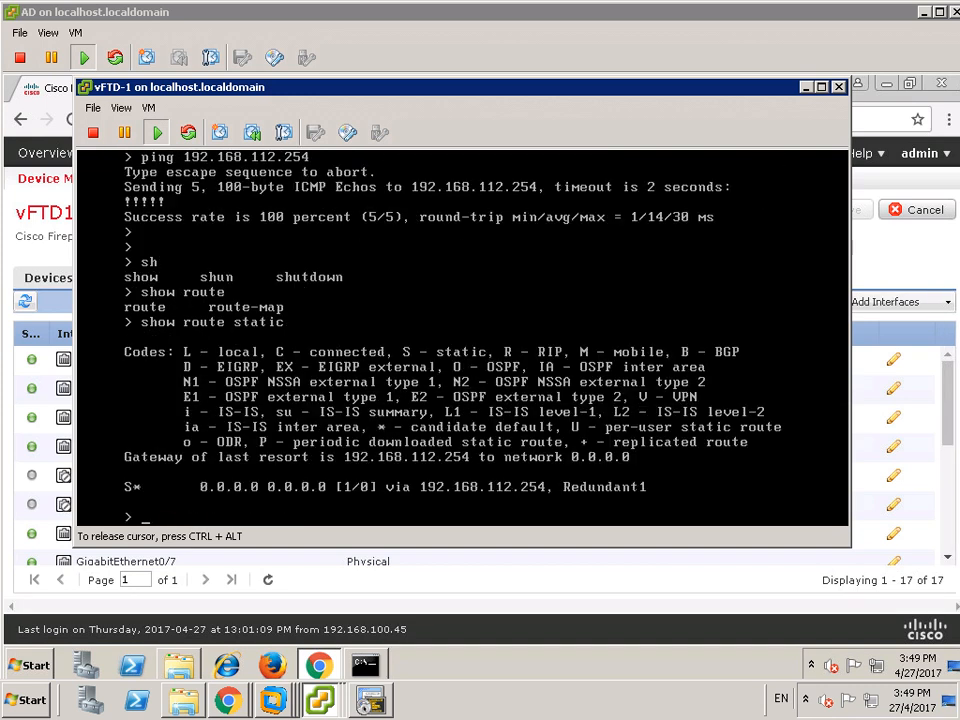
pyautogui.hotkey('ctrl', 'alt')
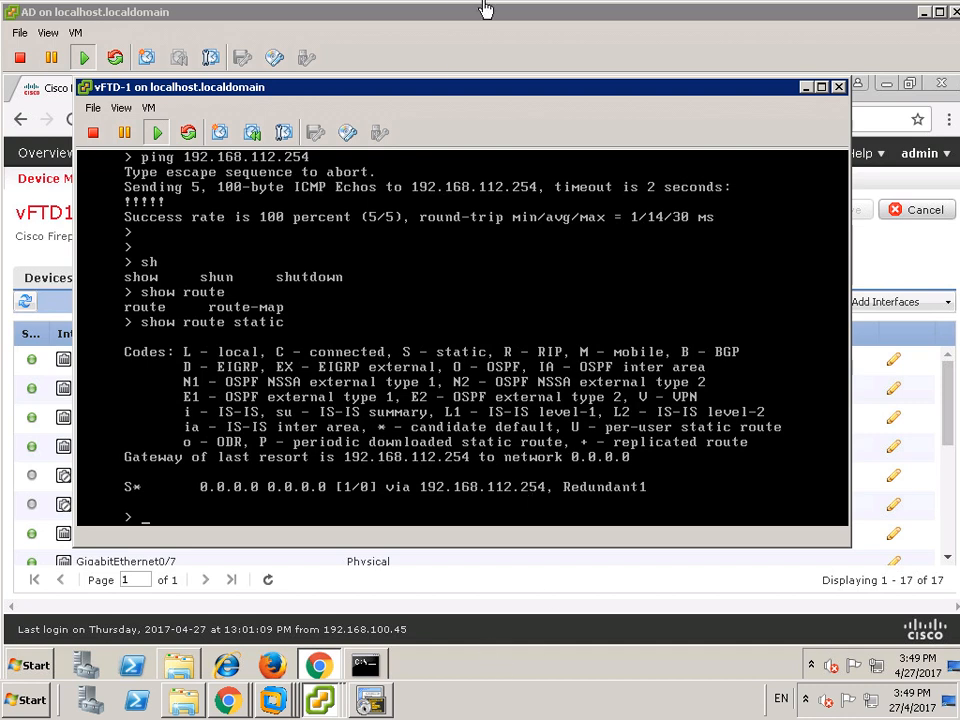
# - Switch to the lab topology diagram in Photos and examine the links around the vFTD firewalls and the Internet cloud
pyautogui.click(614, 12)
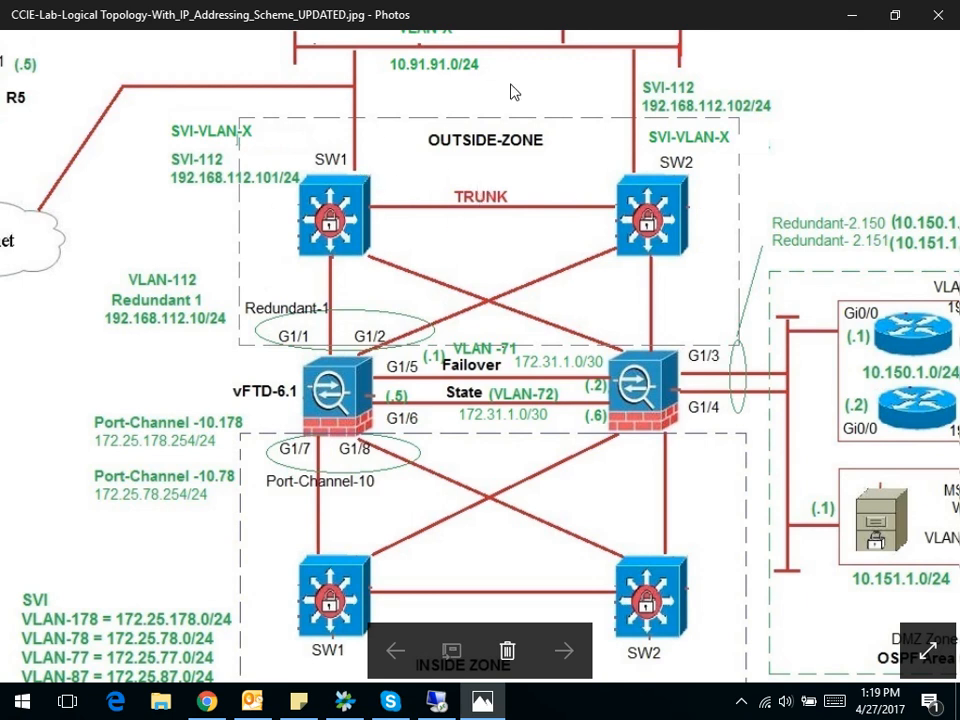
pyautogui.moveTo(68, 252); pyautogui.dragTo(131, 226)
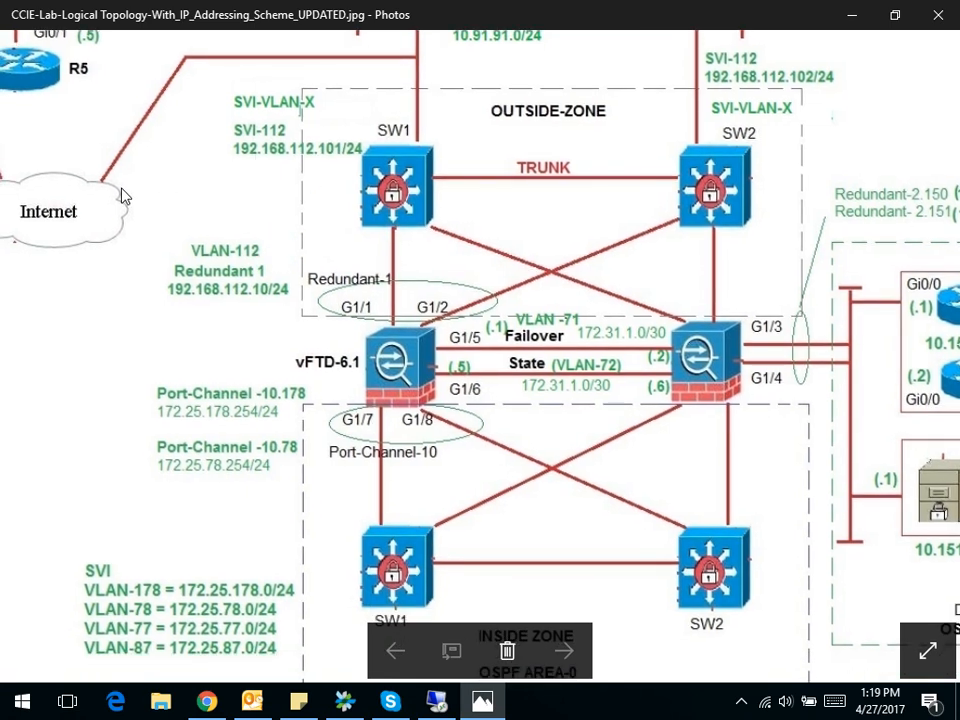
pyautogui.moveTo(520, 253); pyautogui.dragTo(415, 220)
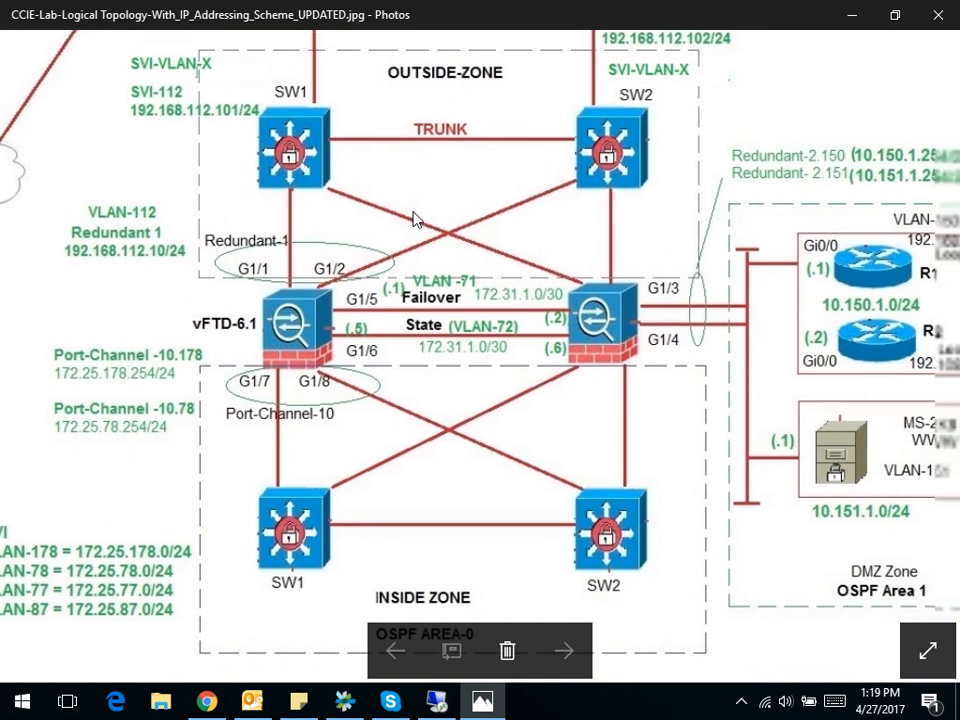
pyautogui.scroll(1, 415, 375)
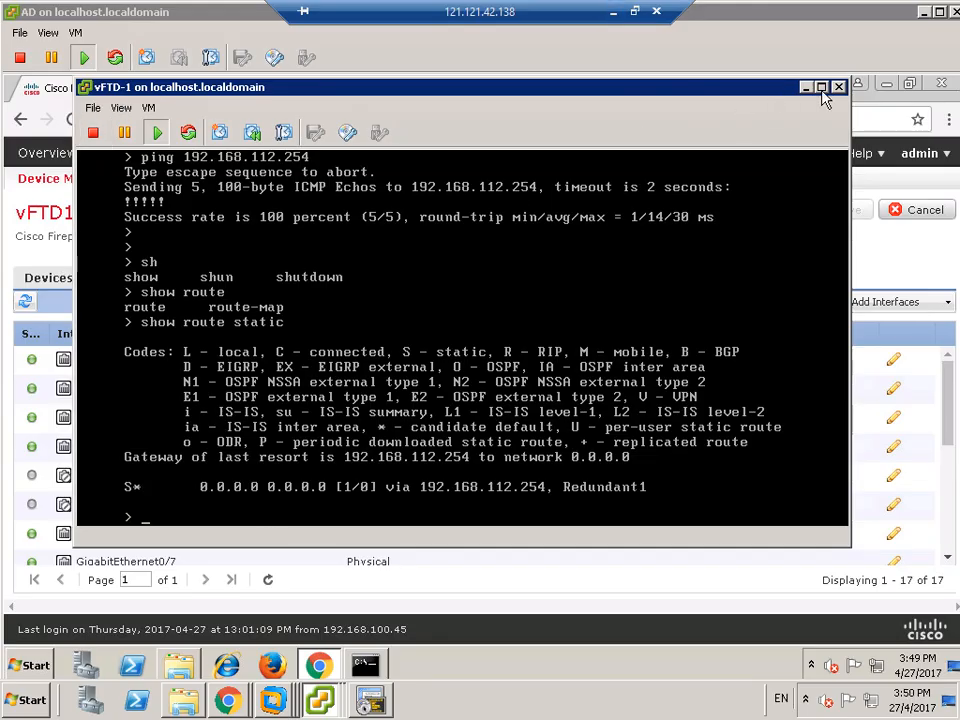
# - Return to the vFTD-1 console and ping the gateway 192.168.112.254 again
pyautogui.click(348, 505)
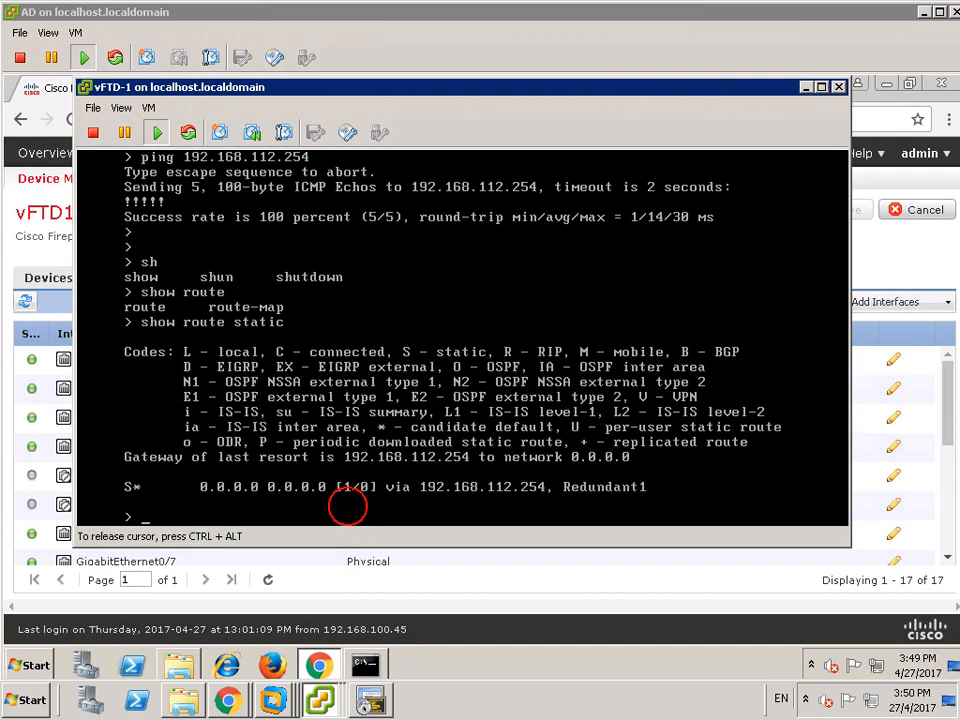
pyautogui.press('Return')
pyautogui.press('Return')
pyautogui.press('Up')
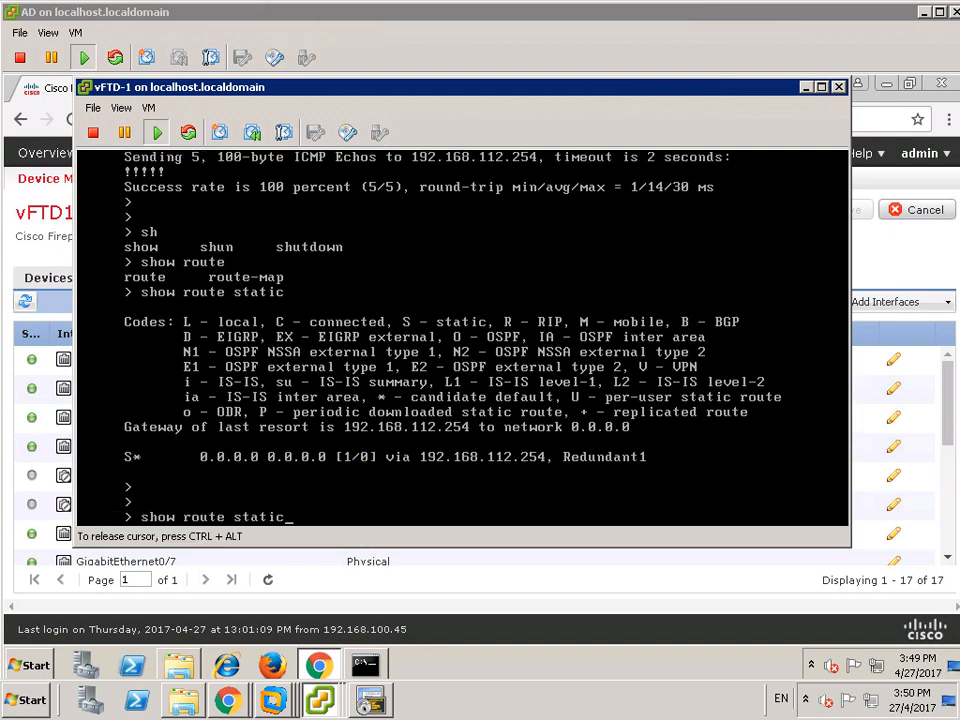
pyautogui.press('Up')
pyautogui.press('Return')
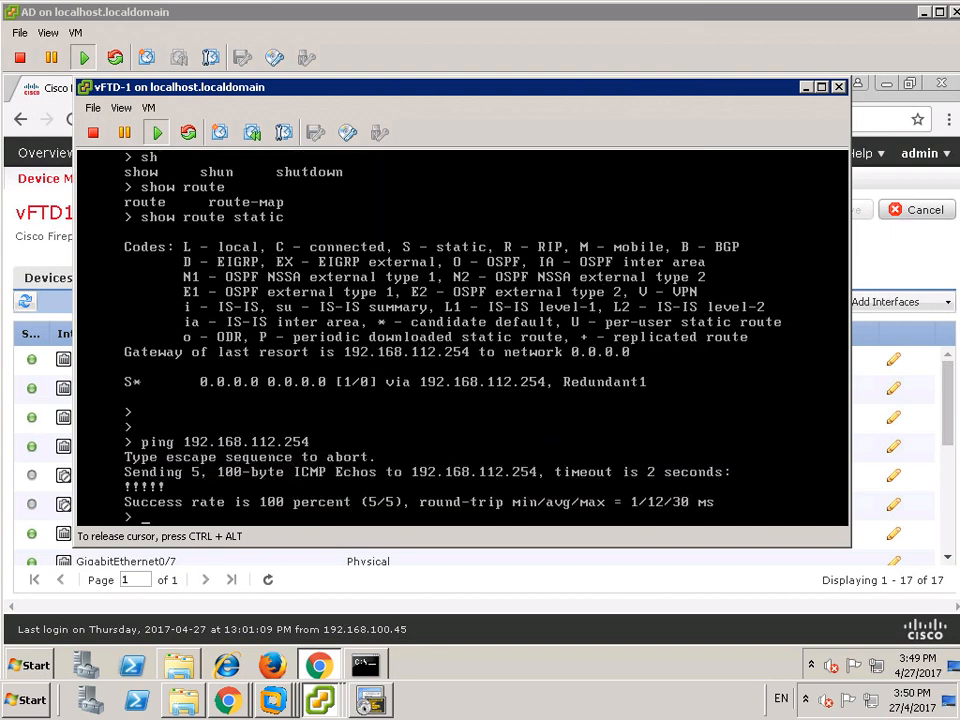
pyautogui.hotkey('ctrl', 'alt')
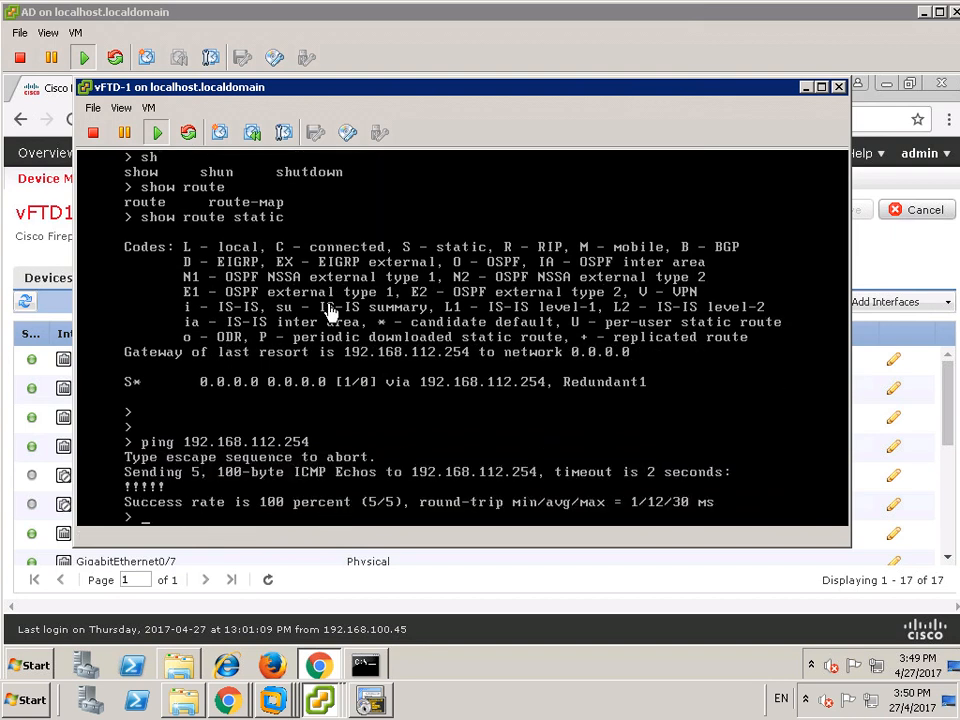
# - Put the vFTD-1 console away, show the device list in Firepower Management Center and collapse the Ungrouped group
pyautogui.click(806, 88)
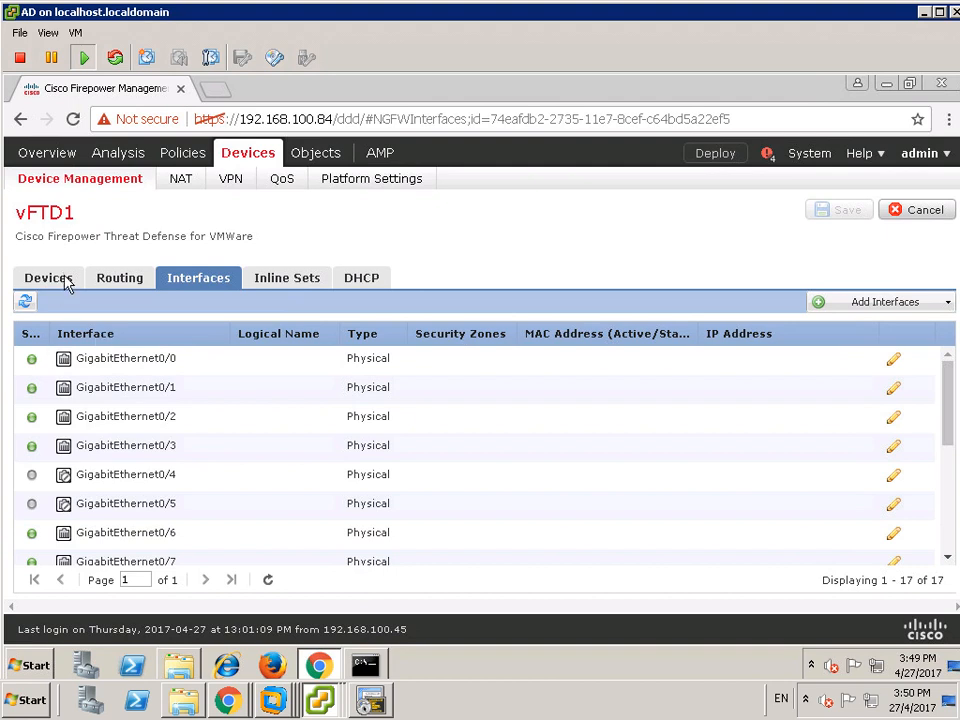
pyautogui.click(82, 188)
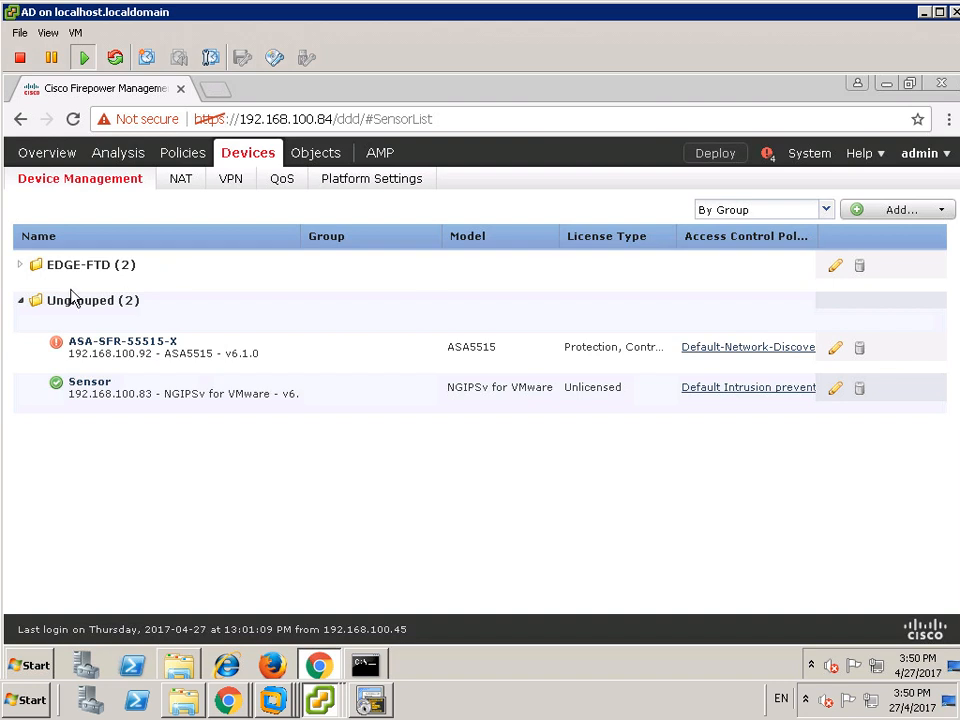
pyautogui.click(21, 301)
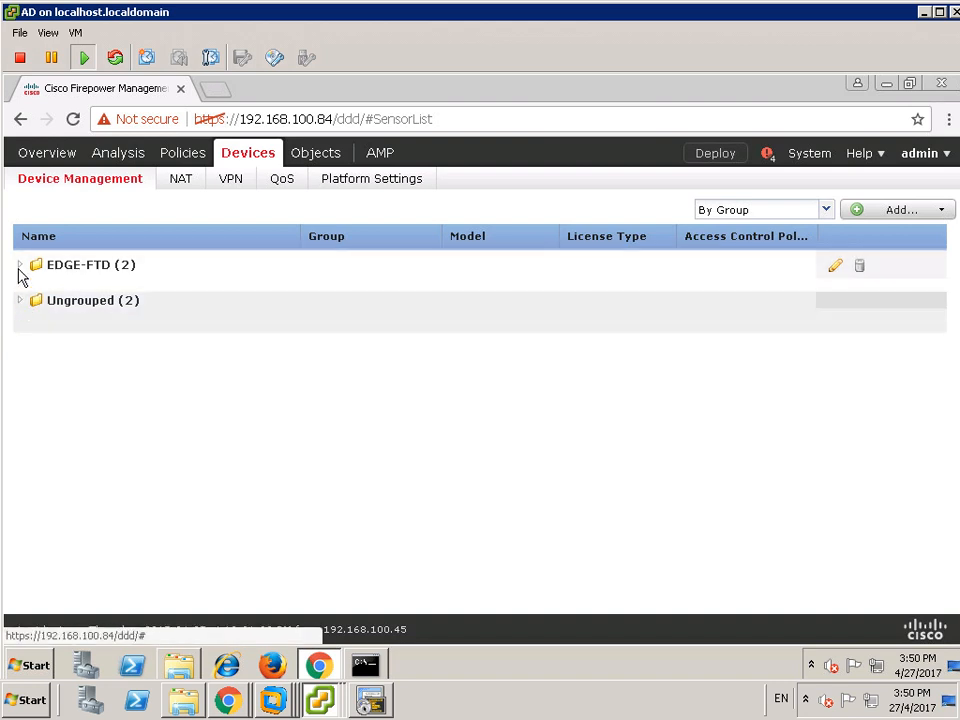
# - Start a new high availability pair named EDGE-FTD-HA with the device type Firepower Threat Defense
pyautogui.click(941, 212)
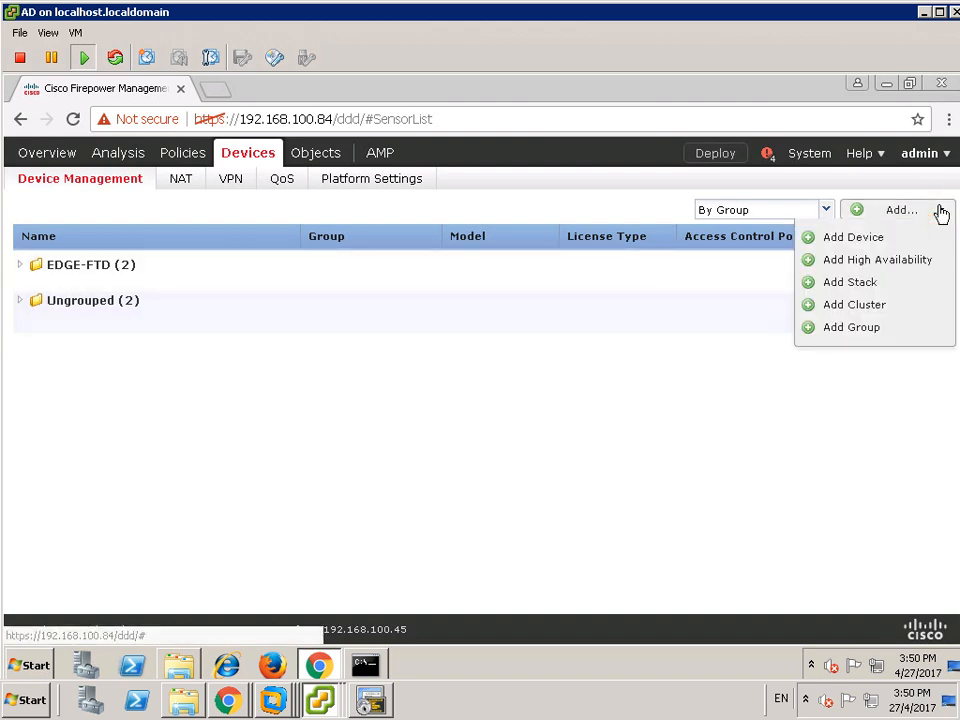
pyautogui.click(900, 262)
pyautogui.click(486, 320)
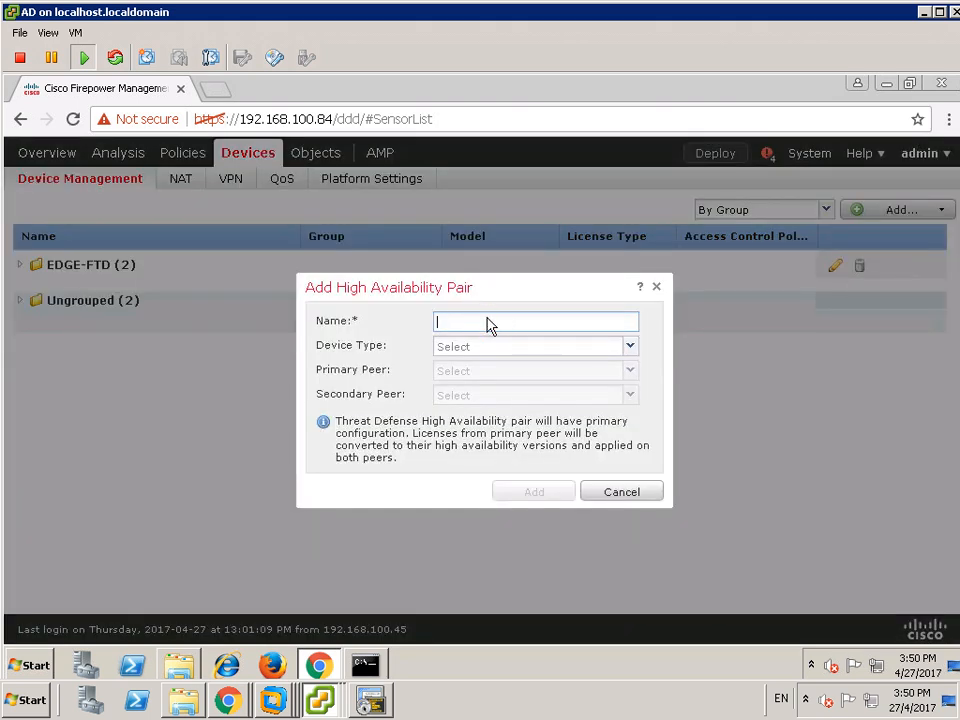
pyautogui.write('EDGE-FTD-HA')
pyautogui.click(629, 347)
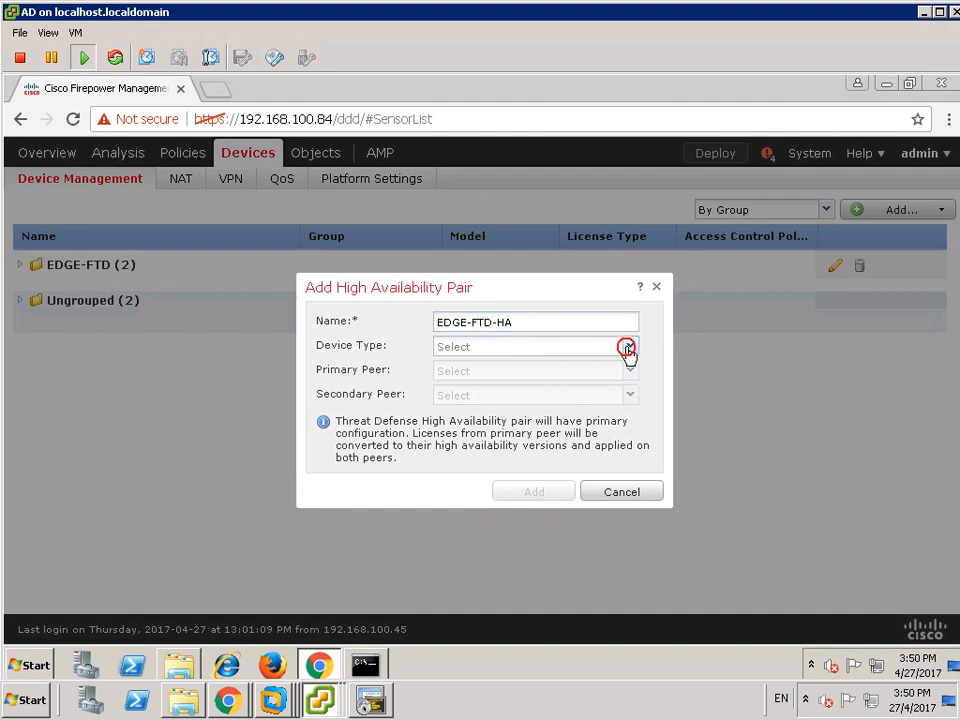
pyautogui.click(535, 370)
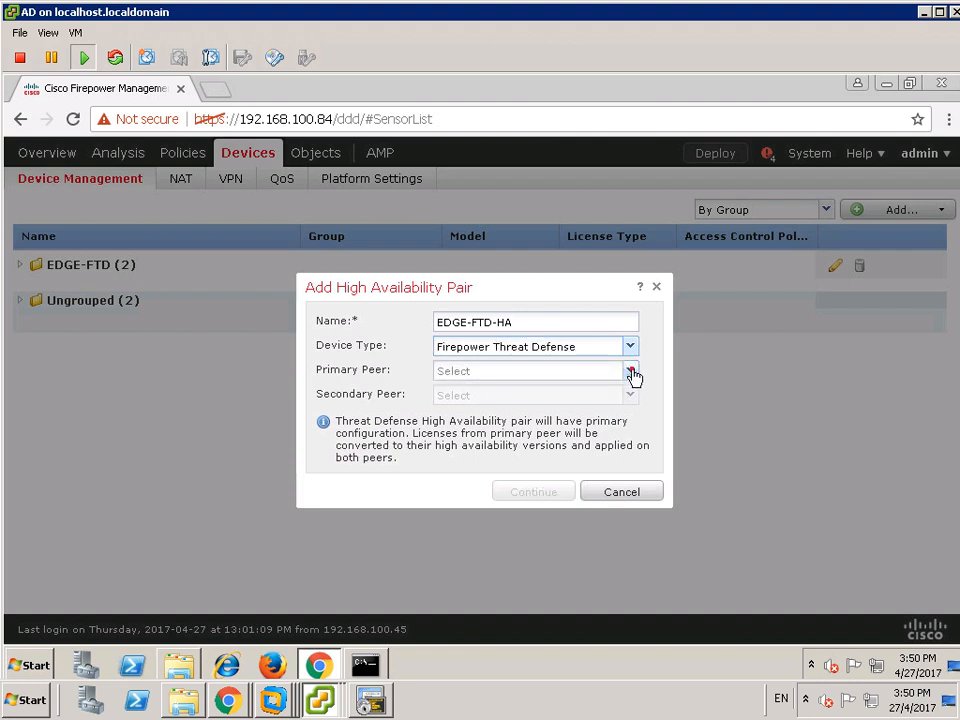
# - Set vFTD1 as the primary peer and vFTD2 as the secondary peer, and continue to the link settings
pyautogui.click(631, 372)
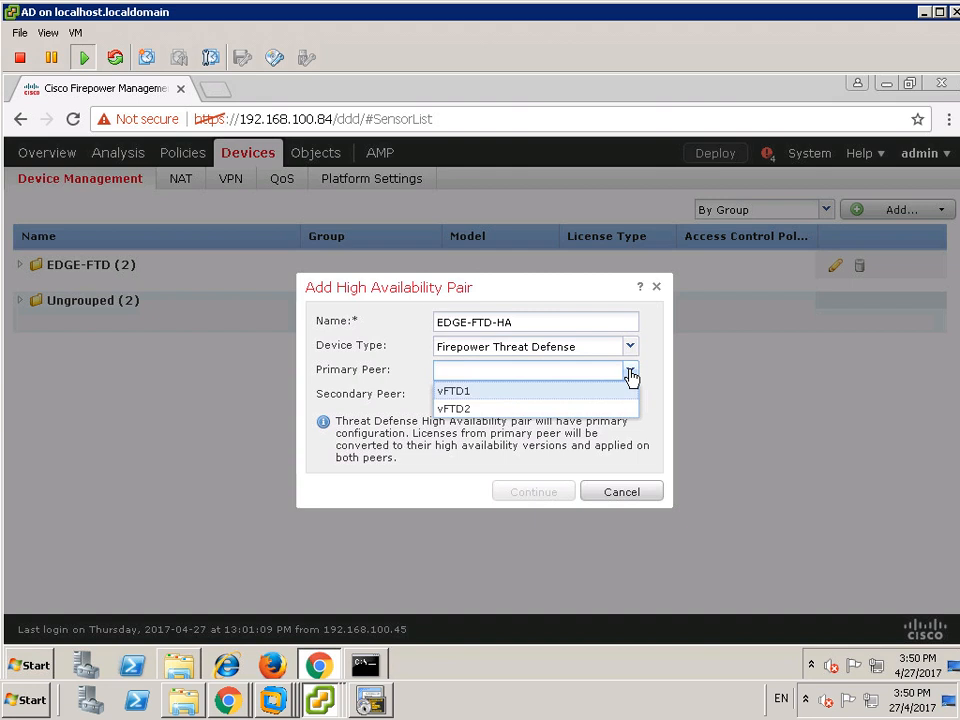
pyautogui.click(456, 392)
pyautogui.click(630, 395)
pyautogui.click(448, 418)
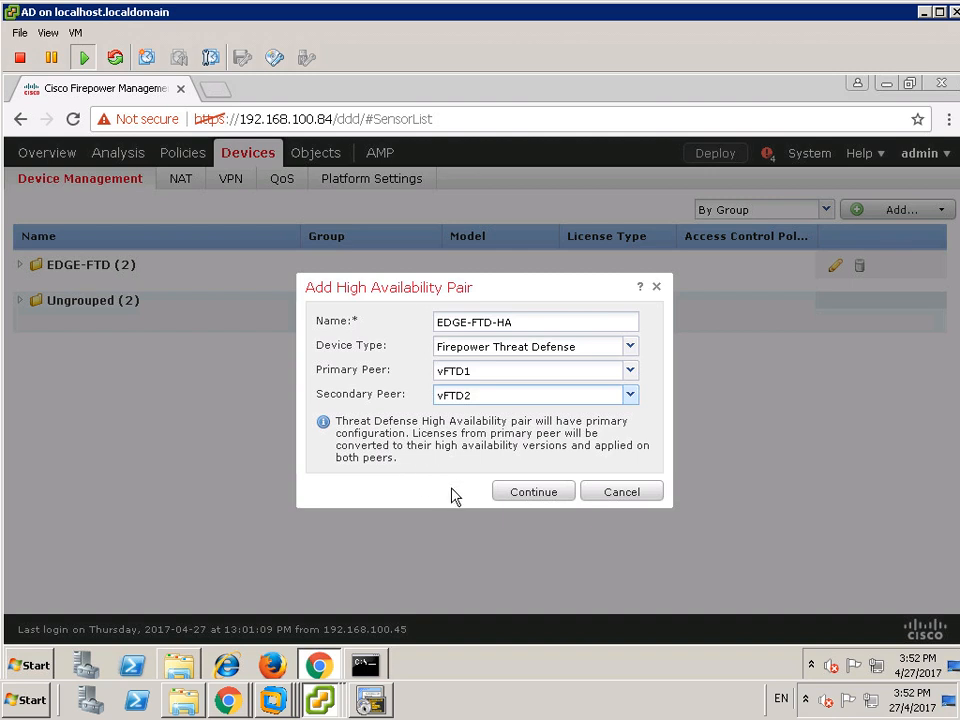
pyautogui.click(540, 492)
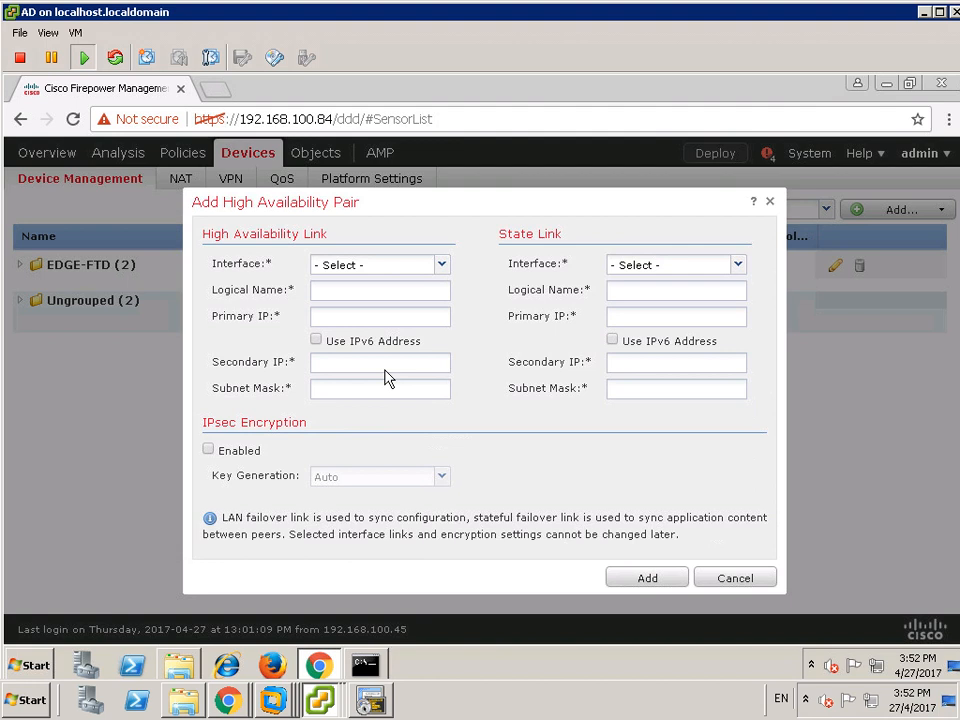
# - Assign GigabitEthernet0/4 to the high availability link and GigabitEthernet0/5 to the state link
pyautogui.click(441, 265)
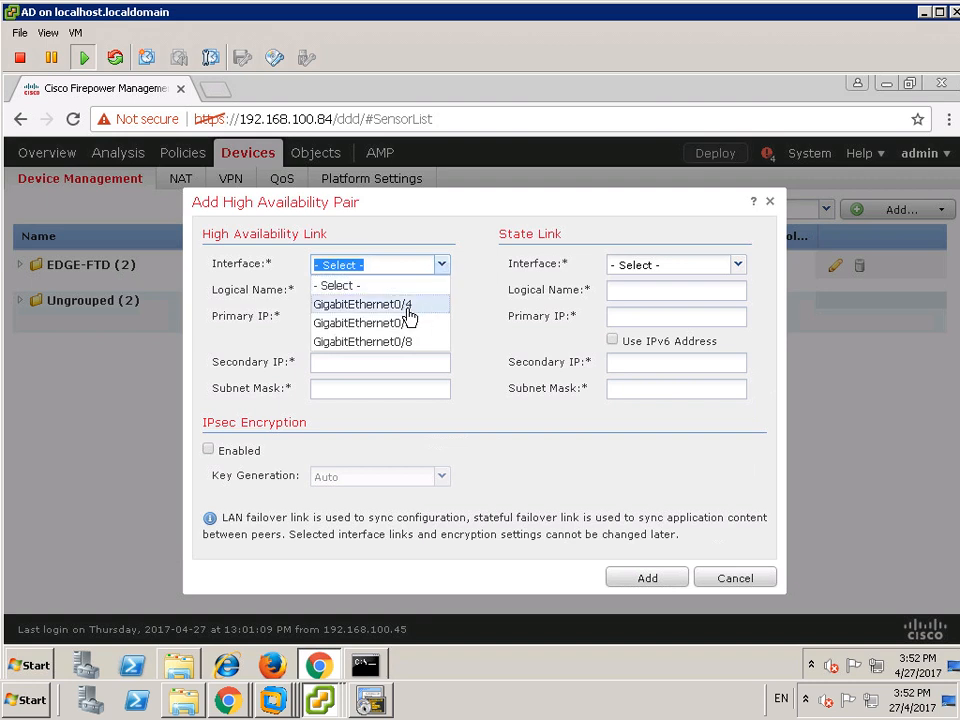
pyautogui.click(407, 307)
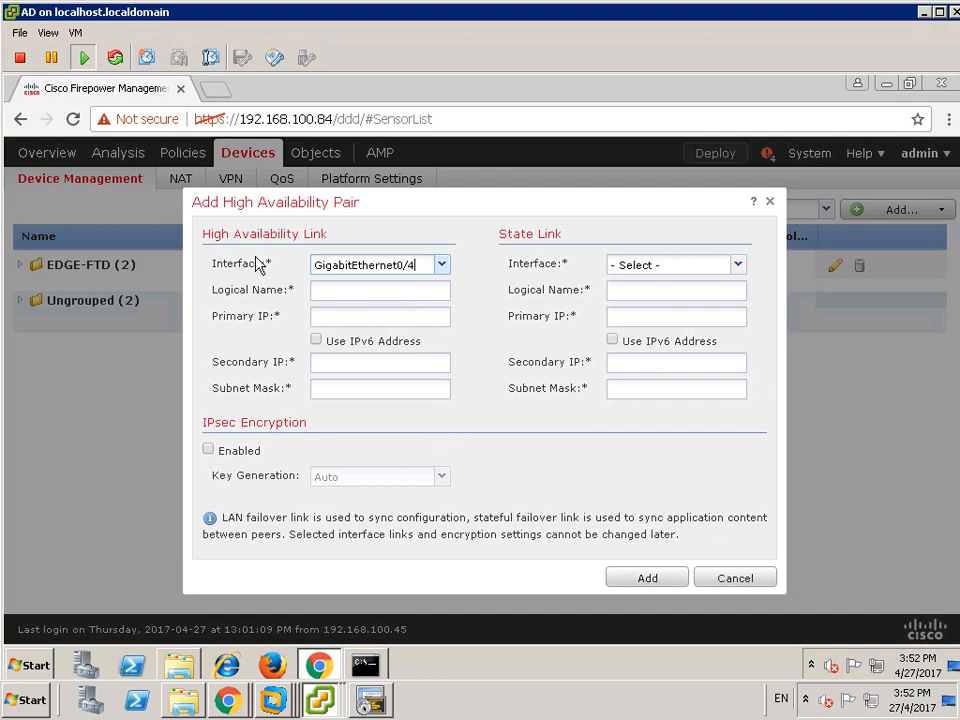
pyautogui.click(737, 266)
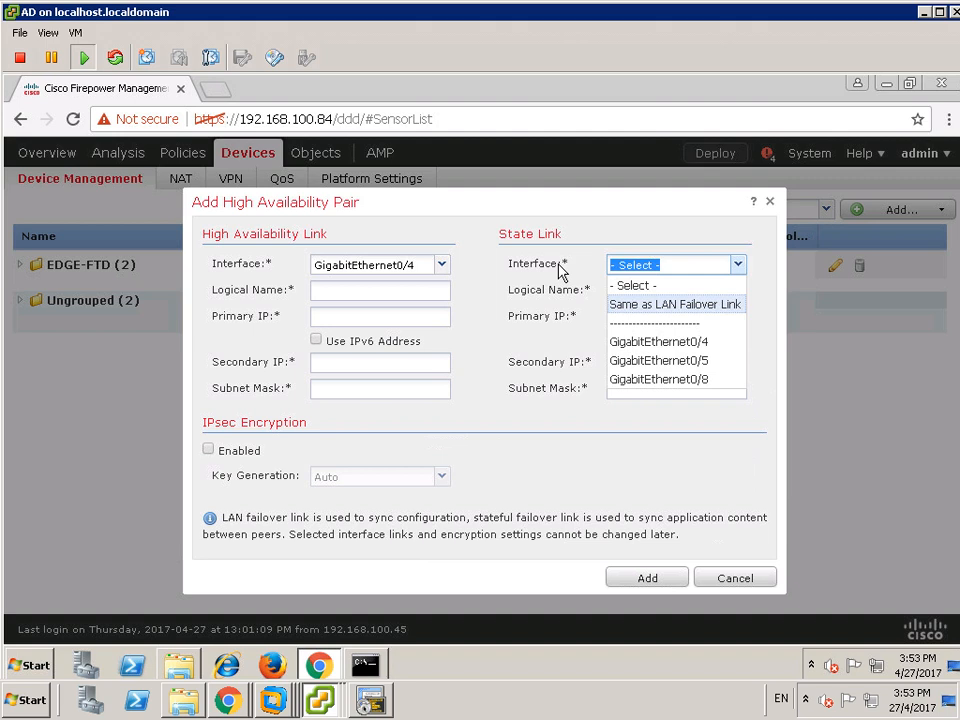
pyautogui.click(632, 305)
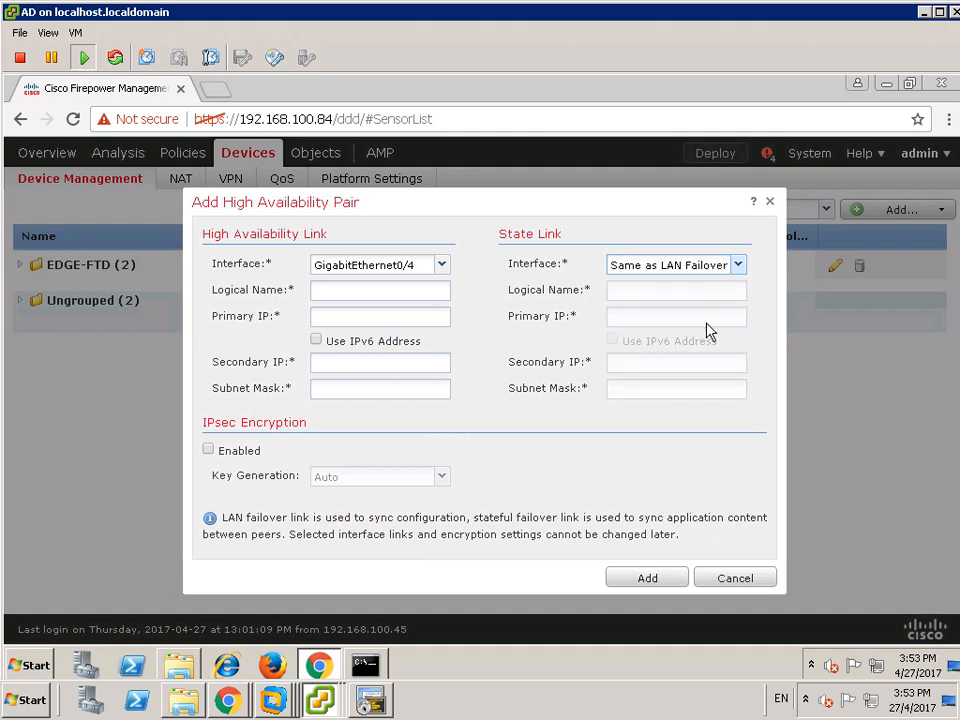
pyautogui.click(738, 265)
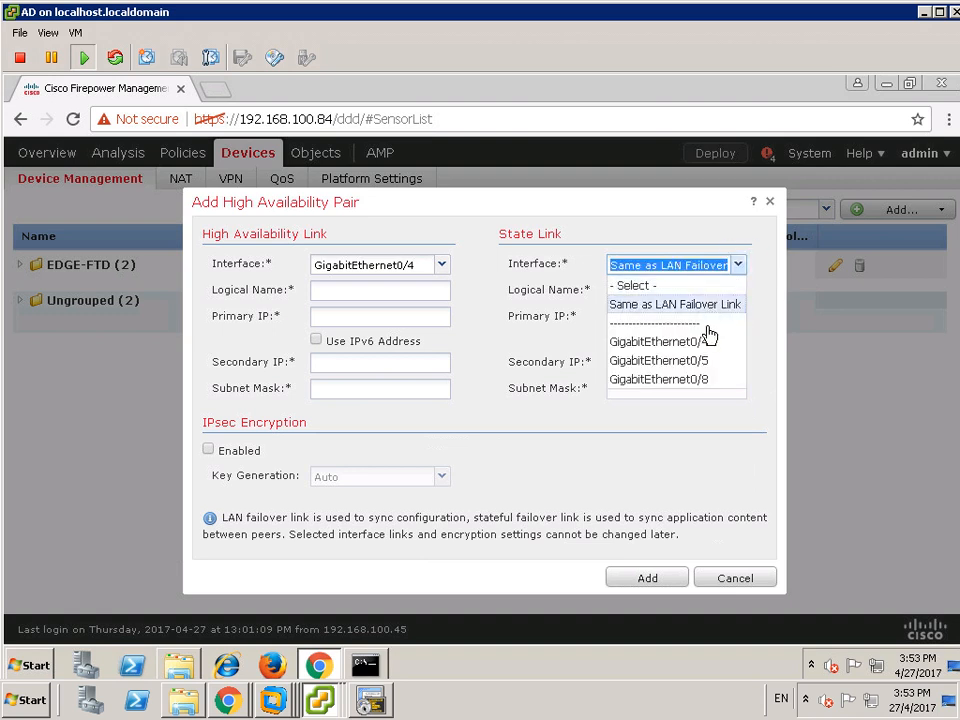
pyautogui.click(693, 362)
pyautogui.click(765, 310)
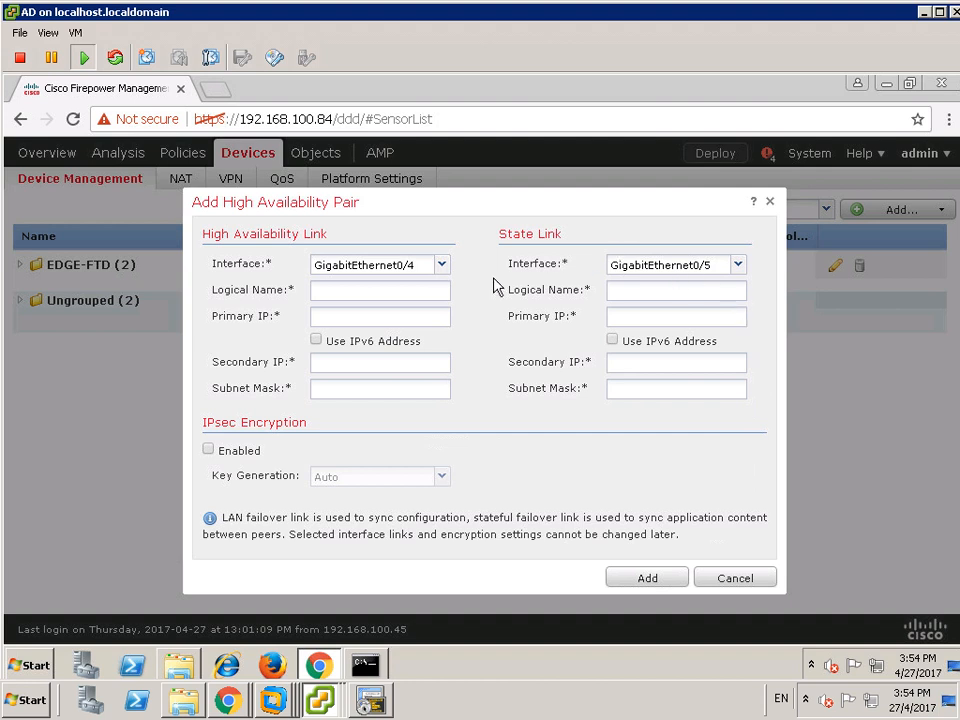
# - Give the high availability link the logical name FailoverLink and the state link the logical name StateLink
pyautogui.click(379, 294)
pyautogui.write('Failover')
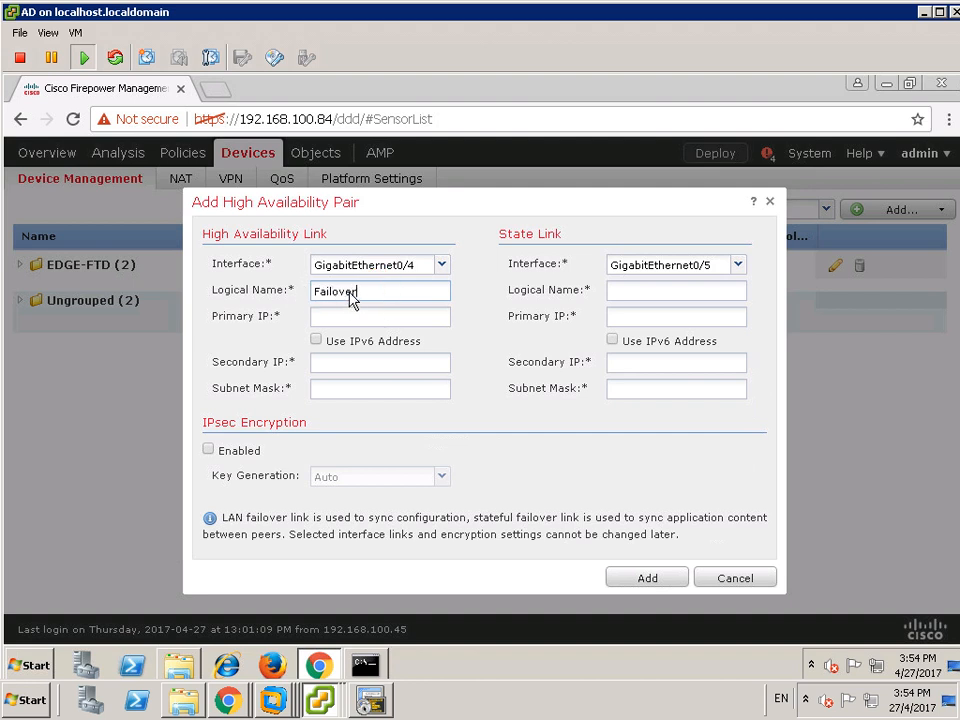
pyautogui.write('Link')
pyautogui.click(650, 294)
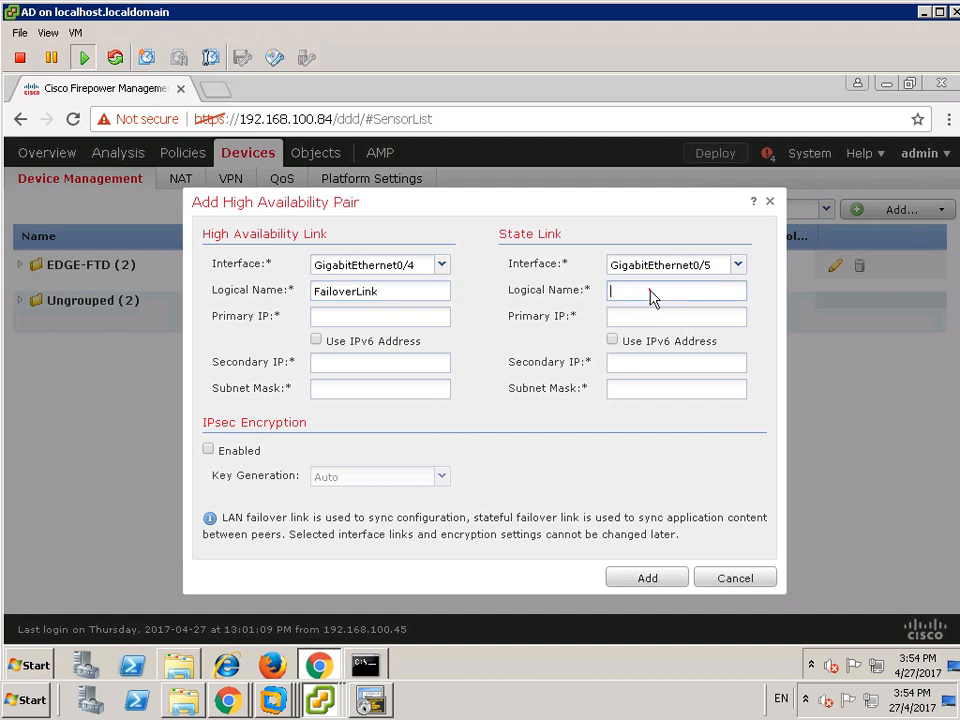
pyautogui.write('StateLink')
# - Set the high availability link's primary IP to 172.31.1.1 and its secondary IP to 172.31.1.2, consulting the topology diagram
pyautogui.click(374, 318)
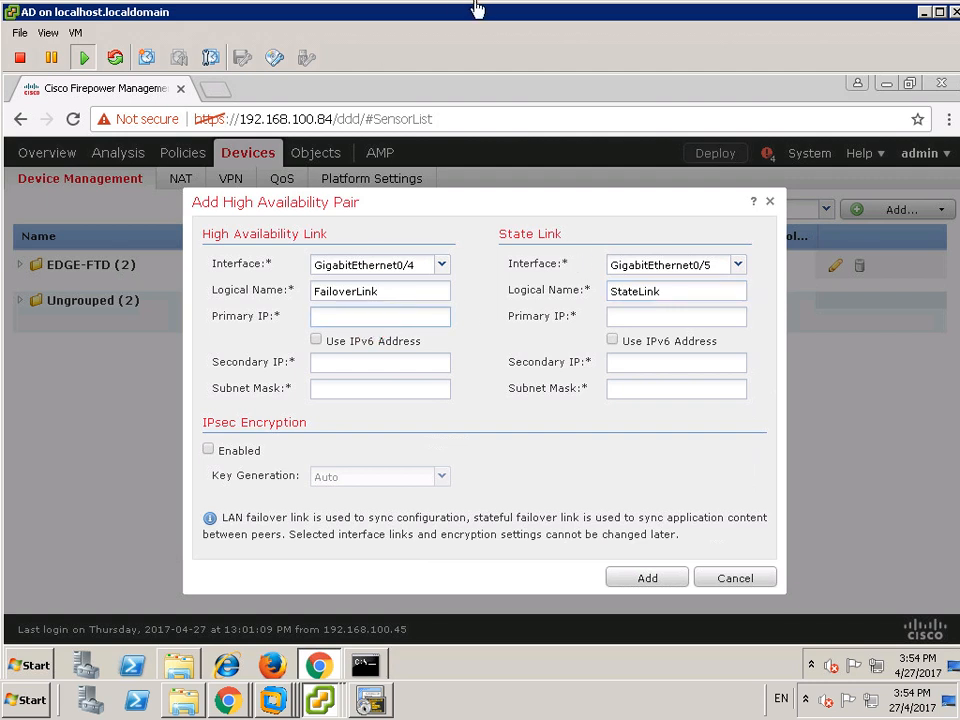
pyautogui.moveTo(475, 8)
pyautogui.click(613, 11)
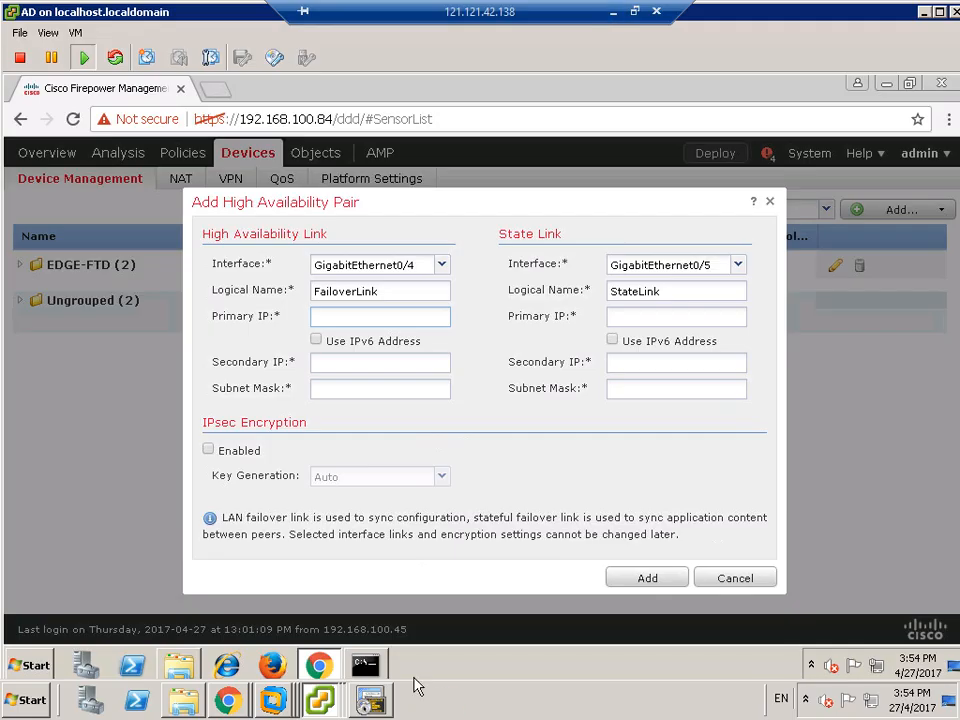
pyautogui.click(354, 322)
pyautogui.write('172.31')
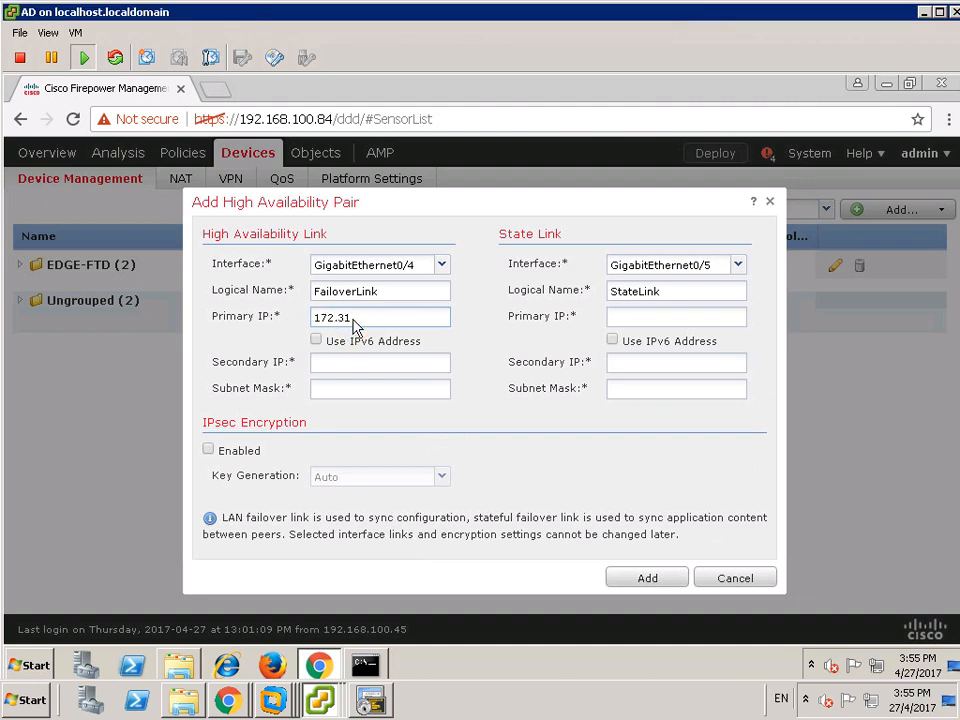
pyautogui.write('.1')
pyautogui.write('/')
pyautogui.write('30')
pyautogui.press('BackSpace')
pyautogui.press('BackSpace')
pyautogui.click(370, 368)
pyautogui.write('172.31.1.2')
# - Set the state link's primary IP to 172.31.1.5 and its secondary IP to 172.31.1.6
pyautogui.click(677, 316)
pyautogui.write('172.')
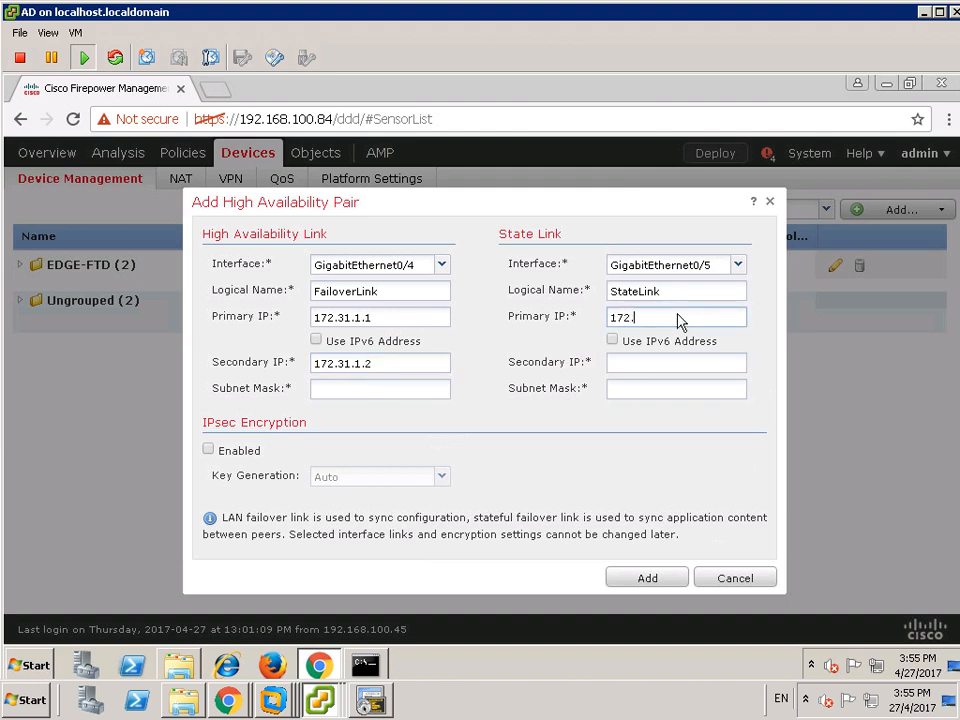
pyautogui.write('31.1.5')
pyautogui.click(667, 366)
pyautogui.write('172.31.1.6')
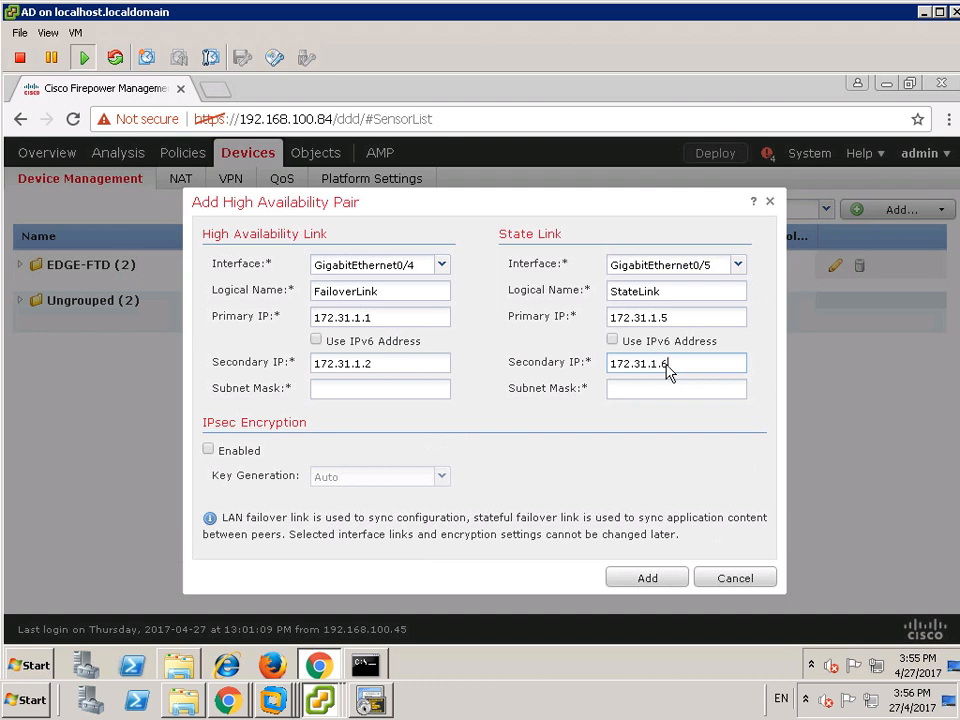
# - Set the subnet mask to 255.255.255.252 for both the high availability link and the state link, consulting the topology diagram
pyautogui.moveTo(580, 6)
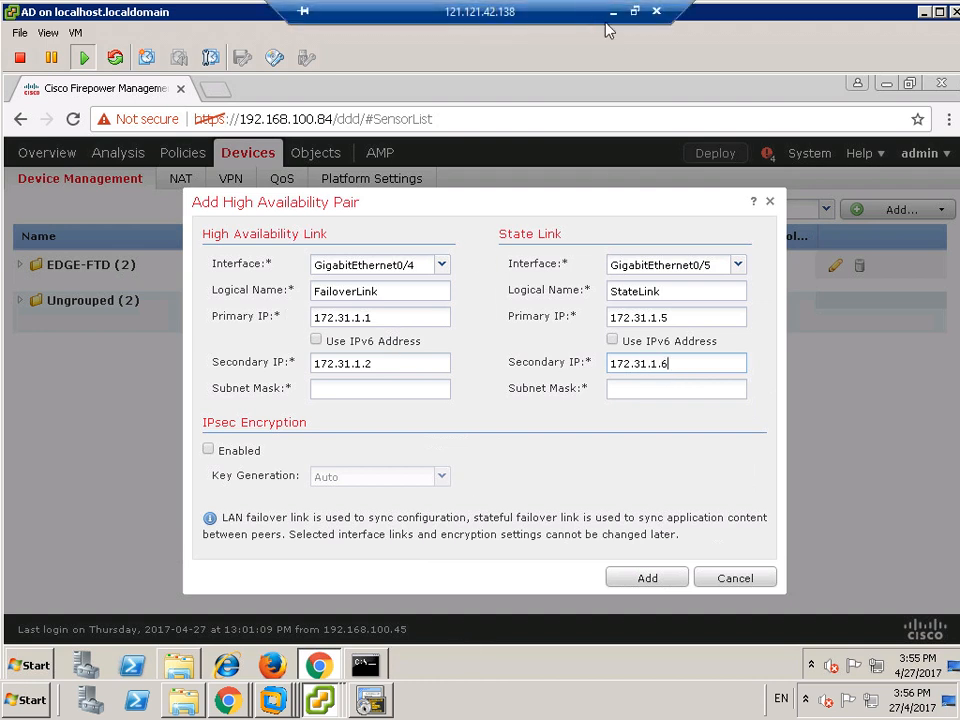
pyautogui.click(613, 13)
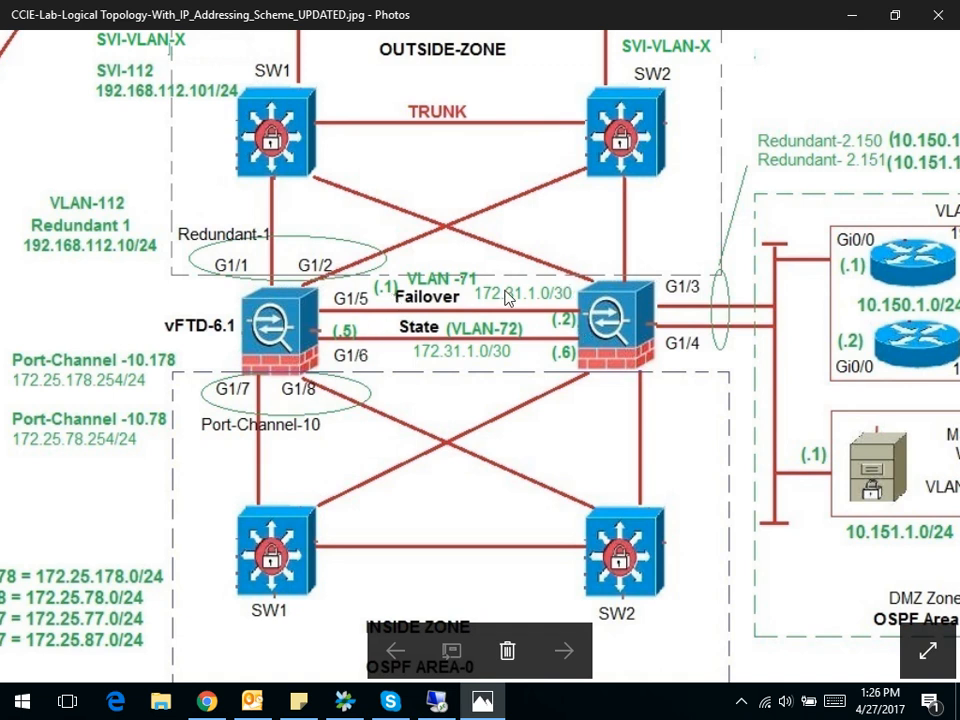
pyautogui.click(440, 703)
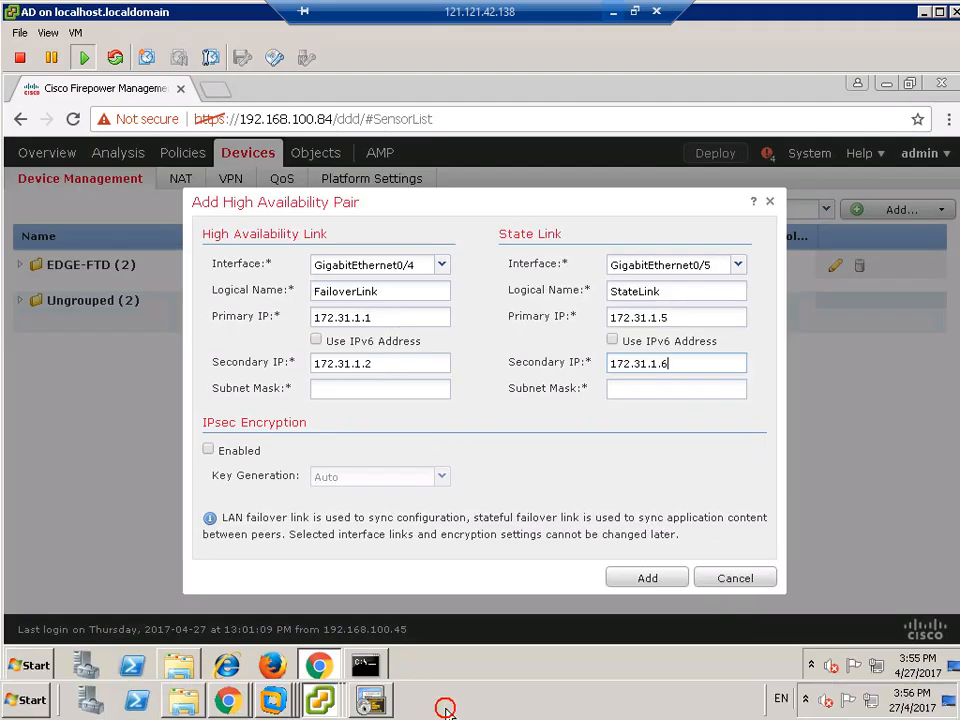
pyautogui.click(379, 392)
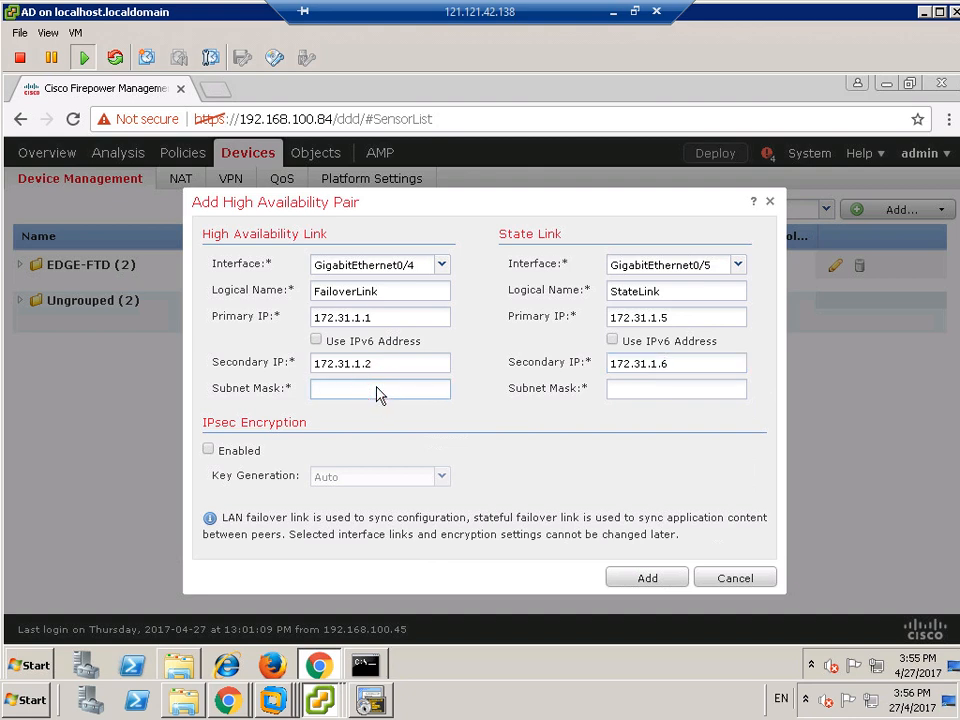
pyautogui.write('255.255.25')
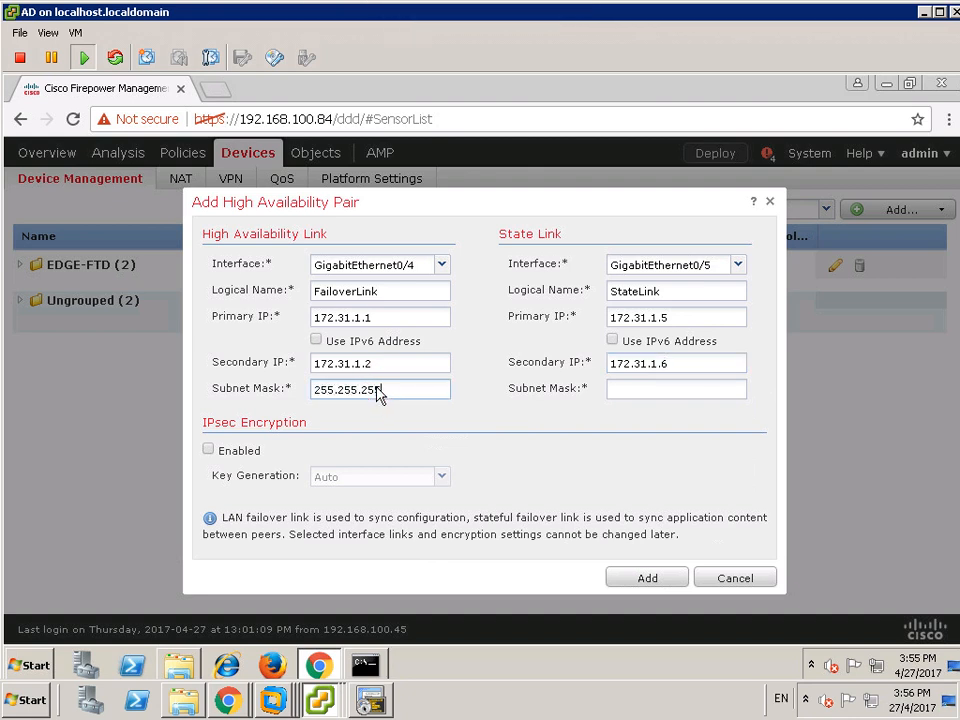
pyautogui.write('5.252')
pyautogui.click(667, 392)
pyautogui.write('255.255.255.252')
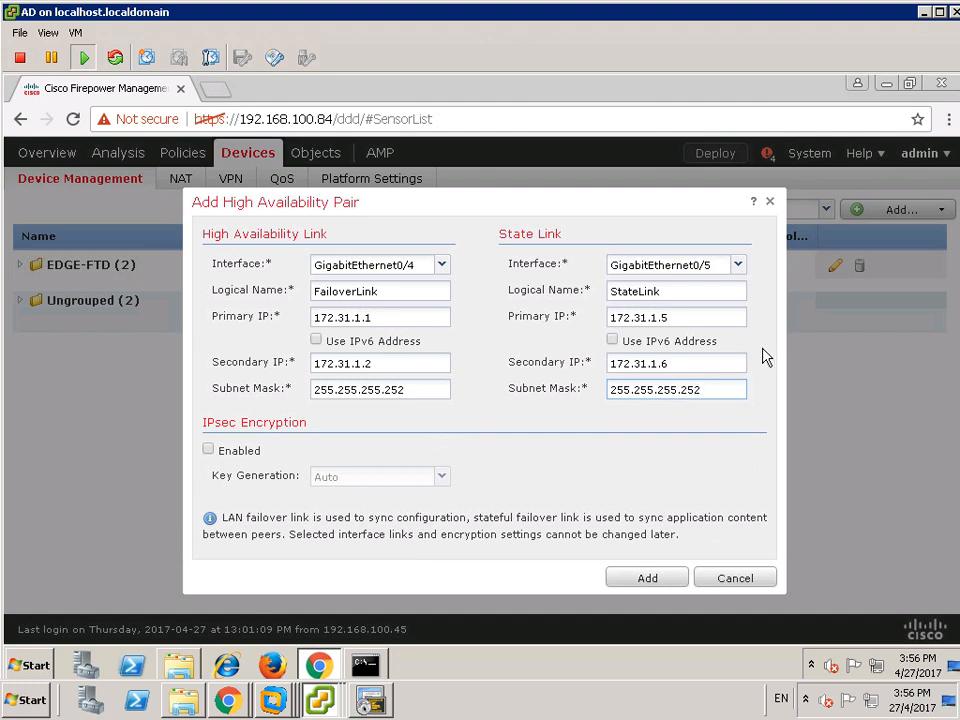
pyautogui.click(677, 450)
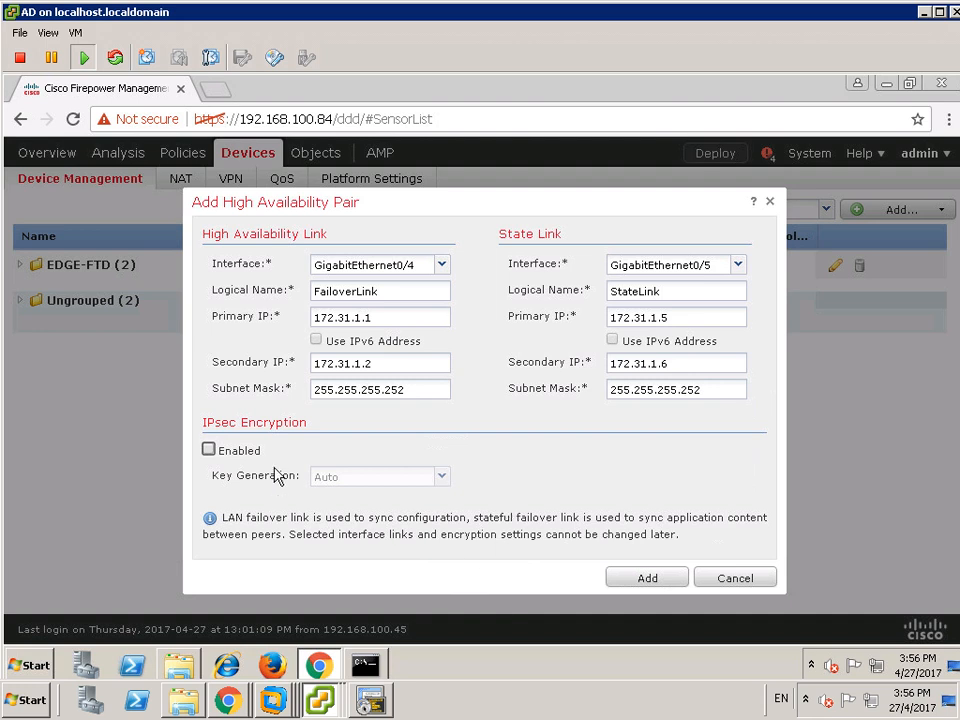
pyautogui.click(208, 451)
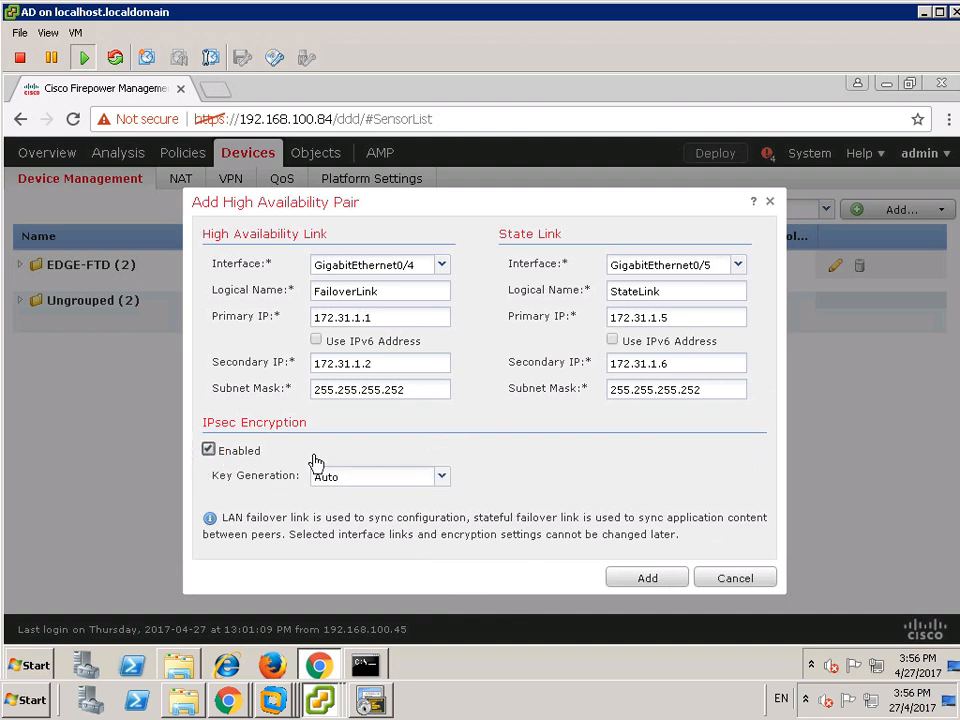
pyautogui.click(443, 478)
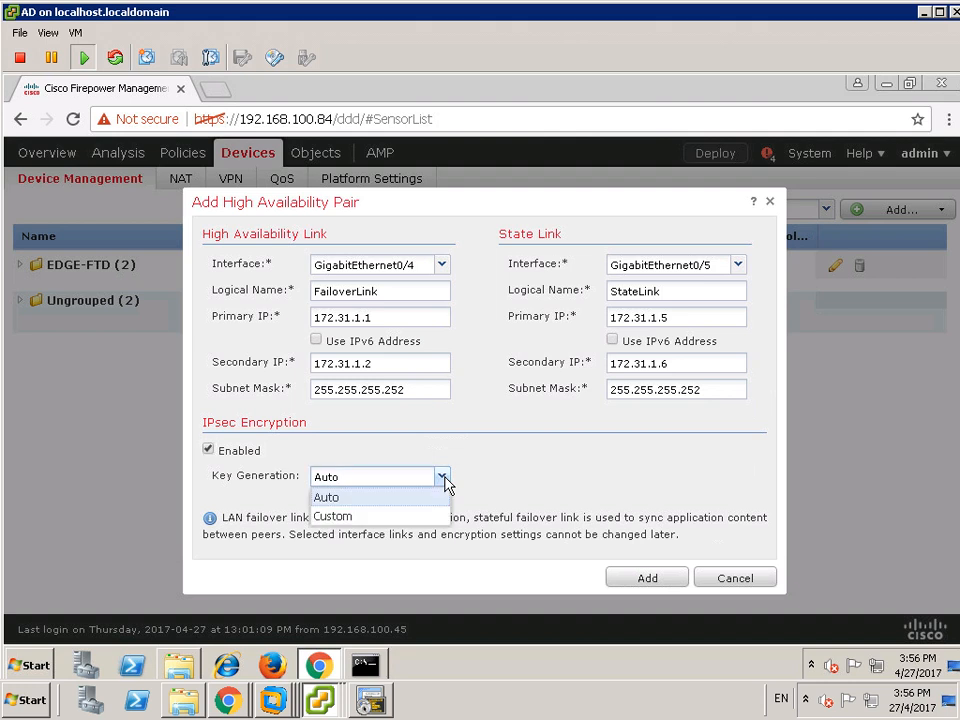
pyautogui.click(337, 517)
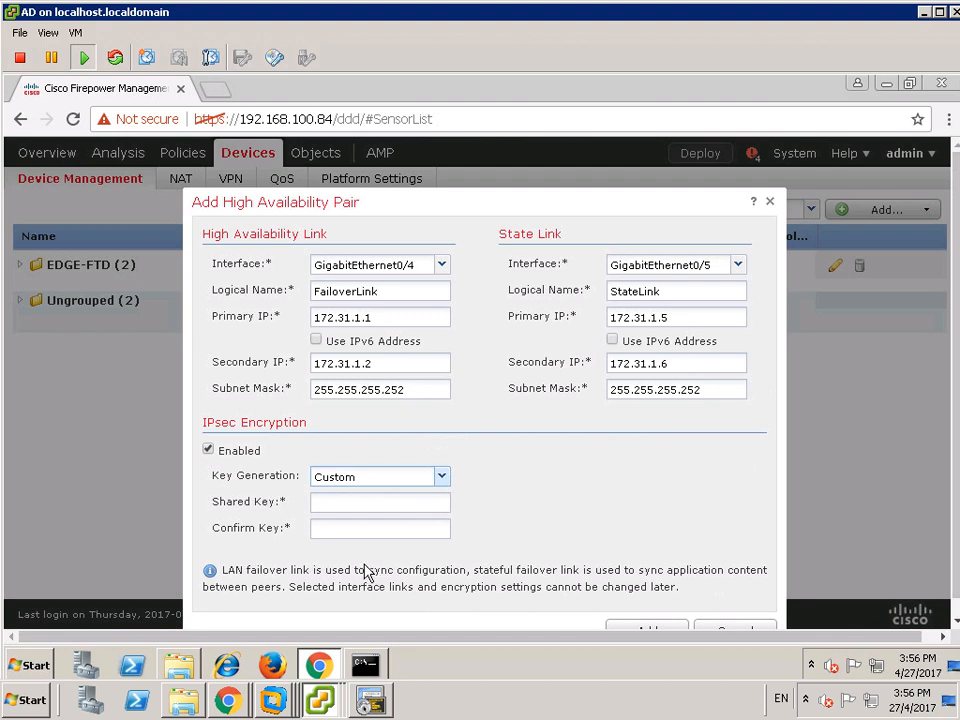
pyautogui.click(208, 451)
# - Add the high availability pair with IPsec encryption disabled and acknowledge the completion notice
pyautogui.scroll(-1, 563, 505)
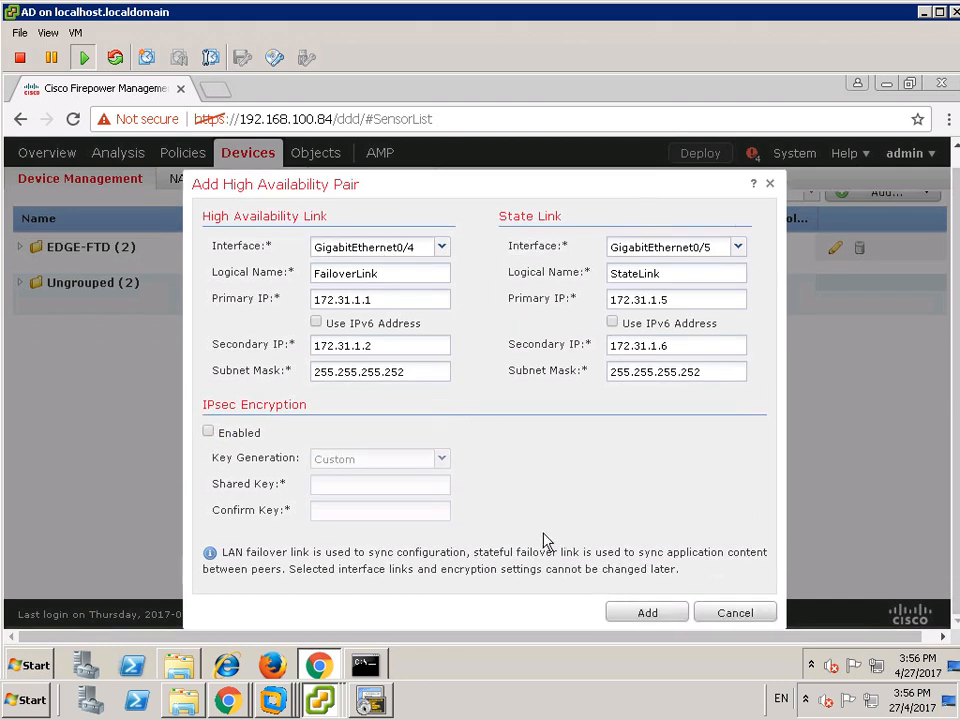
pyautogui.click(660, 619)
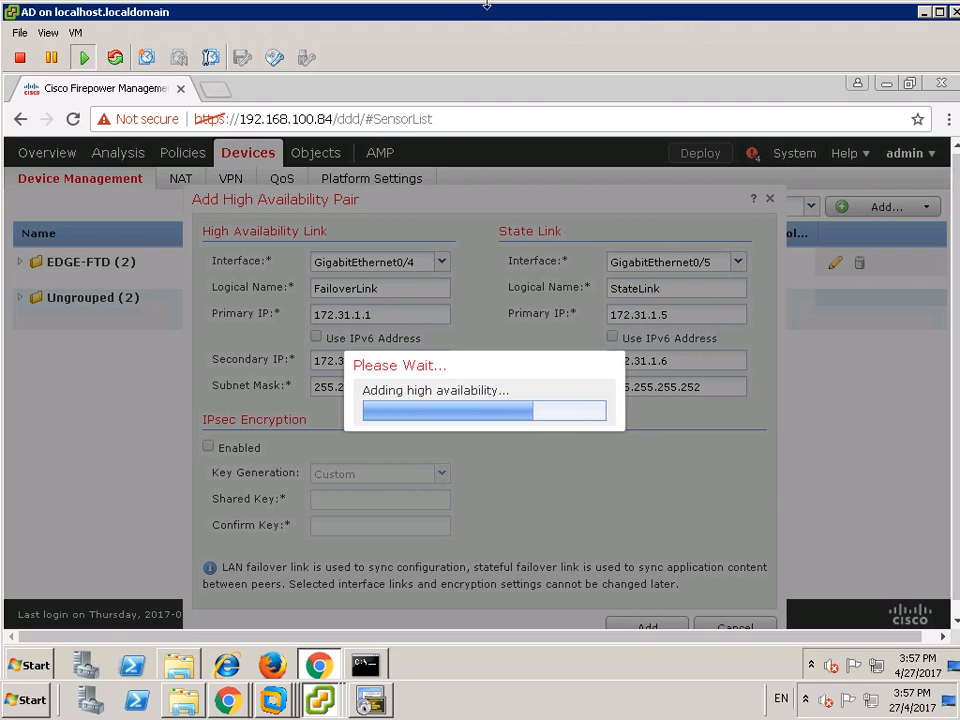
pyautogui.moveTo(610, 12)
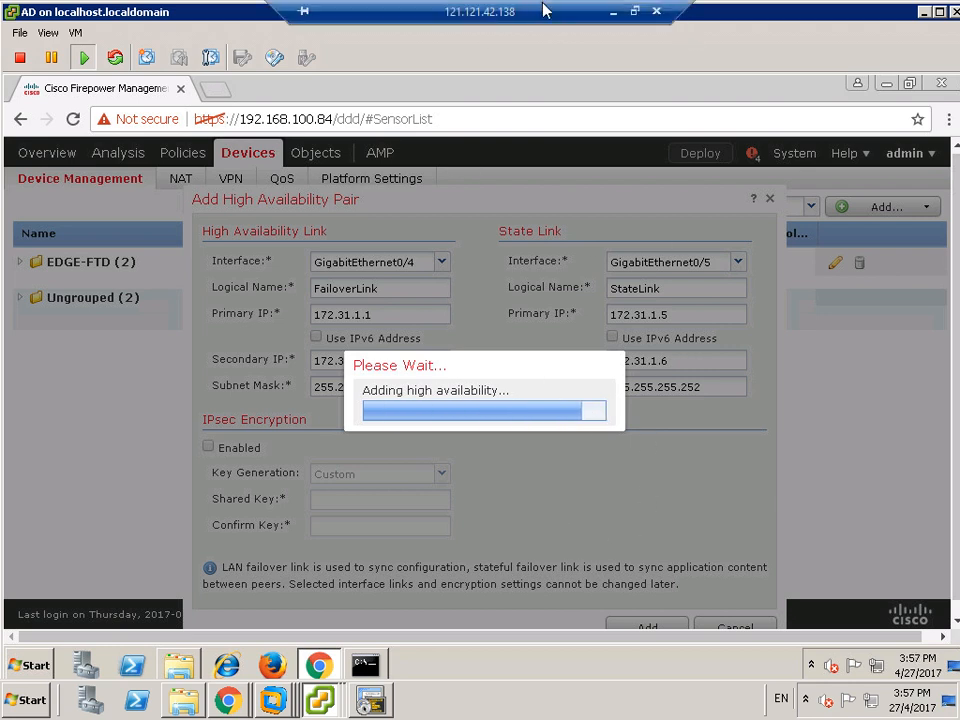
pyautogui.click(610, 12)
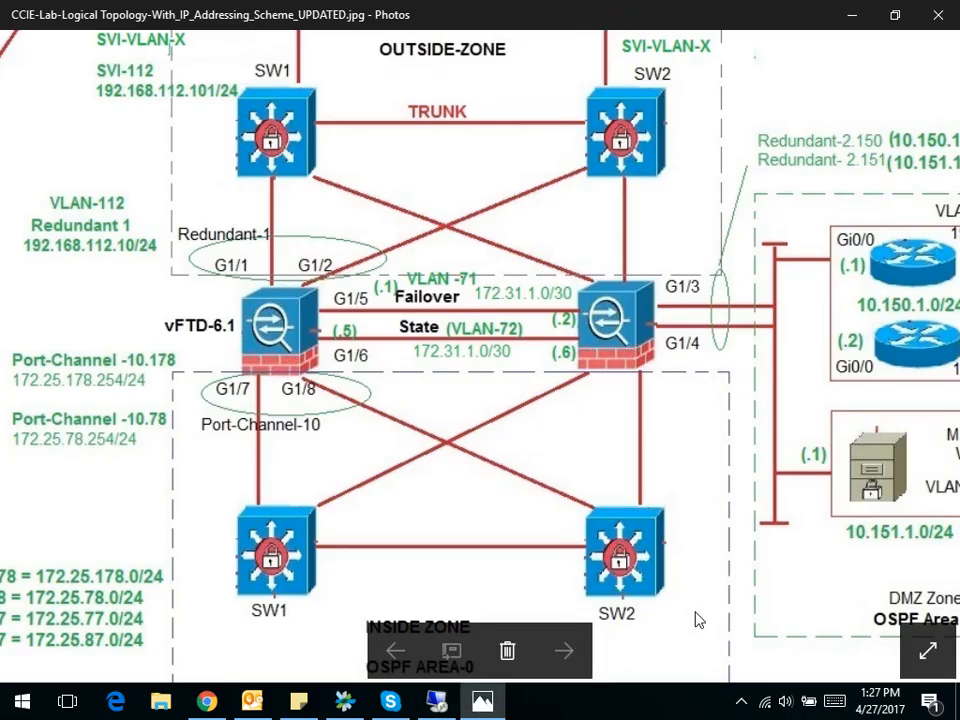
pyautogui.click(437, 704)
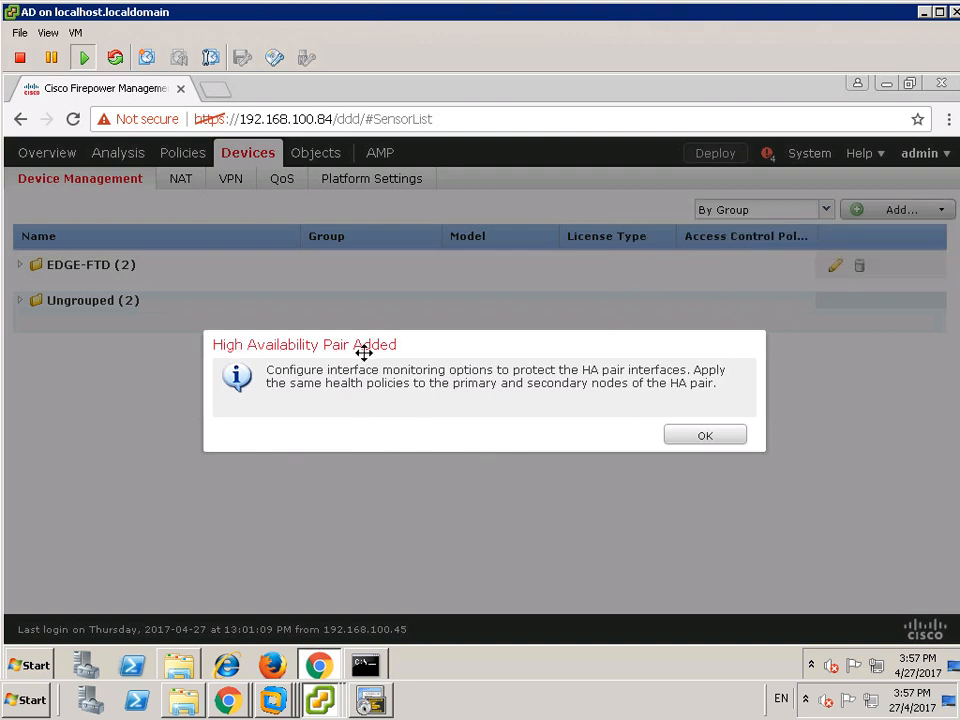
pyautogui.click(706, 440)
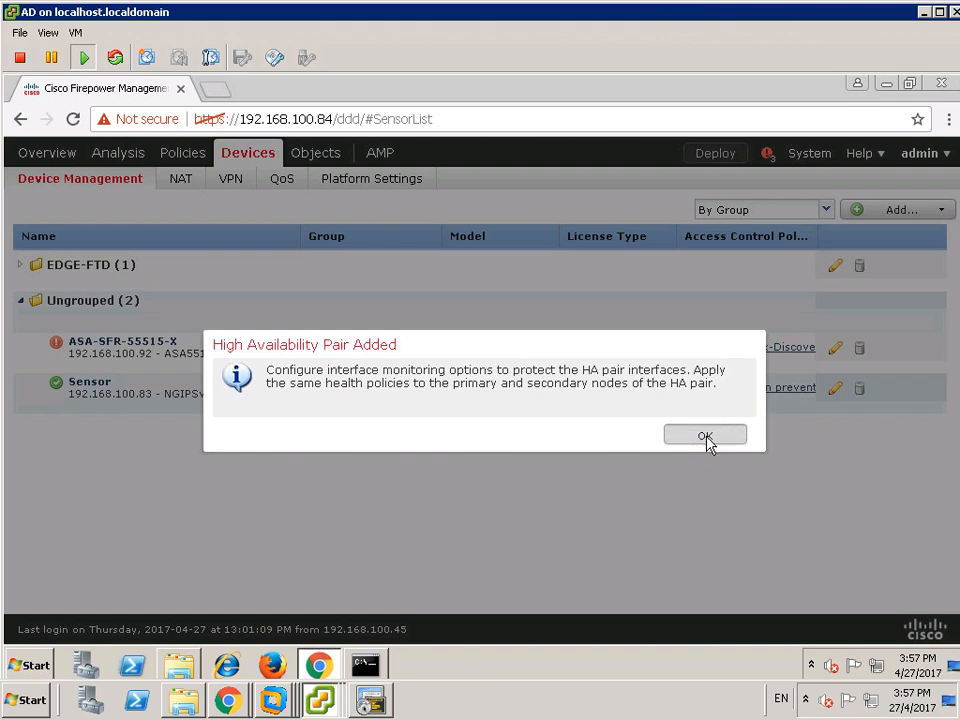
# - Expand the EDGE-FTD group to inspect the new pair, and examine the deployment and task status
pyautogui.click(21, 300)
pyautogui.click(21, 265)
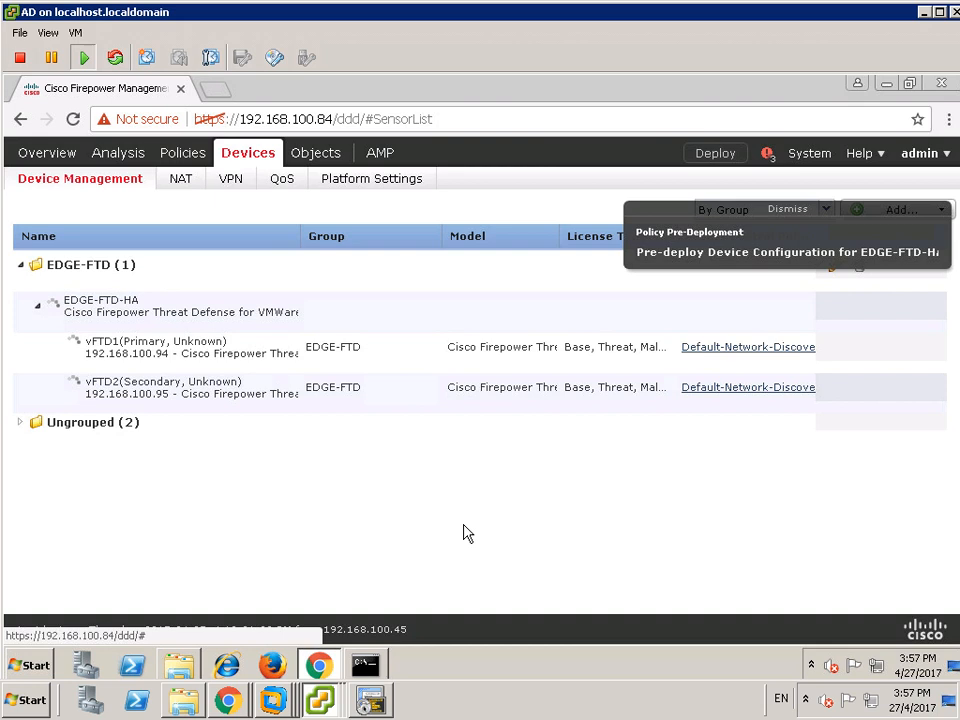
pyautogui.click(768, 158)
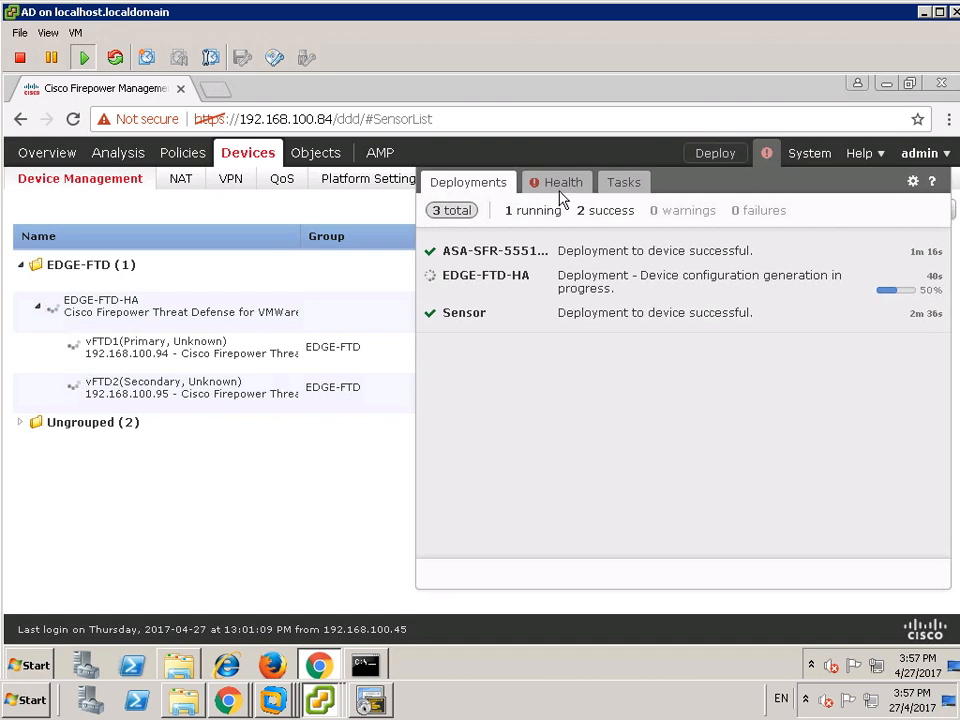
pyautogui.click(625, 186)
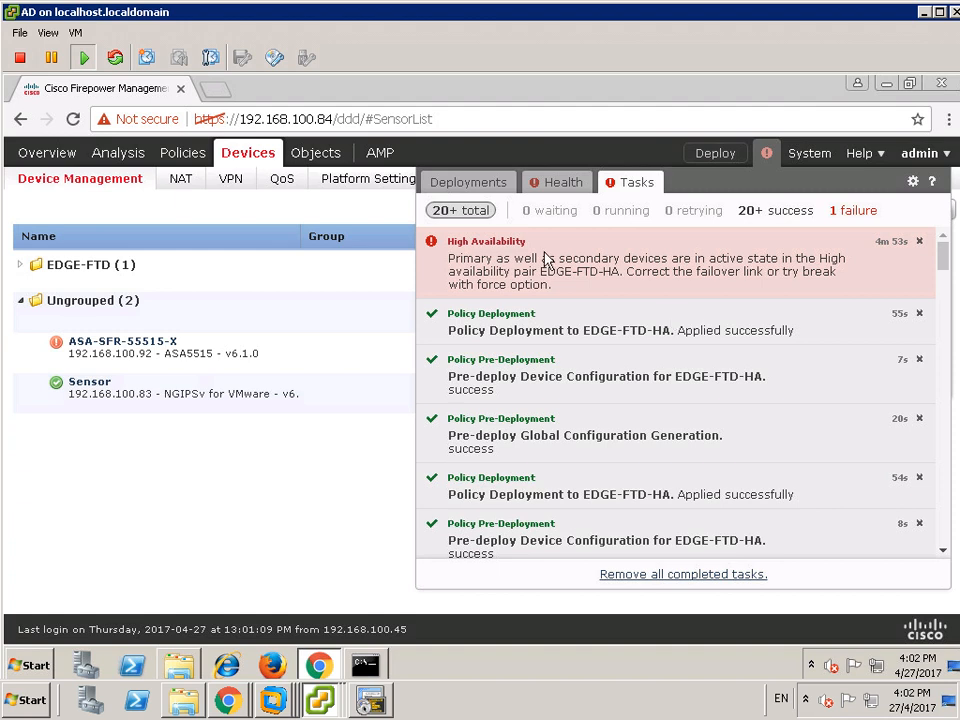
# - Show only the failed tasks, remove the High Availability task message, and dismiss the status notifications
pyautogui.click(853, 211)
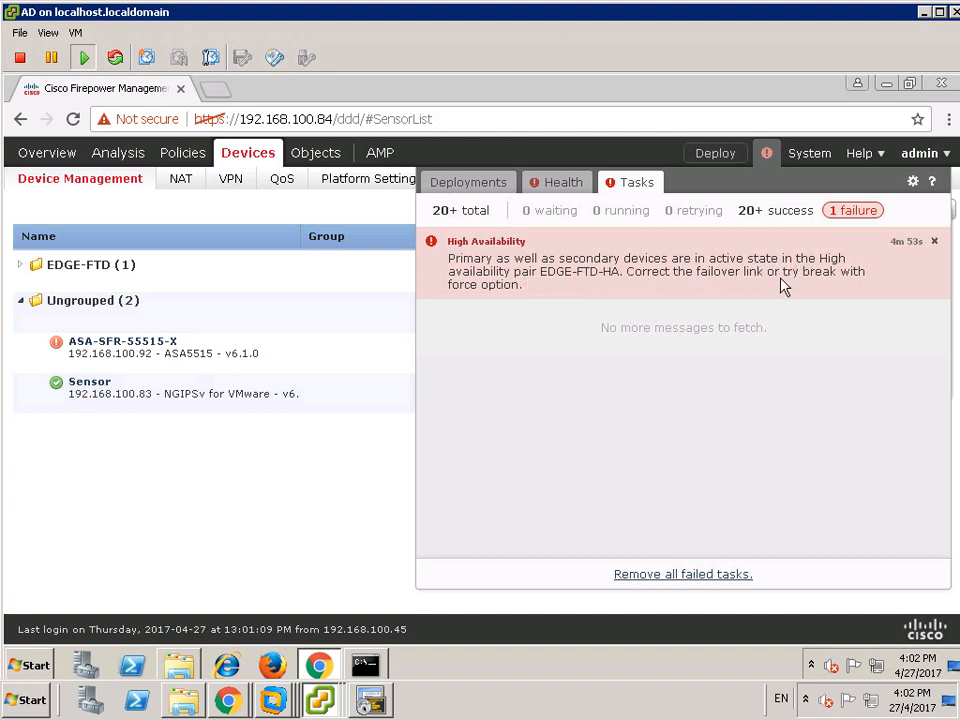
pyautogui.click(935, 242)
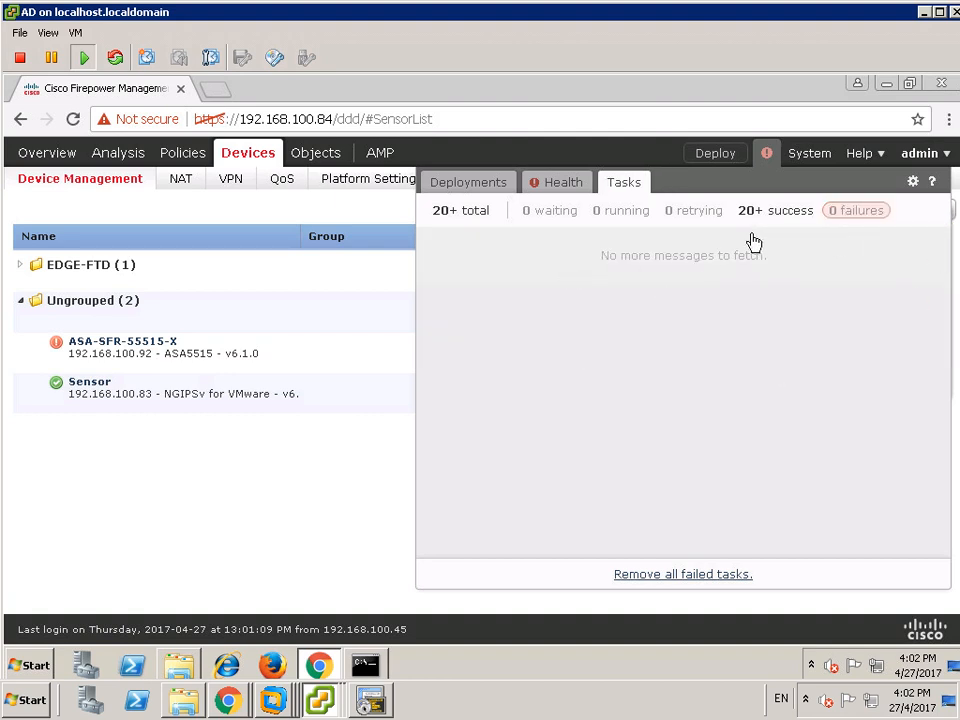
pyautogui.click(631, 189)
pyautogui.click(766, 154)
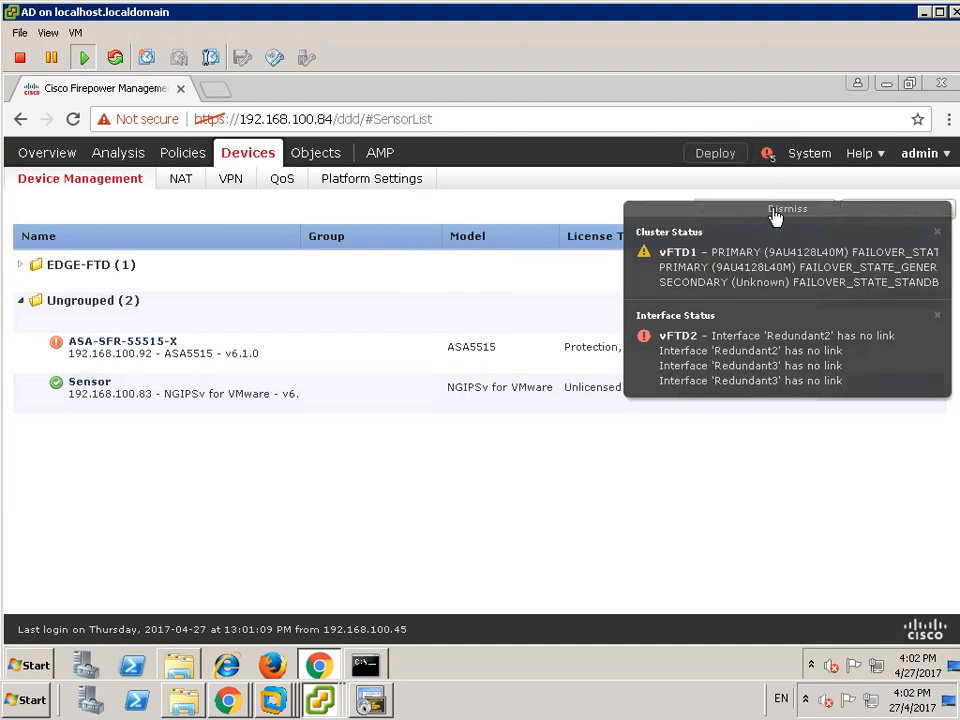
pyautogui.click(775, 212)
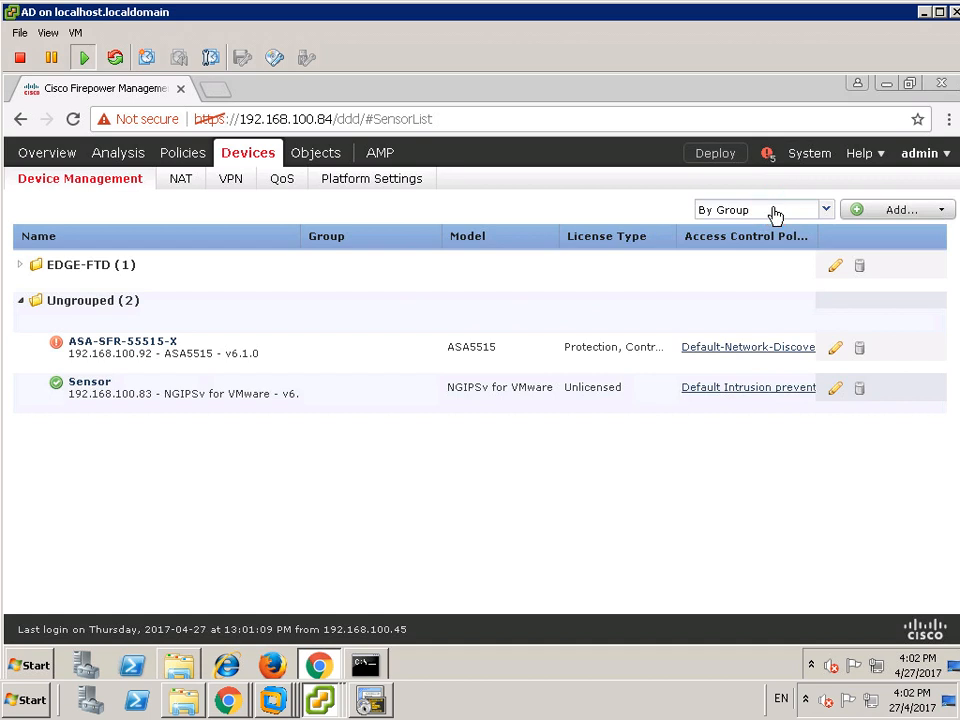
# - Break the EDGE-FTD-HA high availability pair, forcing the break if the standby peer does not respond
pyautogui.click(21, 300)
pyautogui.click(20, 265)
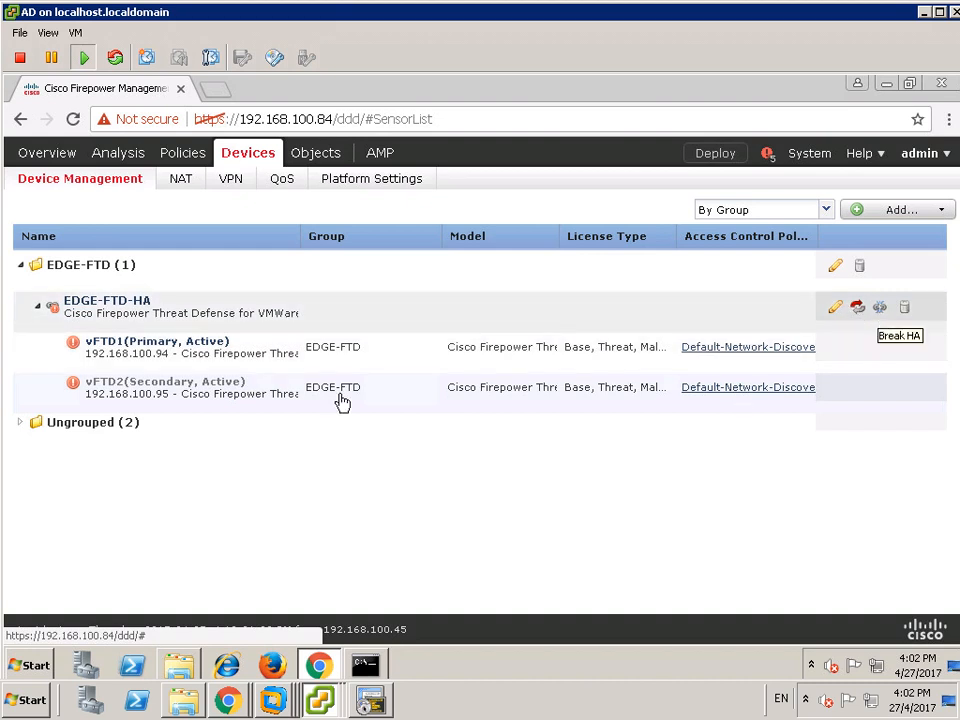
pyautogui.click(879, 309)
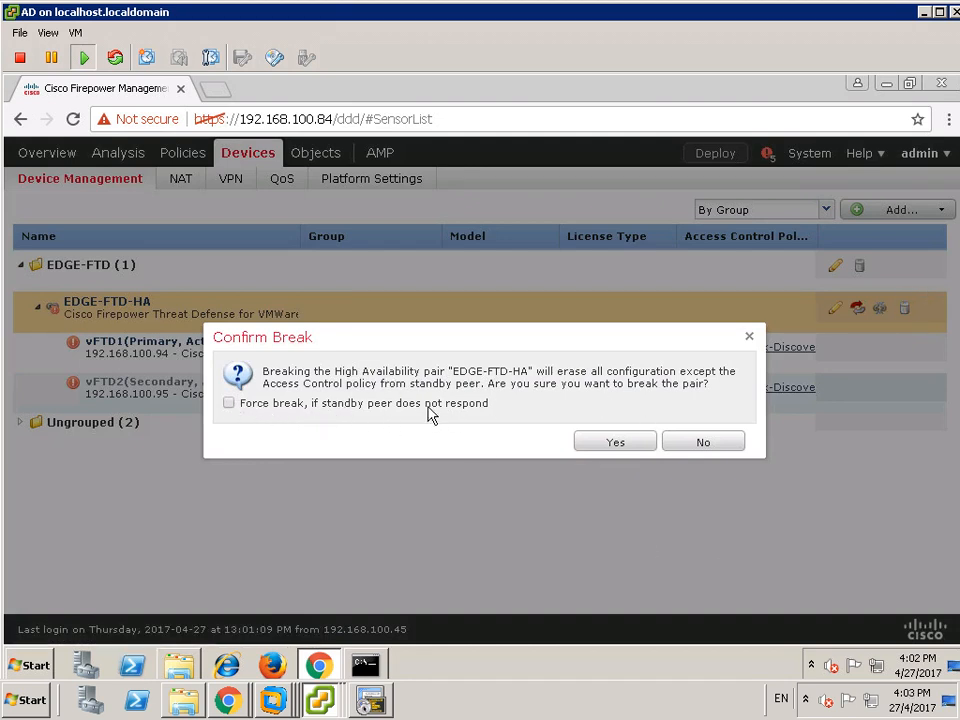
pyautogui.click(229, 403)
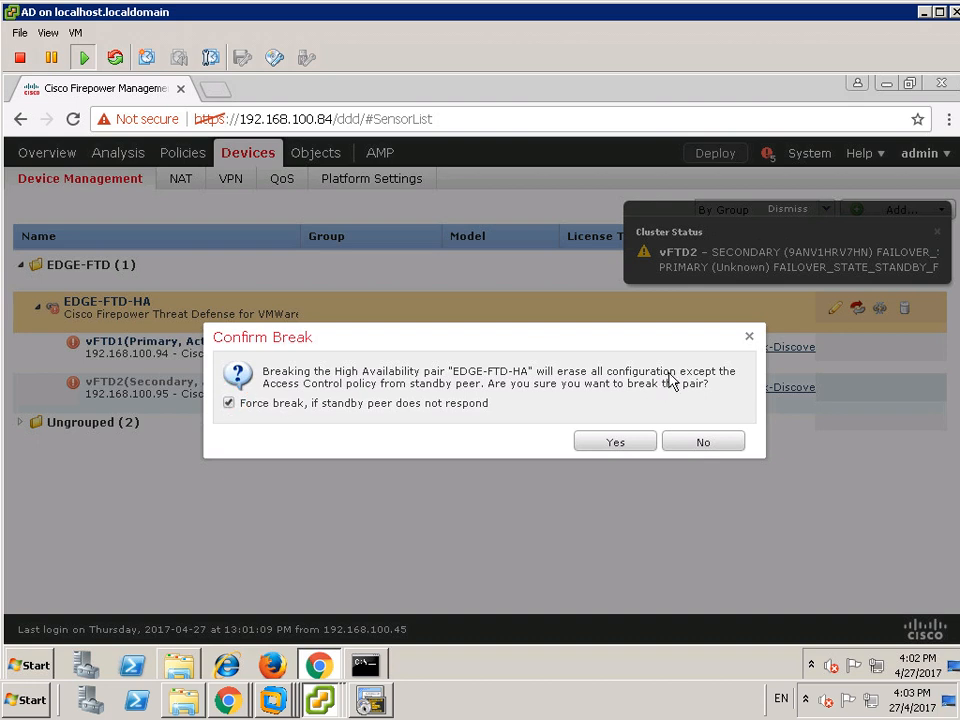
pyautogui.click(627, 449)
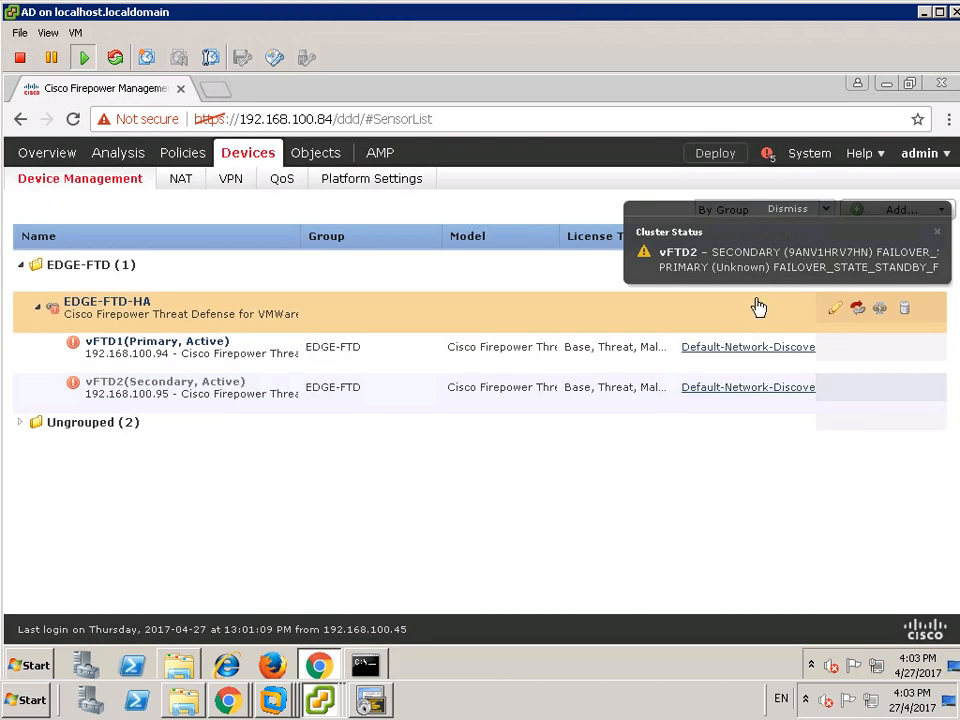
pyautogui.click(787, 209)
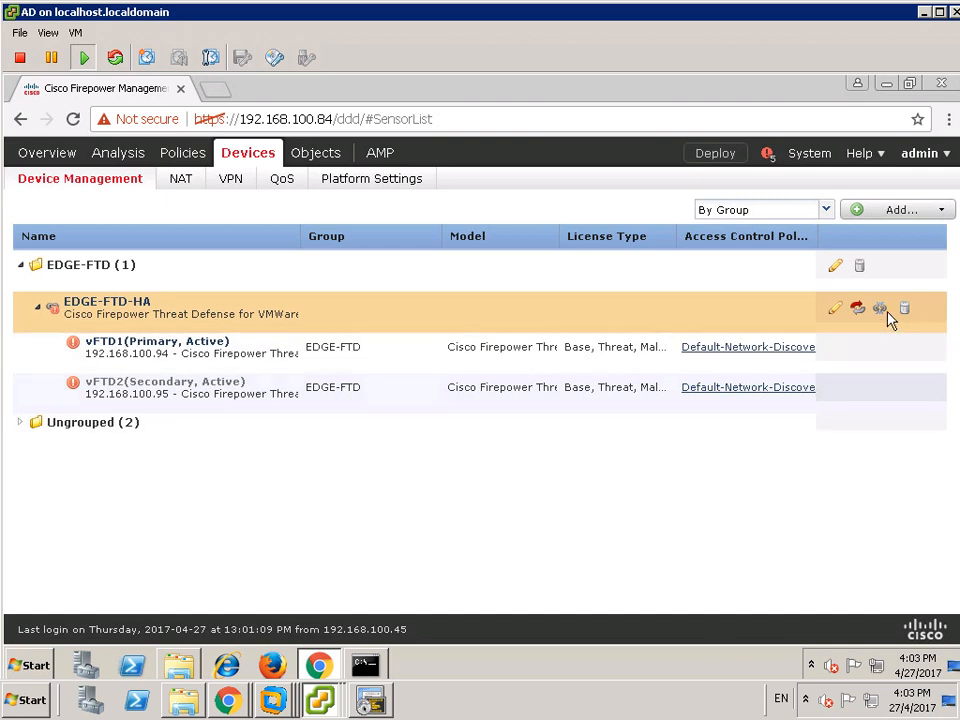
# - Collapse the Ungrouped devices and expand the EDGE-FTD group to check the status of vFTD1 and vFTD2
pyautogui.click(858, 312)
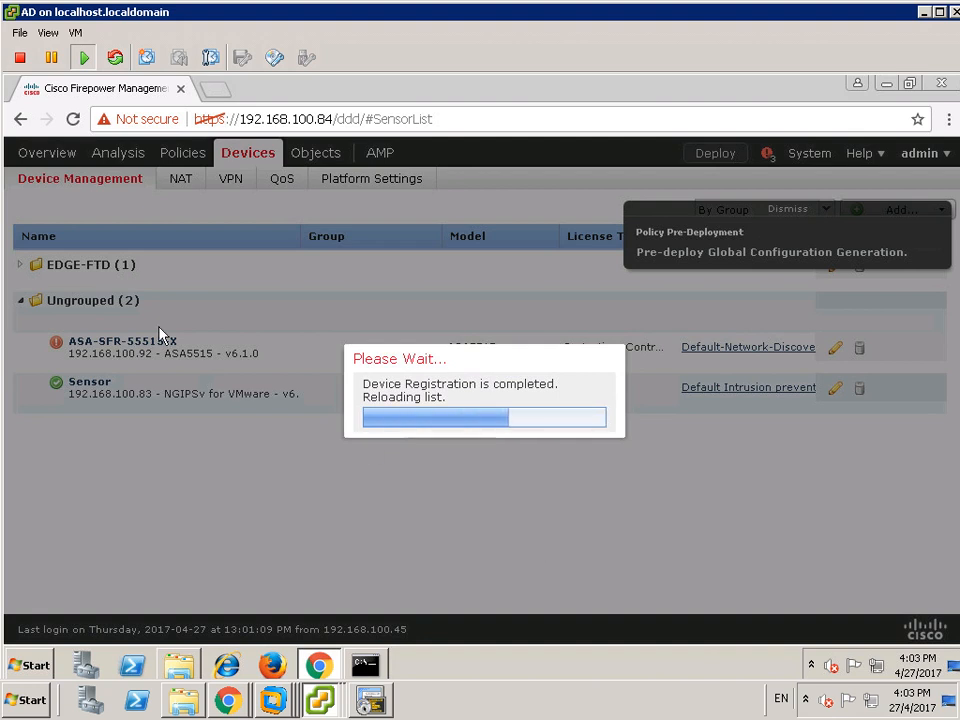
pyautogui.click(19, 301)
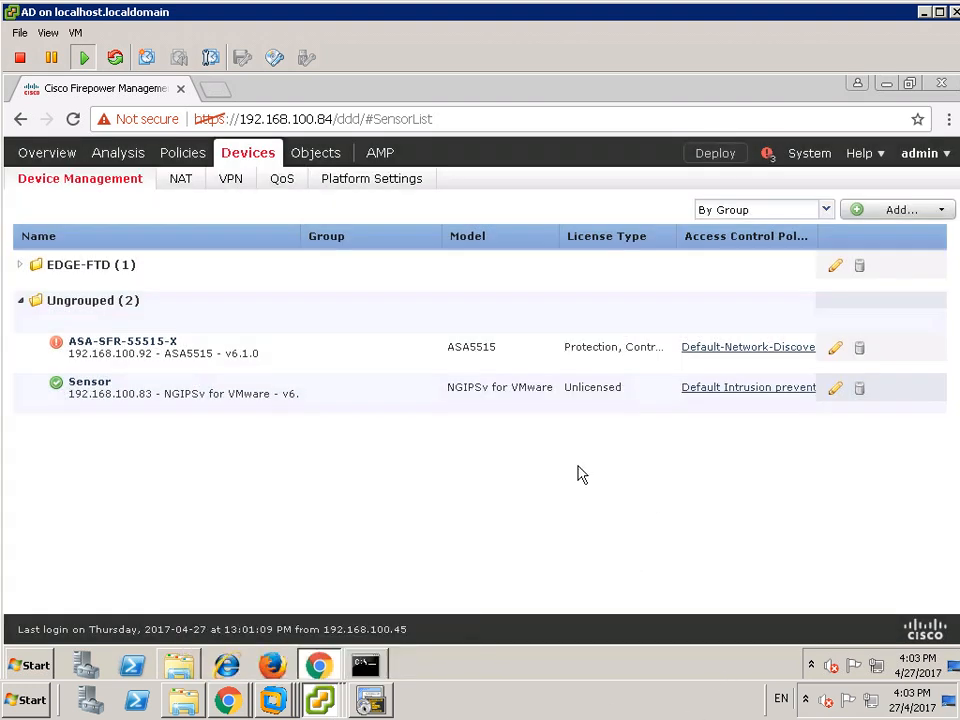
pyautogui.click(19, 301)
pyautogui.click(18, 264)
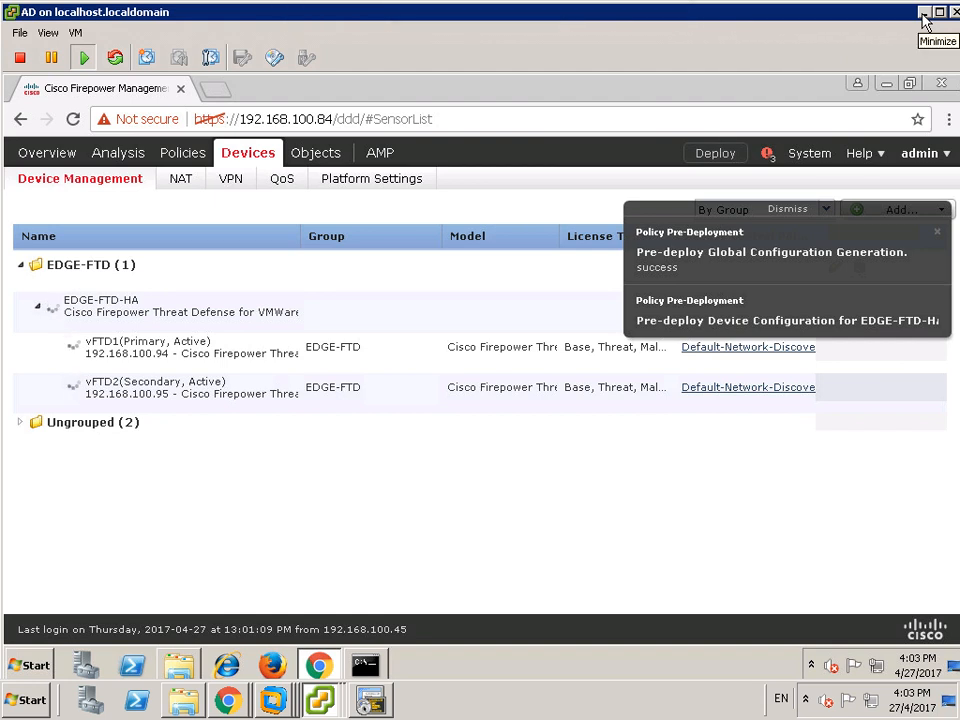
# - Minimize the AD console and the SW1 SecureCRT session, and switch to the vSphere Client inventory of 10.91.91.121
pyautogui.click(923, 14)
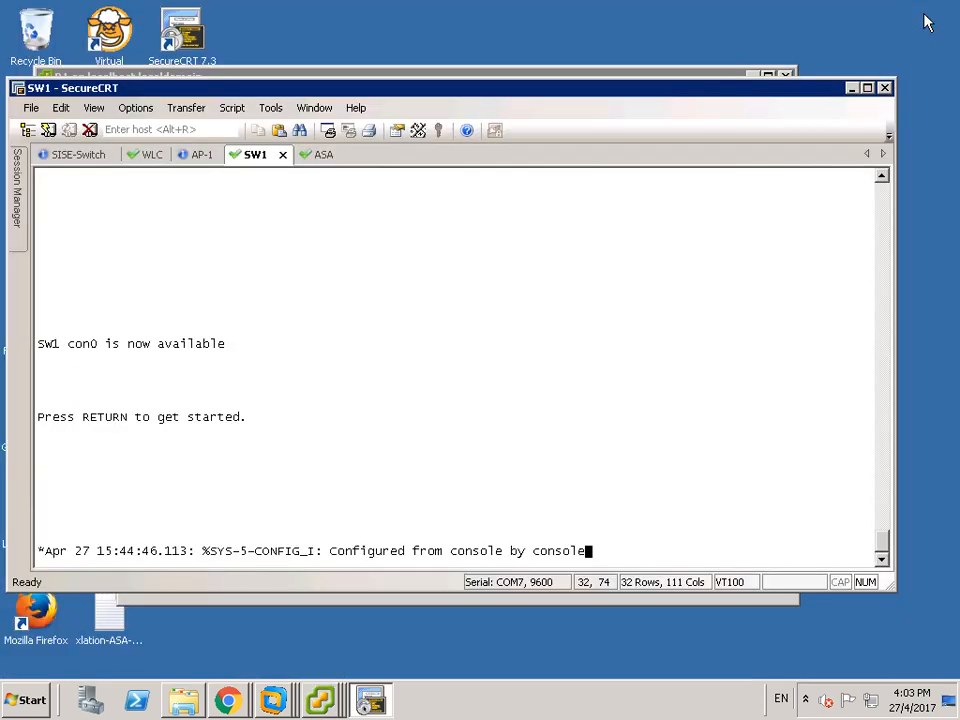
pyautogui.click(851, 88)
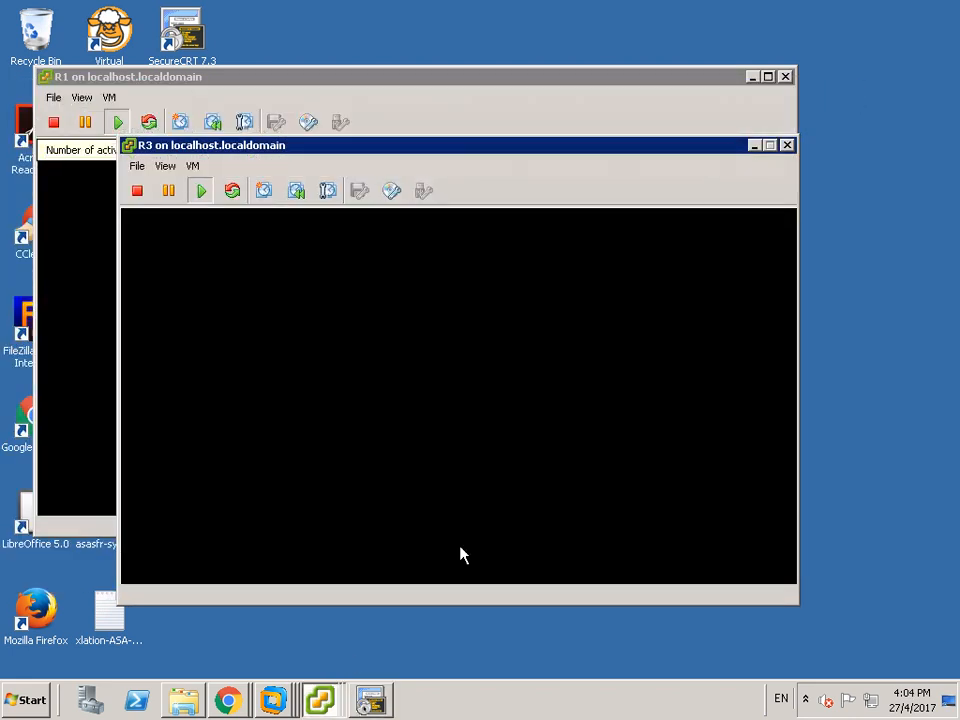
pyautogui.click(321, 706)
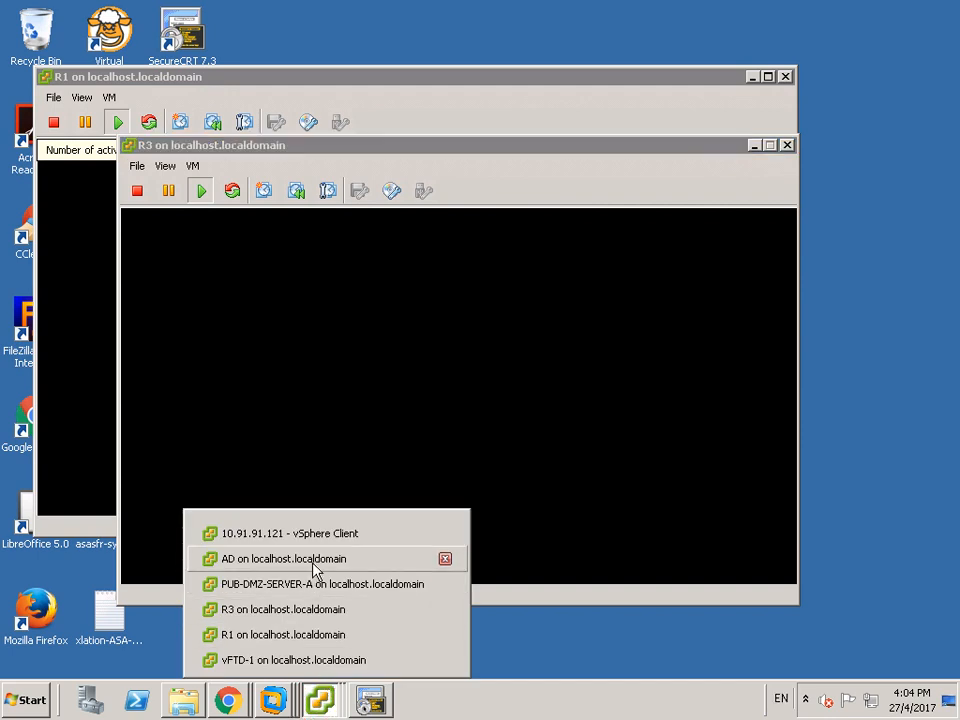
pyautogui.click(302, 538)
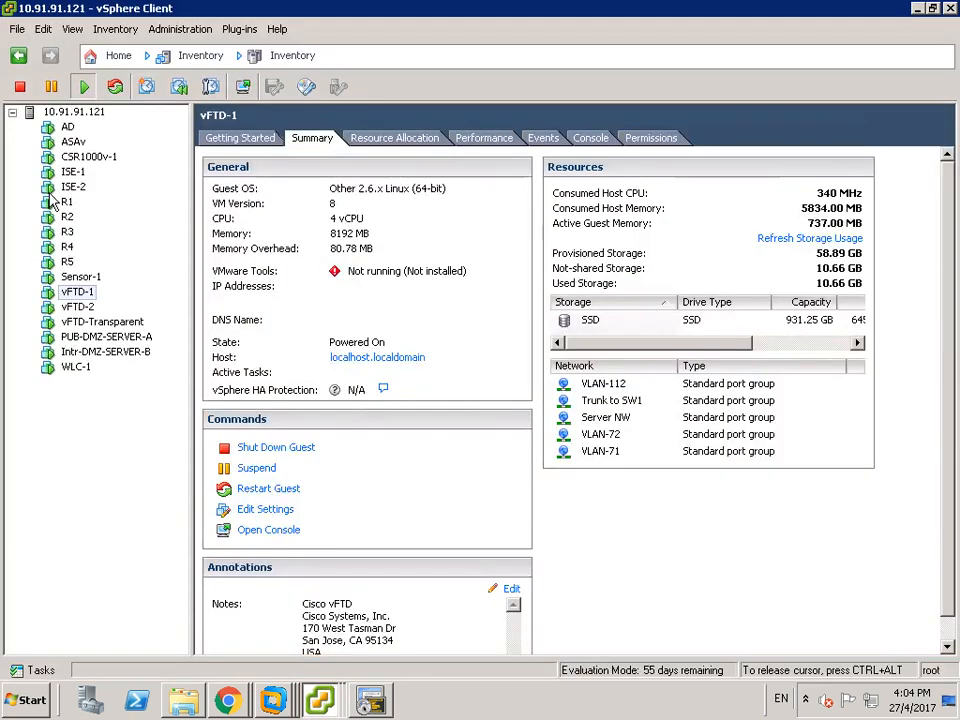
# - Check the device status and network labels of network adapters 6 and 7 in the vFTD-2 virtual machine settings, leaving them unchanged
pyautogui.click(81, 456)
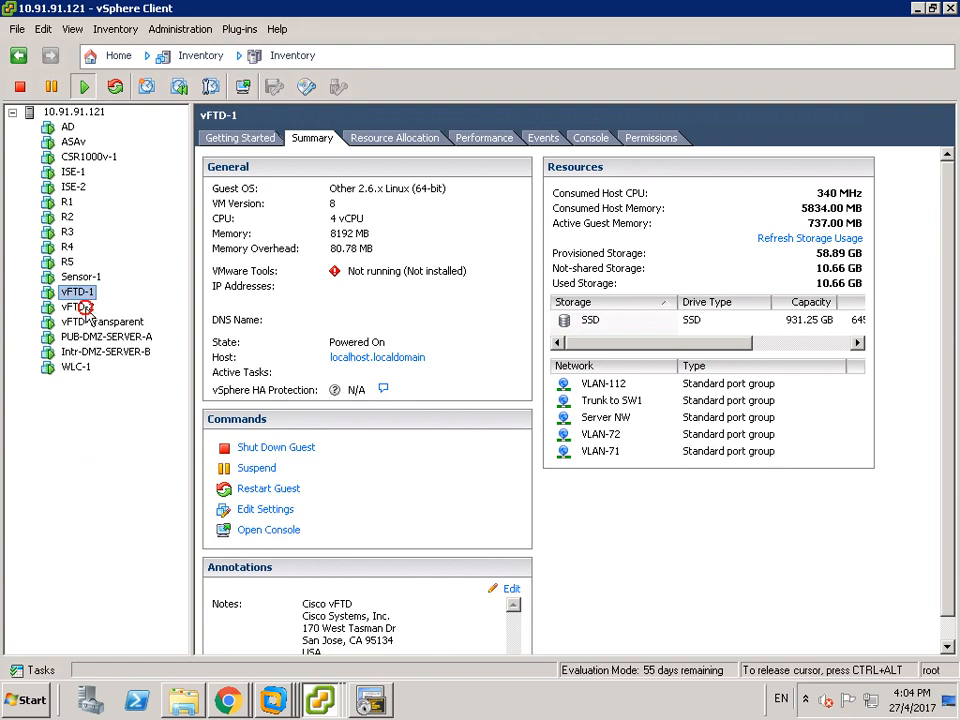
pyautogui.click(80, 307)
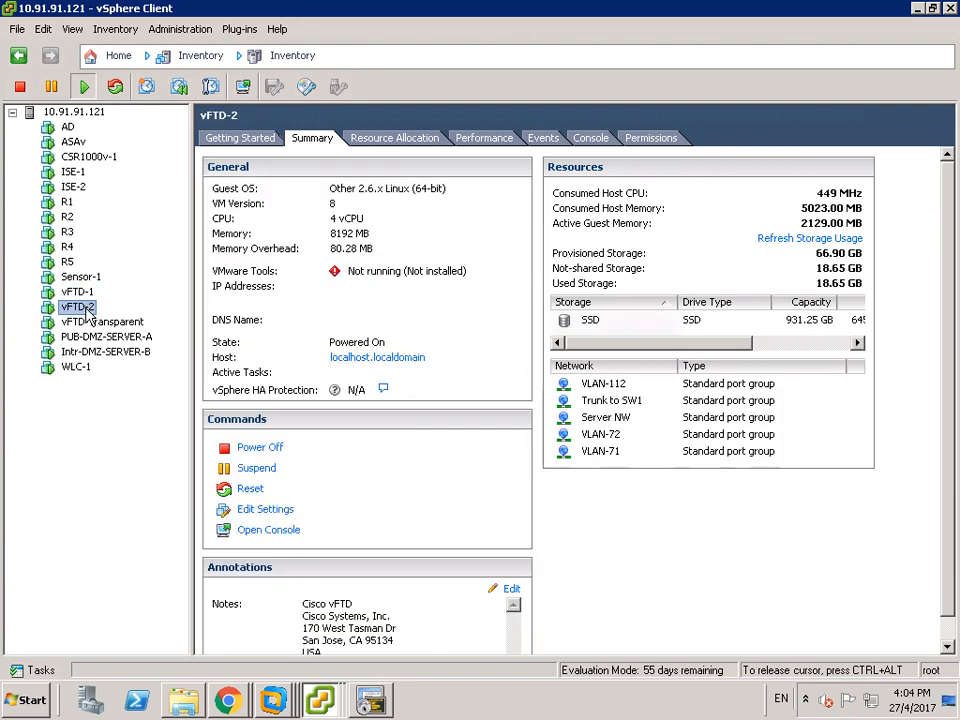
pyautogui.click(276, 516)
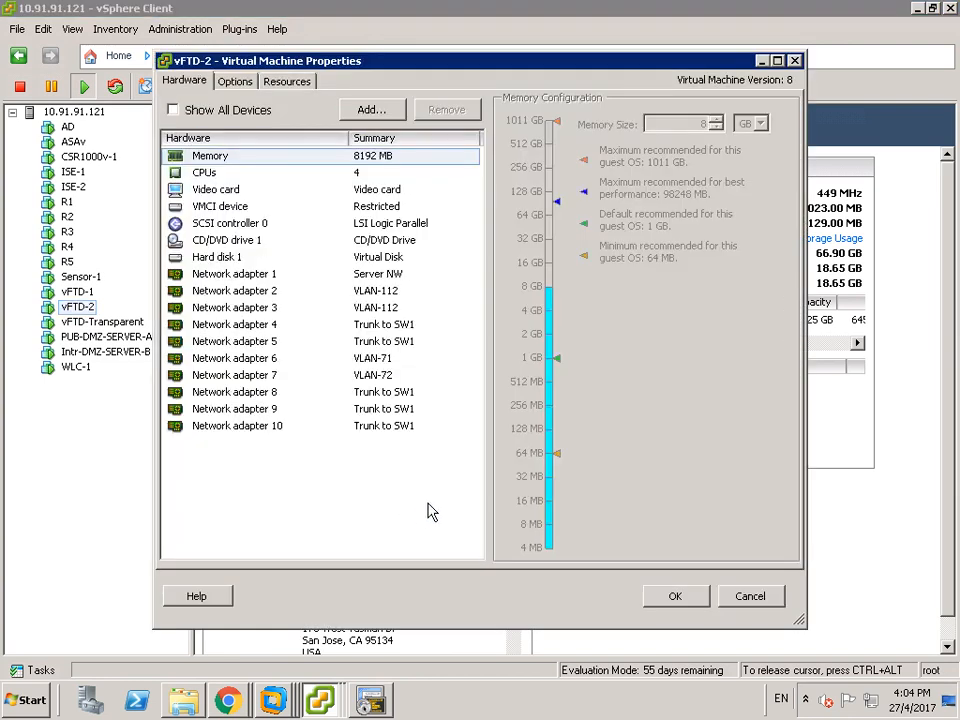
pyautogui.click(391, 362)
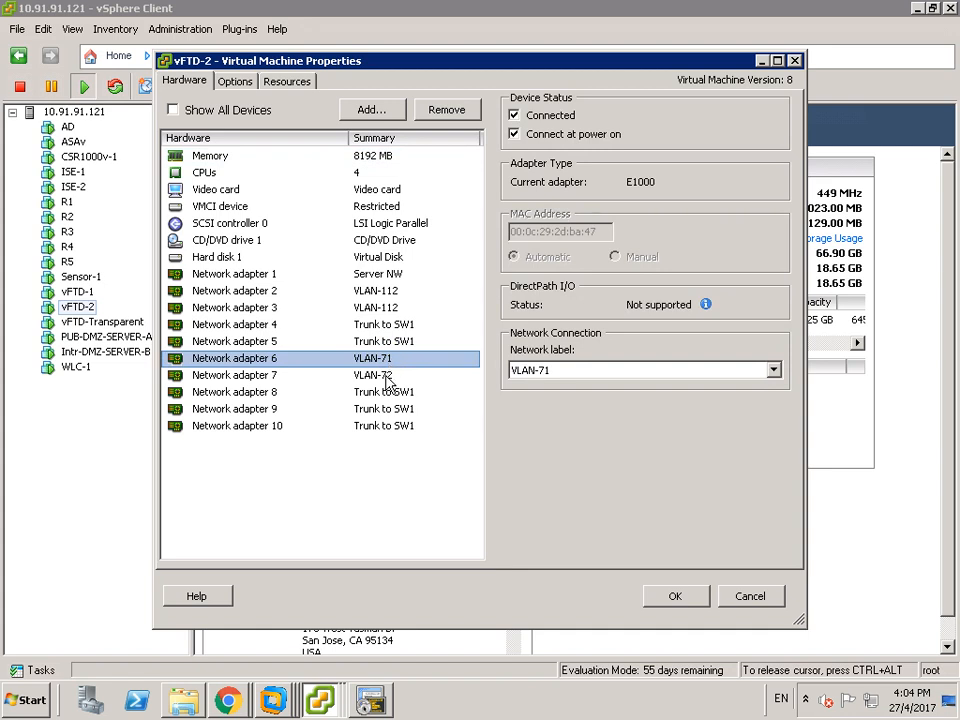
pyautogui.click(386, 378)
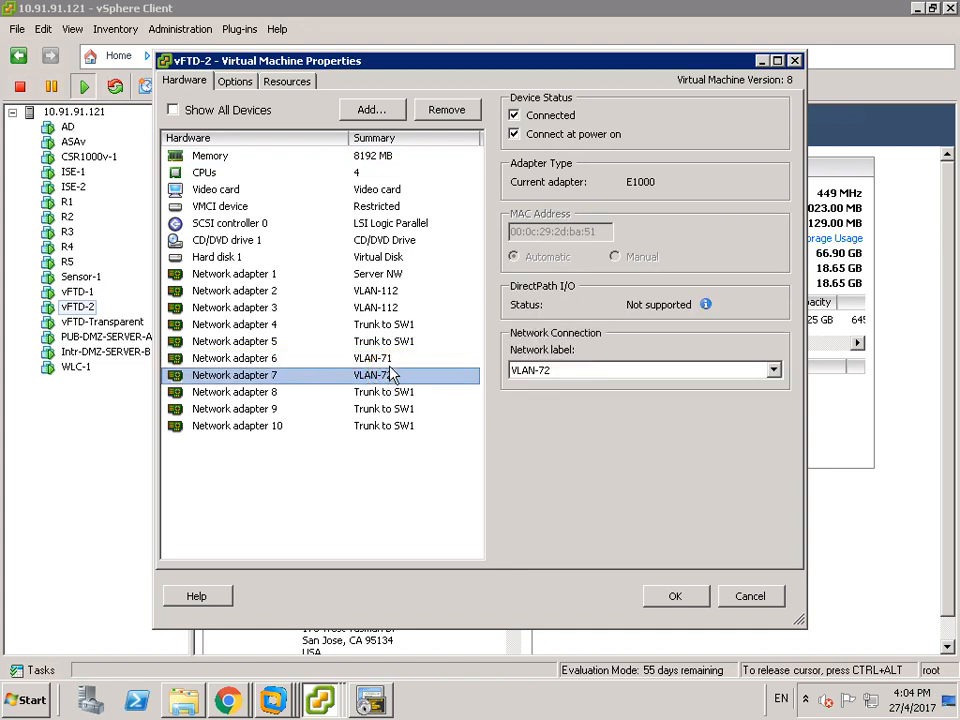
pyautogui.click(386, 362)
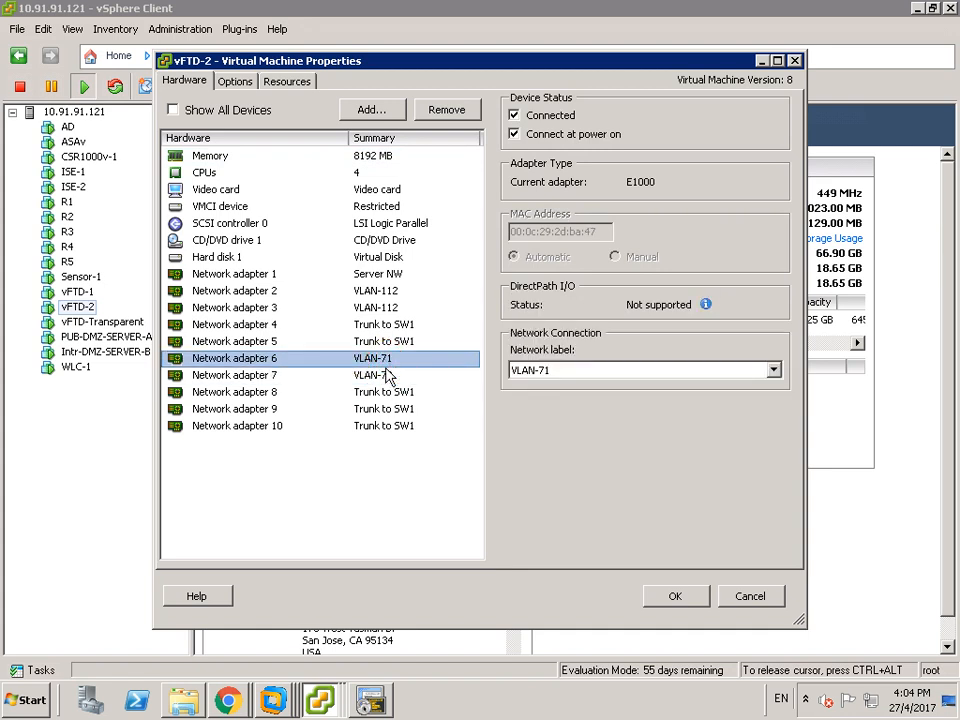
pyautogui.click(390, 375)
pyautogui.click(389, 362)
pyautogui.click(796, 62)
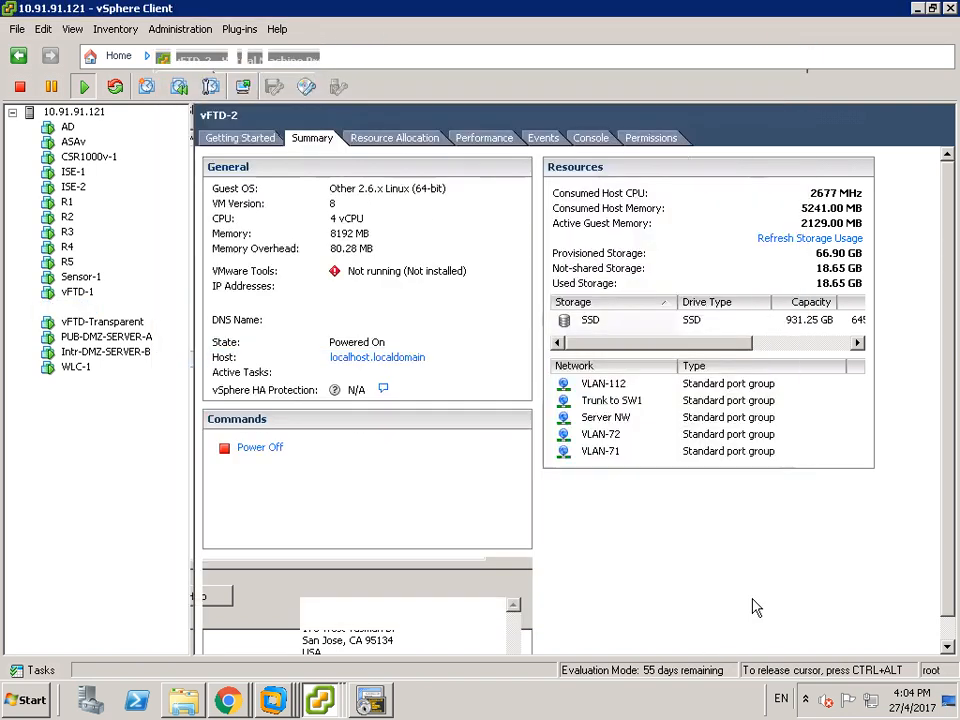
# - Set vFTD-1's network adapter 6 to Connected and Connect at power on, check adapter 7, and apply the settings
pyautogui.click(84, 292)
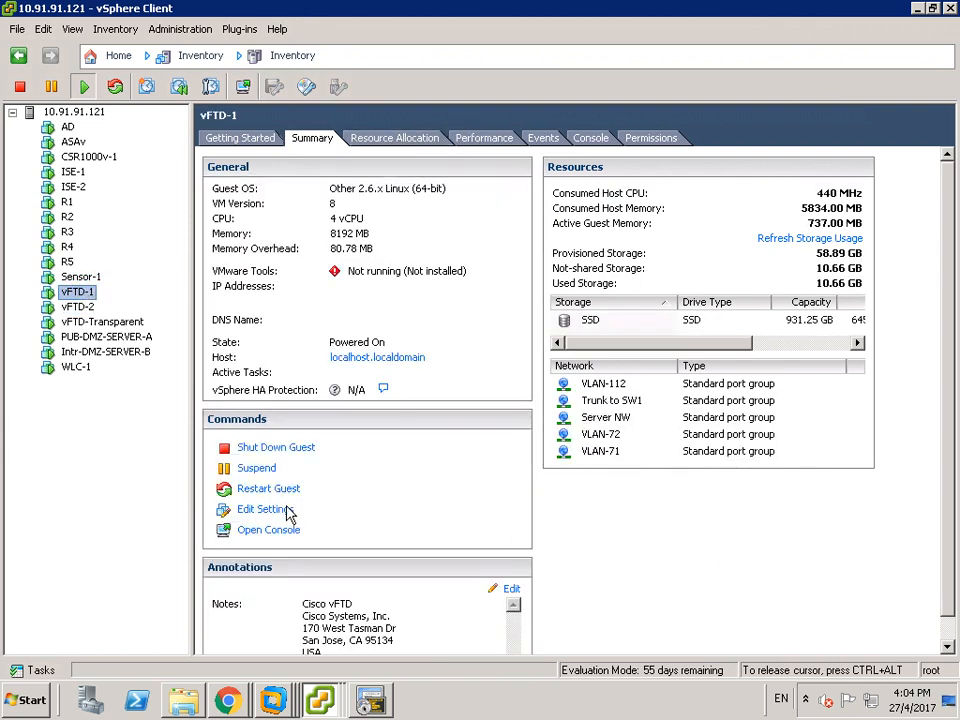
pyautogui.click(272, 510)
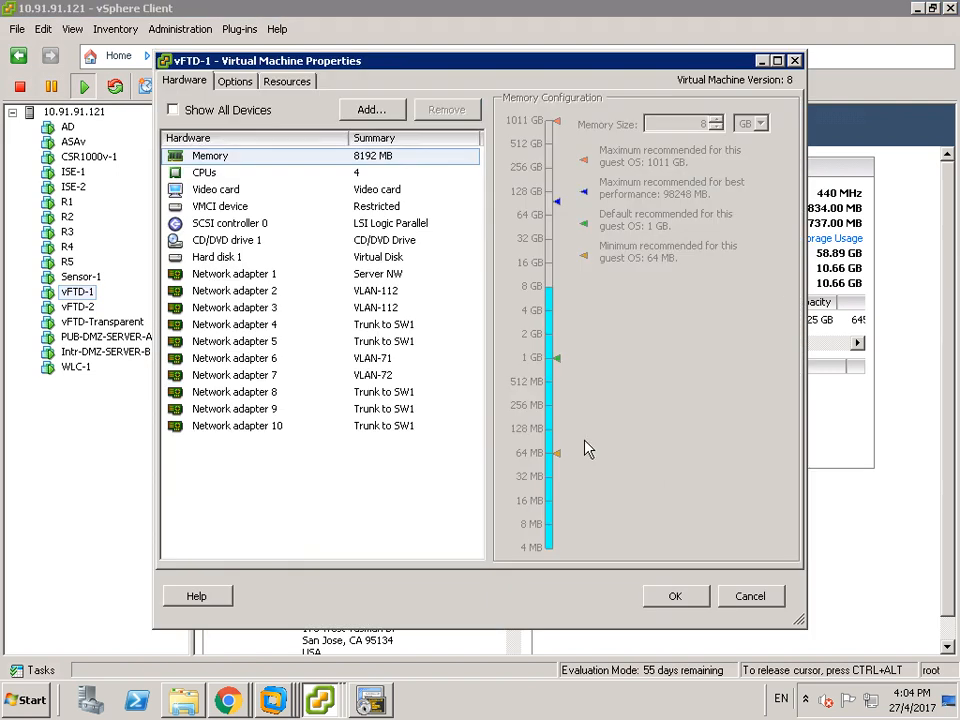
pyautogui.click(380, 359)
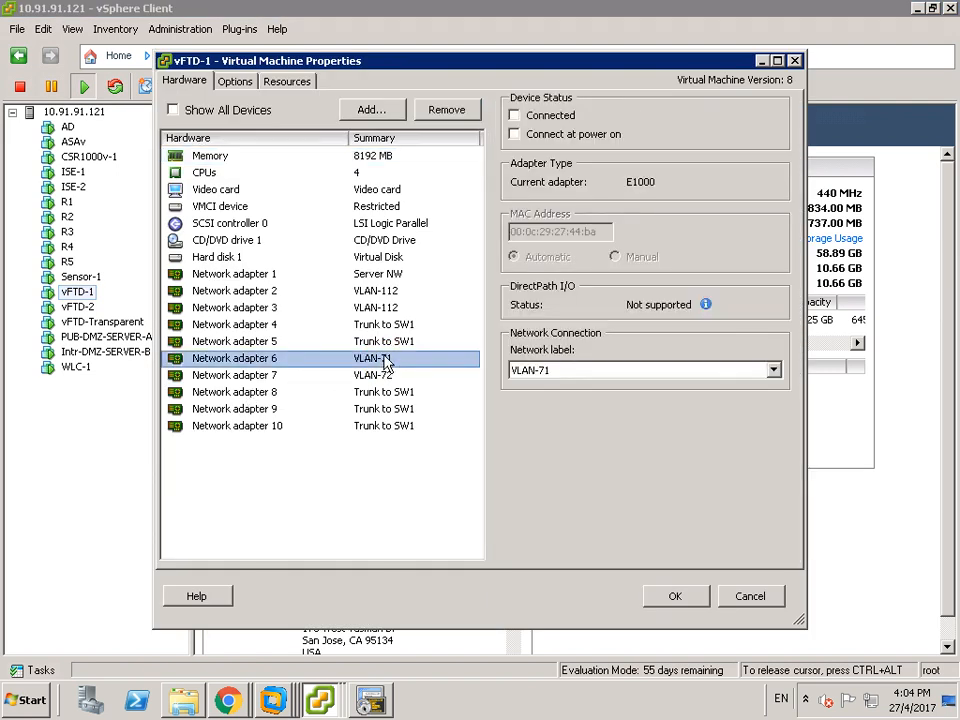
pyautogui.click(514, 115)
pyautogui.click(514, 134)
pyautogui.click(377, 376)
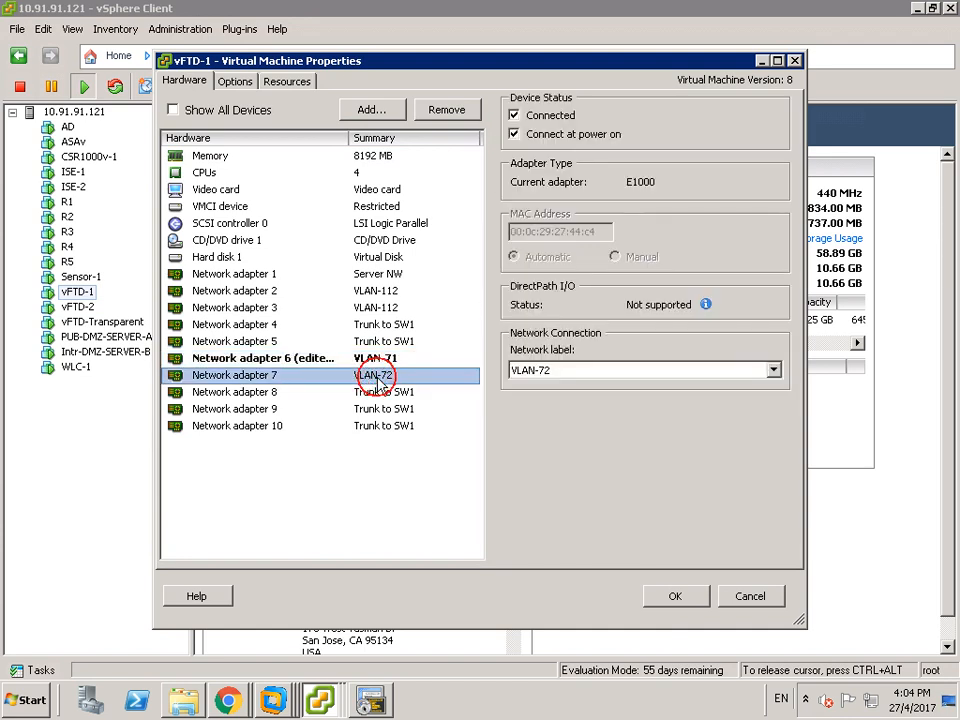
pyautogui.click(675, 597)
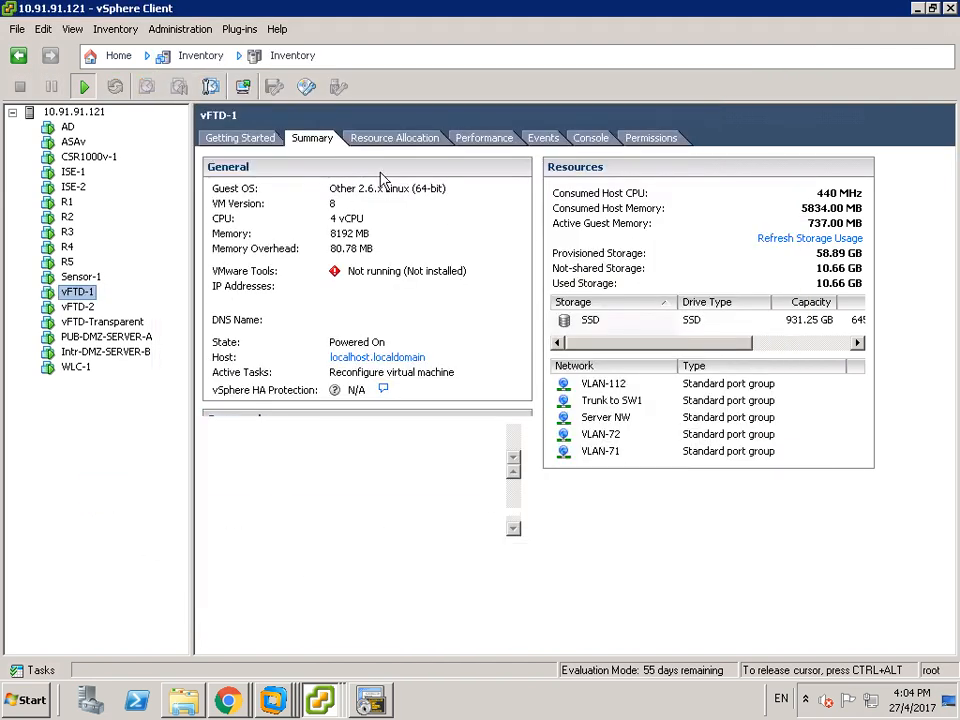
# - Switch to the AD console, dismiss the policy pre-deployment notification, and show the console in full screen
pyautogui.click(320, 698)
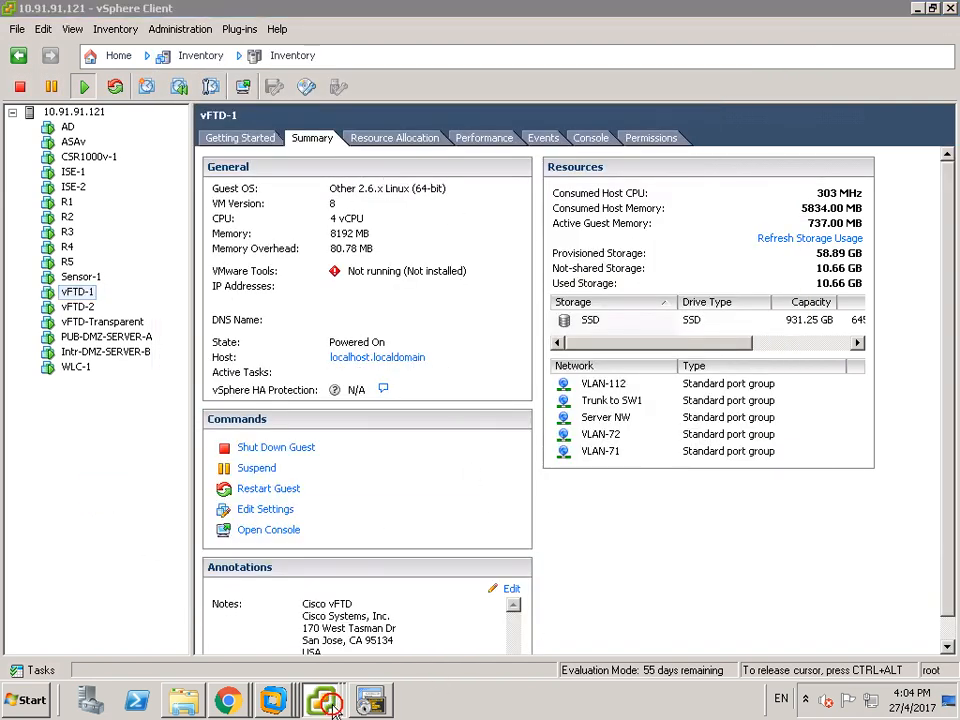
pyautogui.click(314, 560)
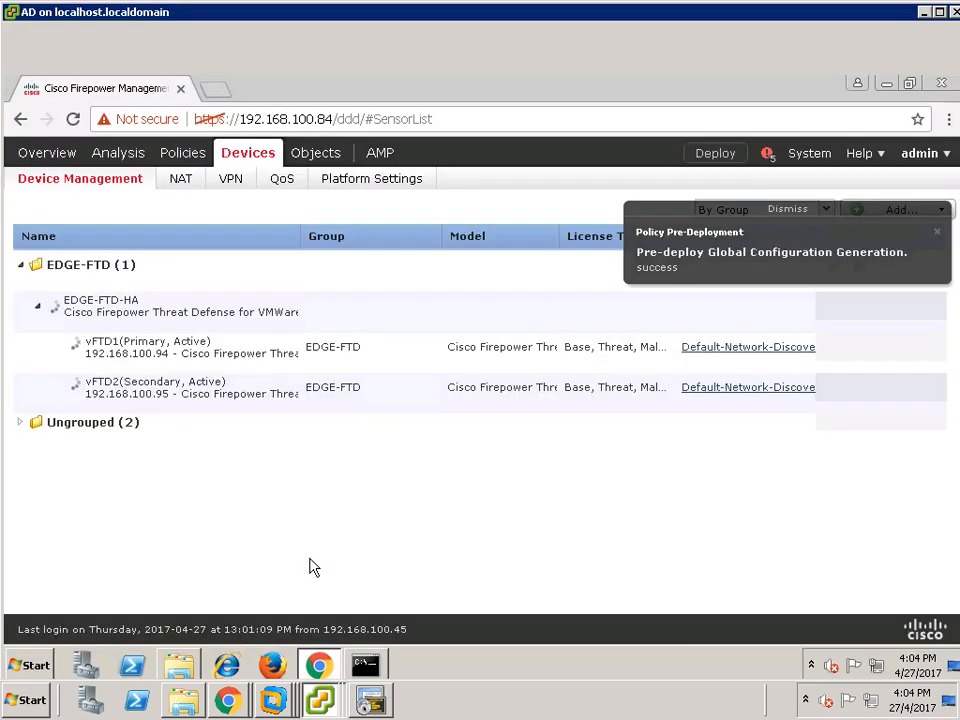
pyautogui.click(789, 210)
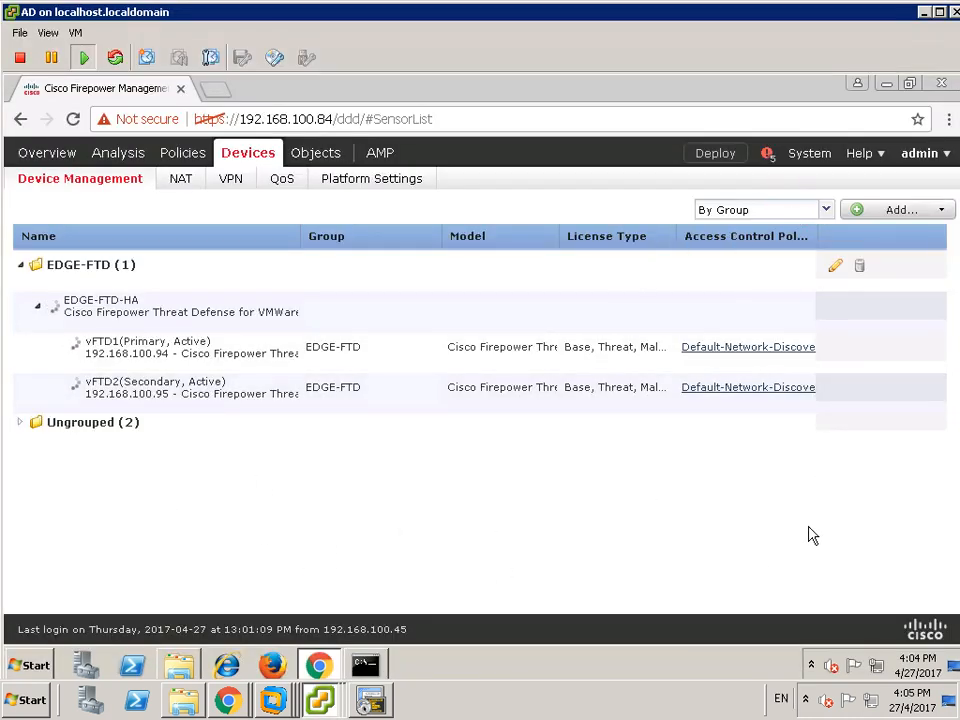
pyautogui.click(76, 34)
pyautogui.click(47, 35)
pyautogui.click(47, 35)
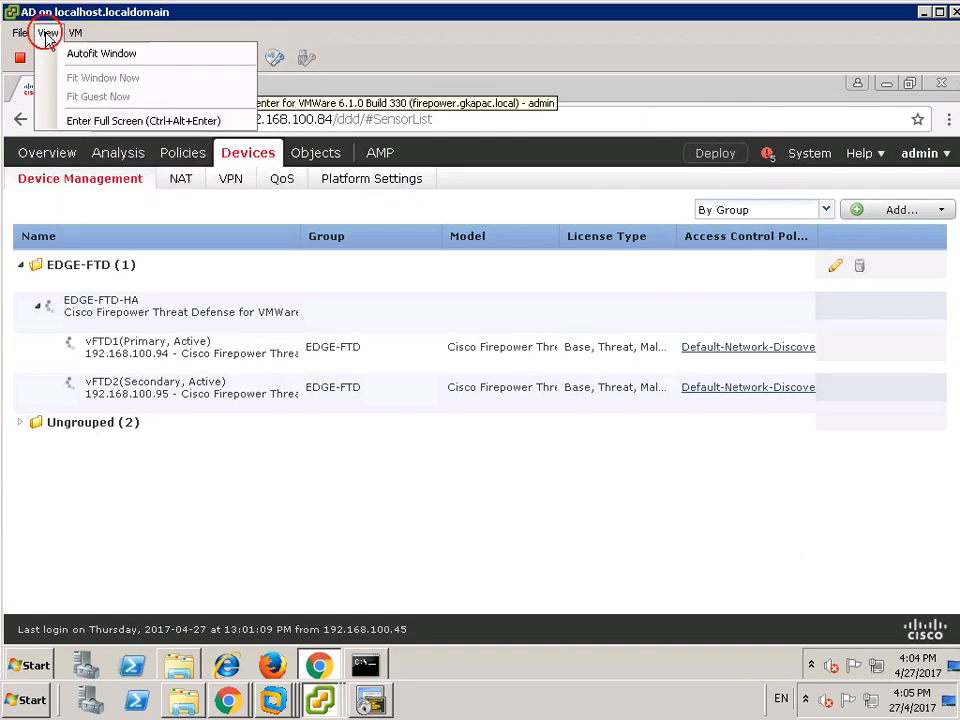
pyautogui.click(90, 120)
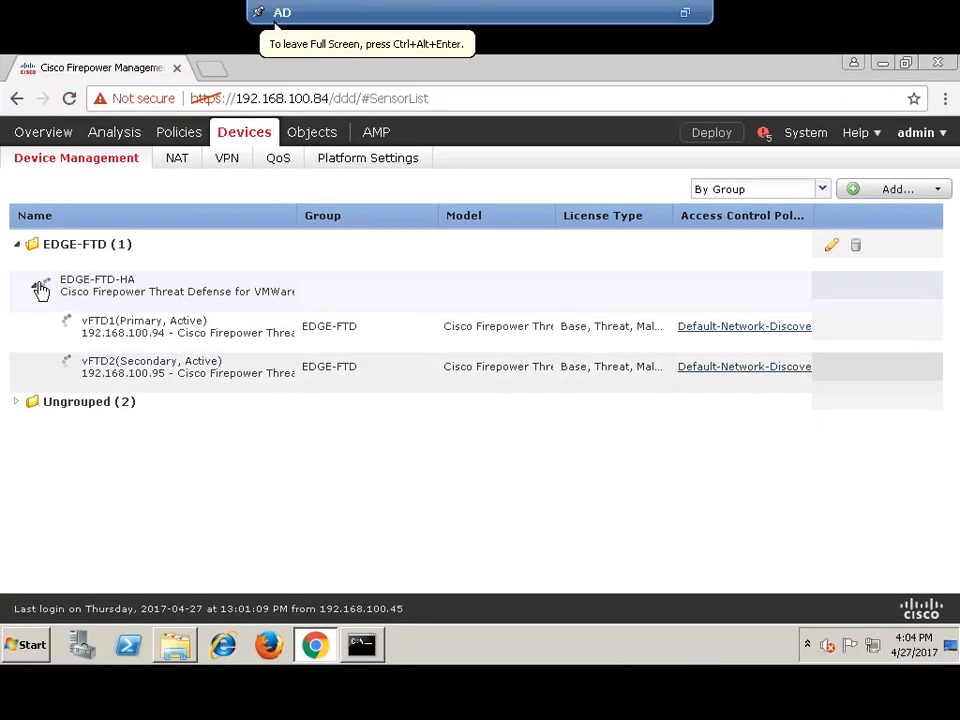
# - Check the members of the EDGE-FTD group without changing them, and review the failed and running task messages
pyautogui.click(832, 248)
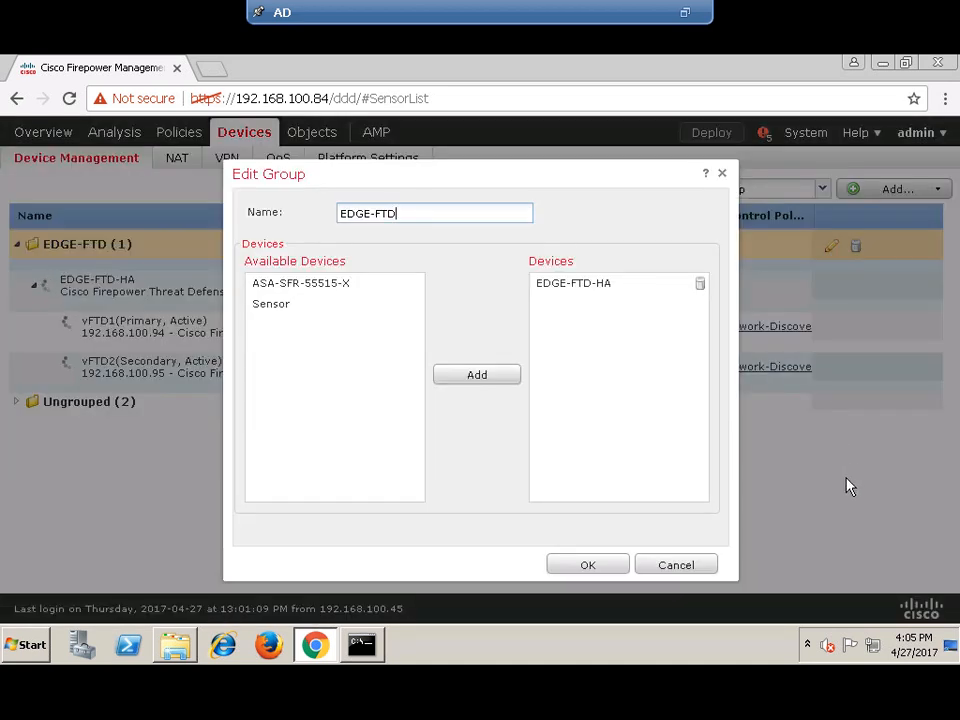
pyautogui.click(705, 568)
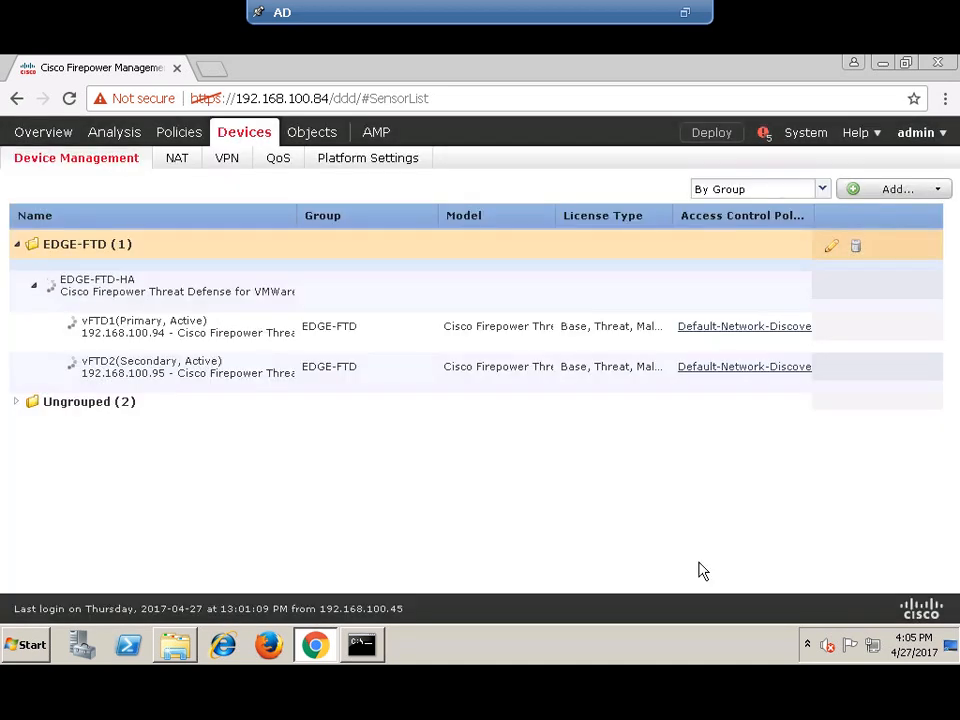
pyautogui.click(764, 136)
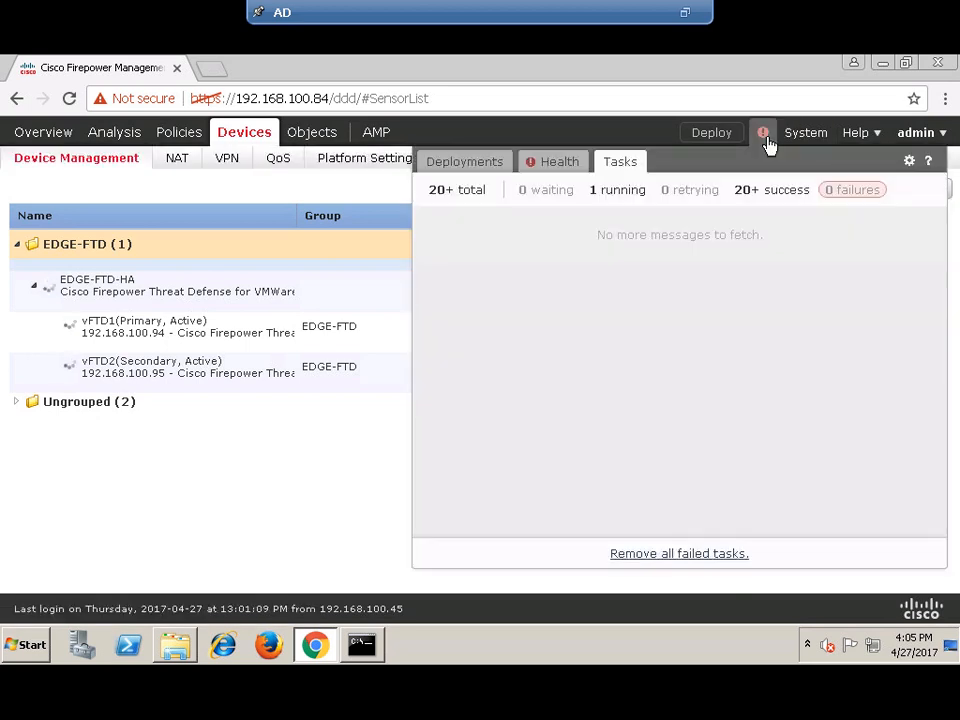
pyautogui.click(765, 138)
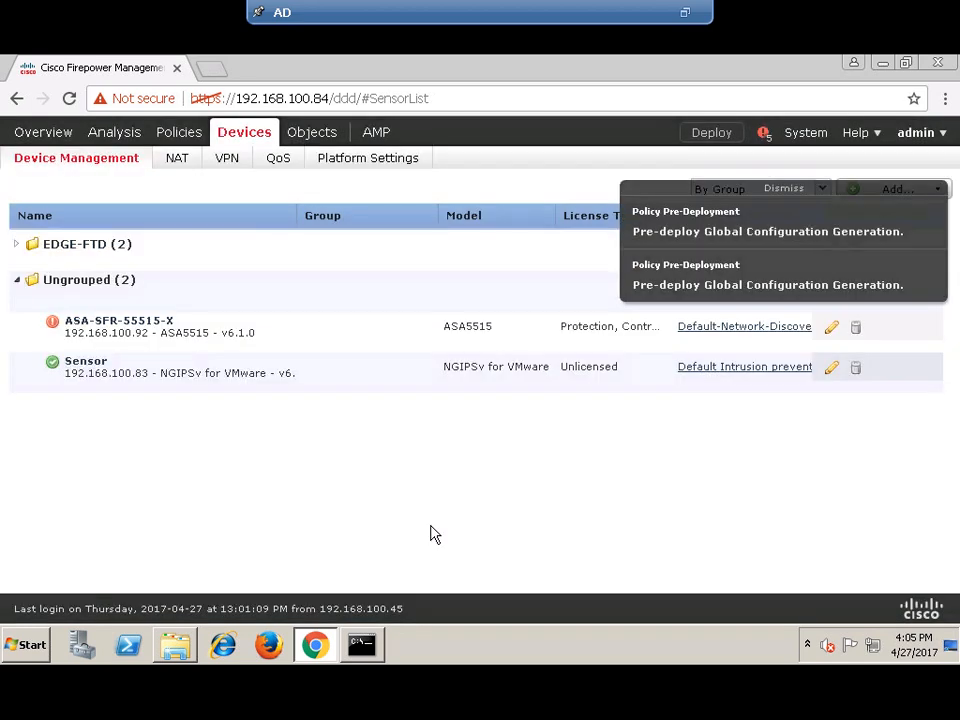
# - Expand the EDGE-FTD group and start a new high availability pair named EDGE-FTD-HA with the device type Firepower Threat Defense
pyautogui.click(18, 282)
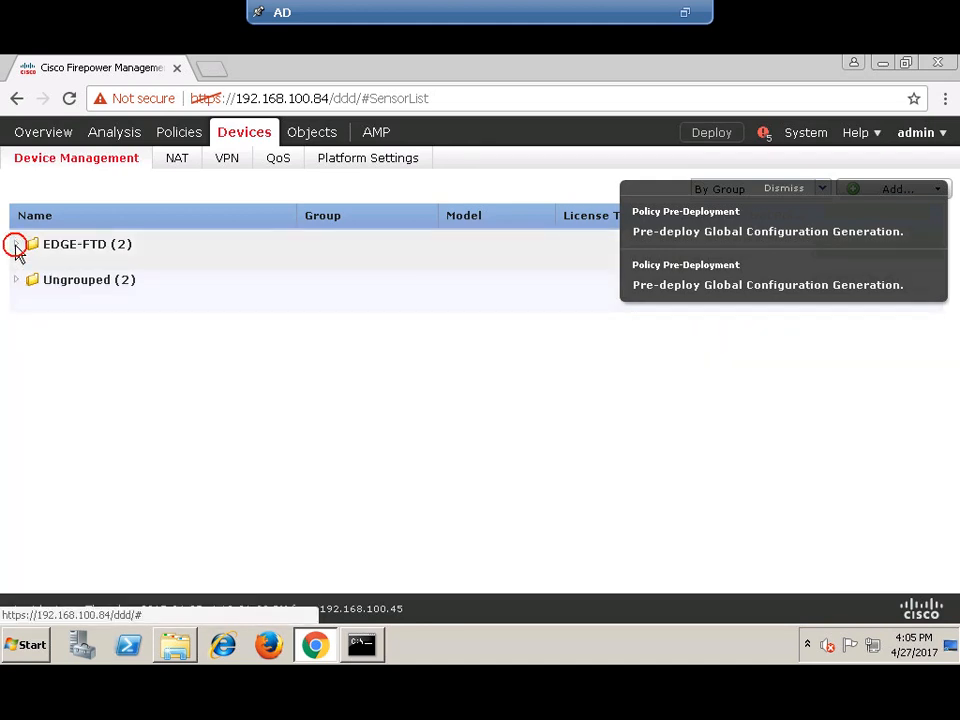
pyautogui.click(16, 246)
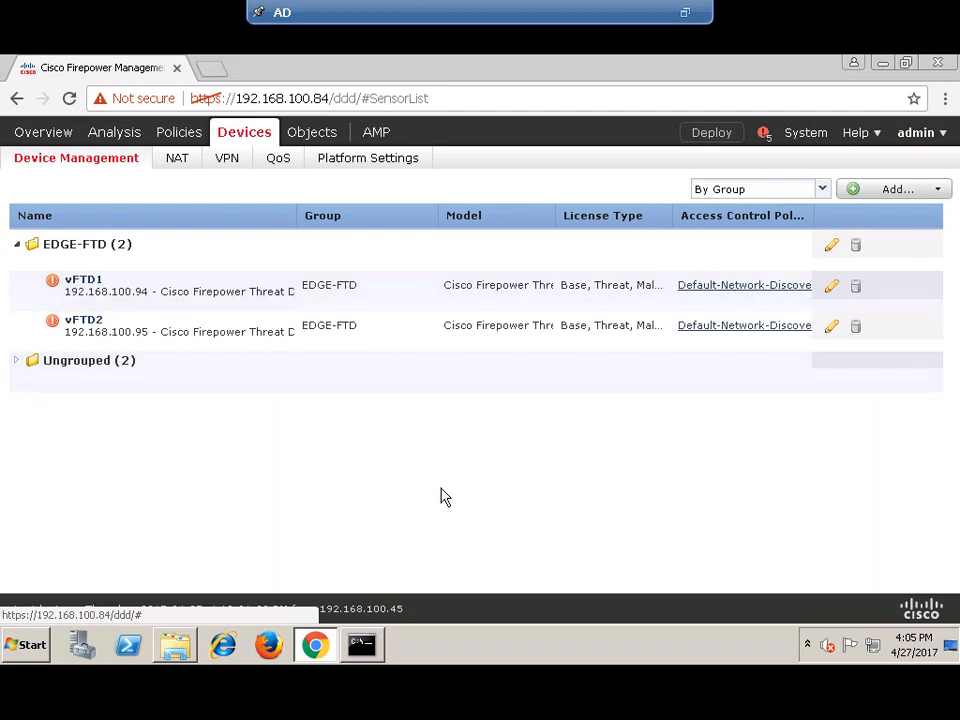
pyautogui.click(930, 188)
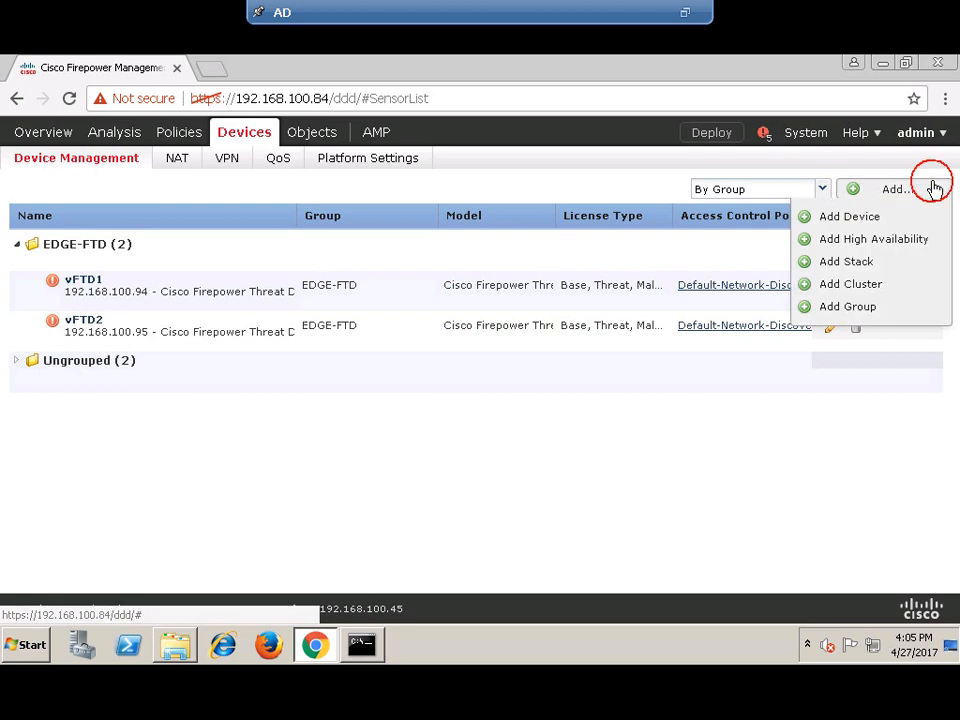
pyautogui.click(880, 240)
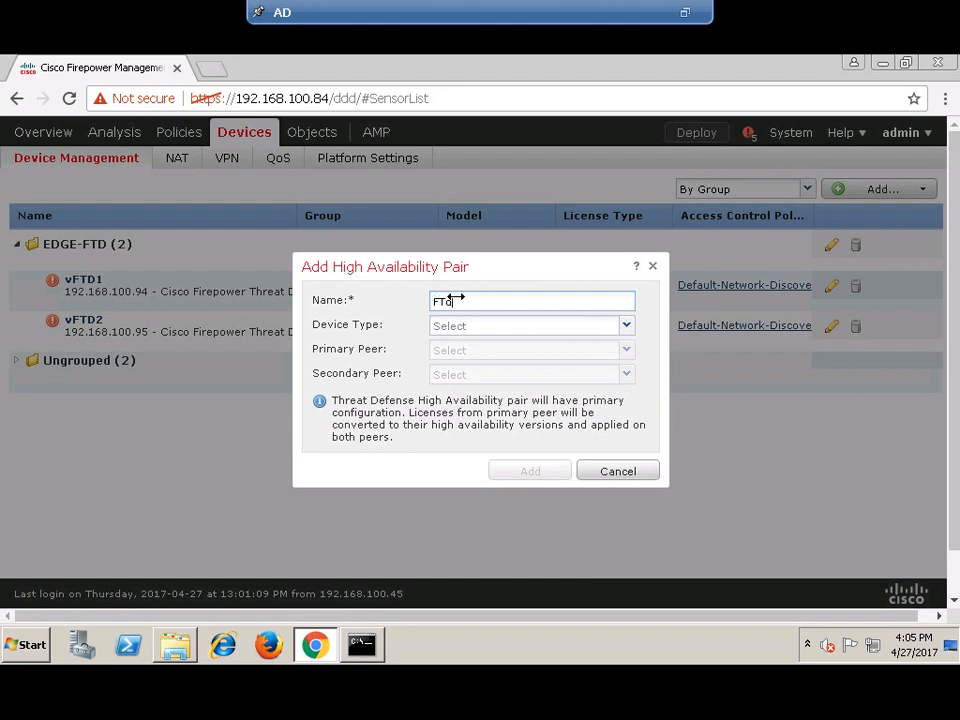
pyautogui.press('BackSpace')
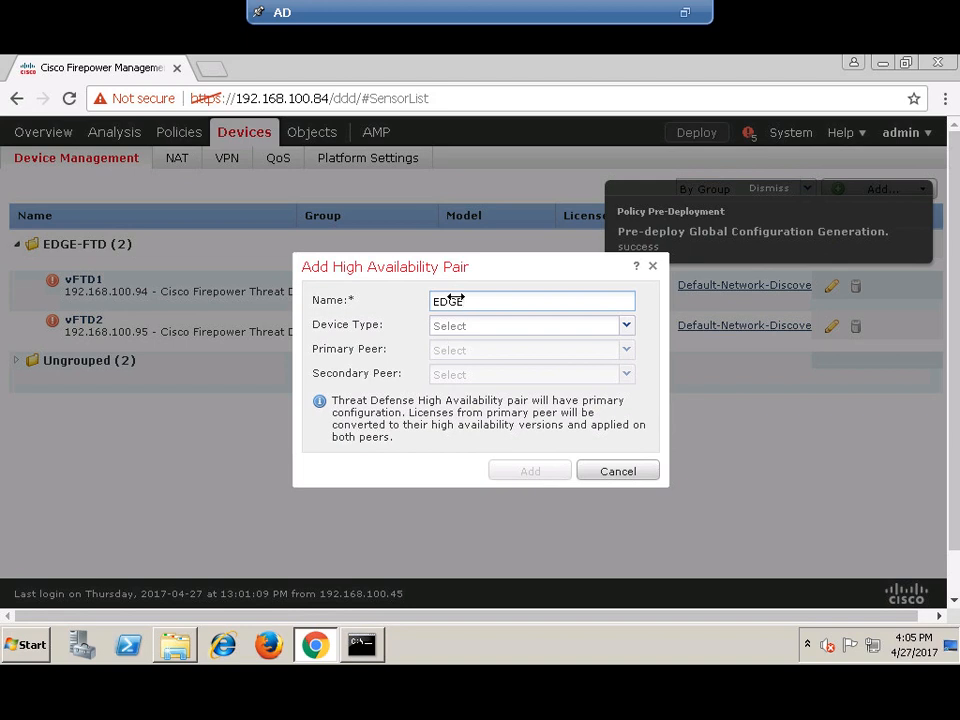
pyautogui.write('EDGE-FTD-HA')
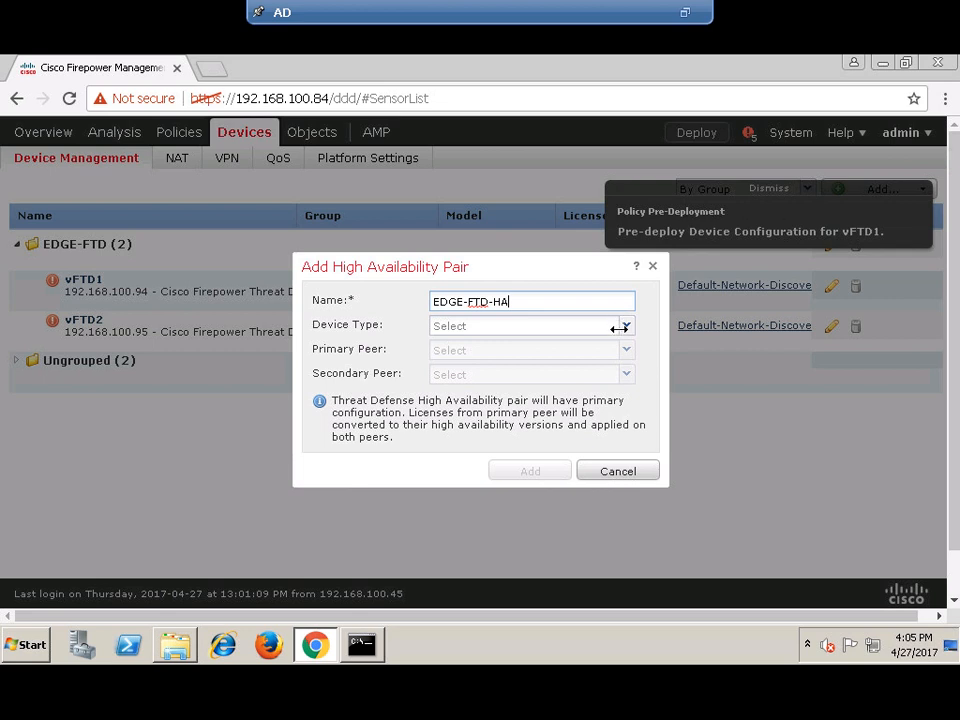
pyautogui.click(627, 334)
pyautogui.click(627, 333)
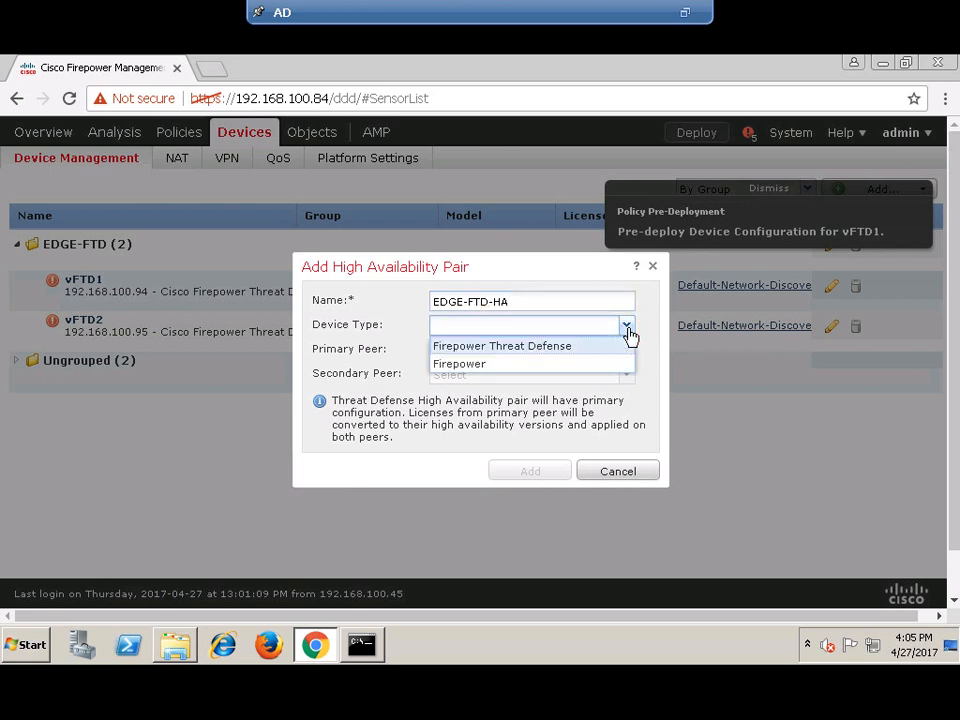
pyautogui.click(558, 348)
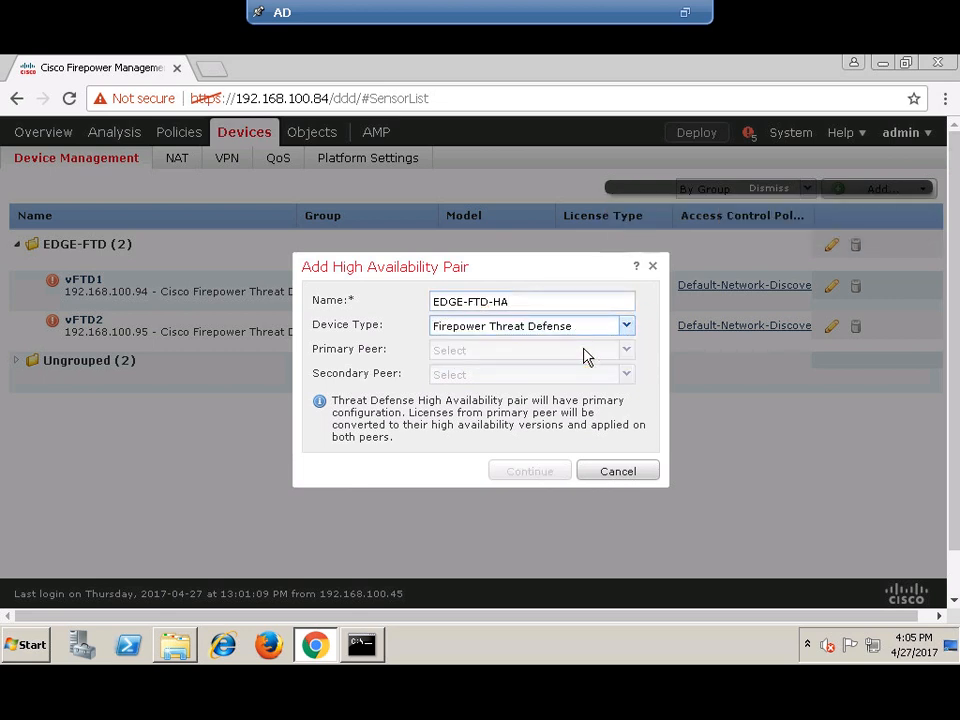
# - Choose vFTD1 as the primary peer and vFTD2 as the secondary peer, and try twice to continue creating the pair
pyautogui.click(629, 352)
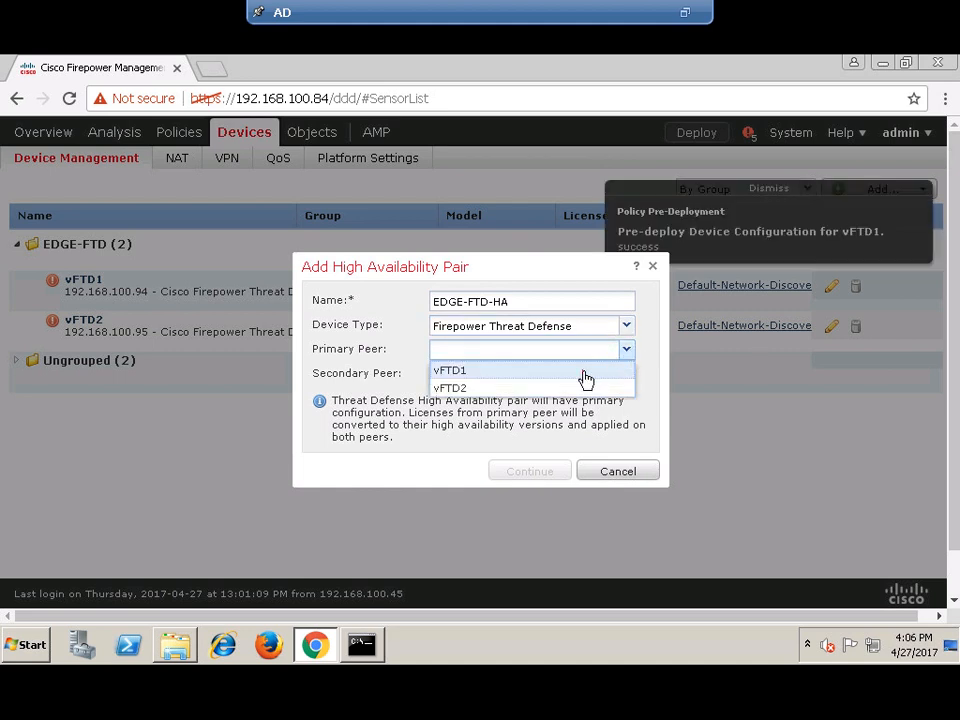
pyautogui.click(583, 372)
pyautogui.click(627, 376)
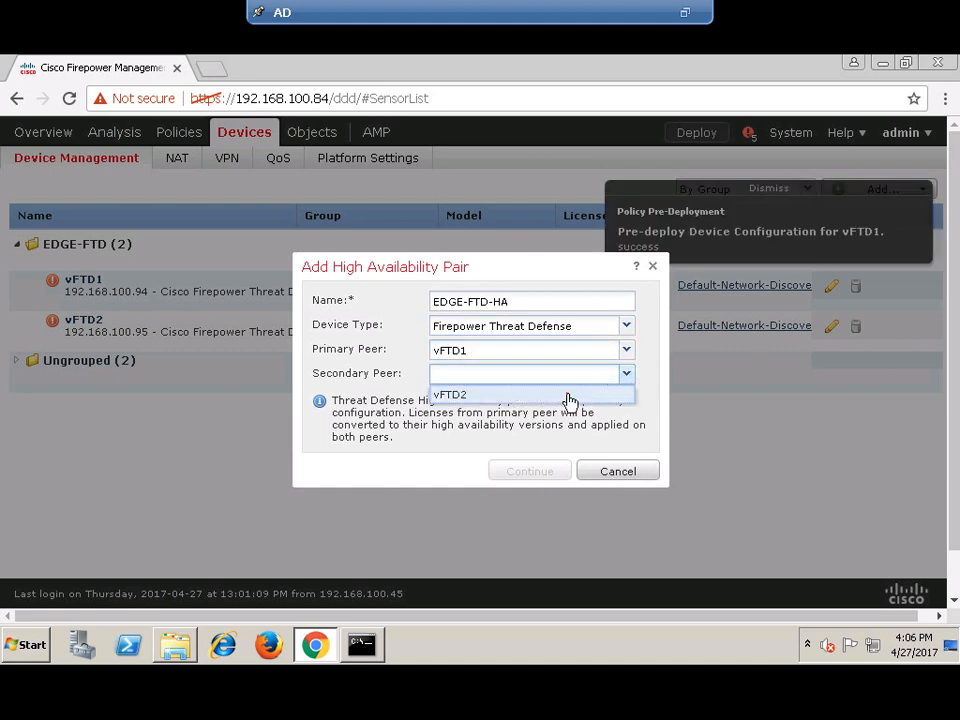
pyautogui.click(566, 395)
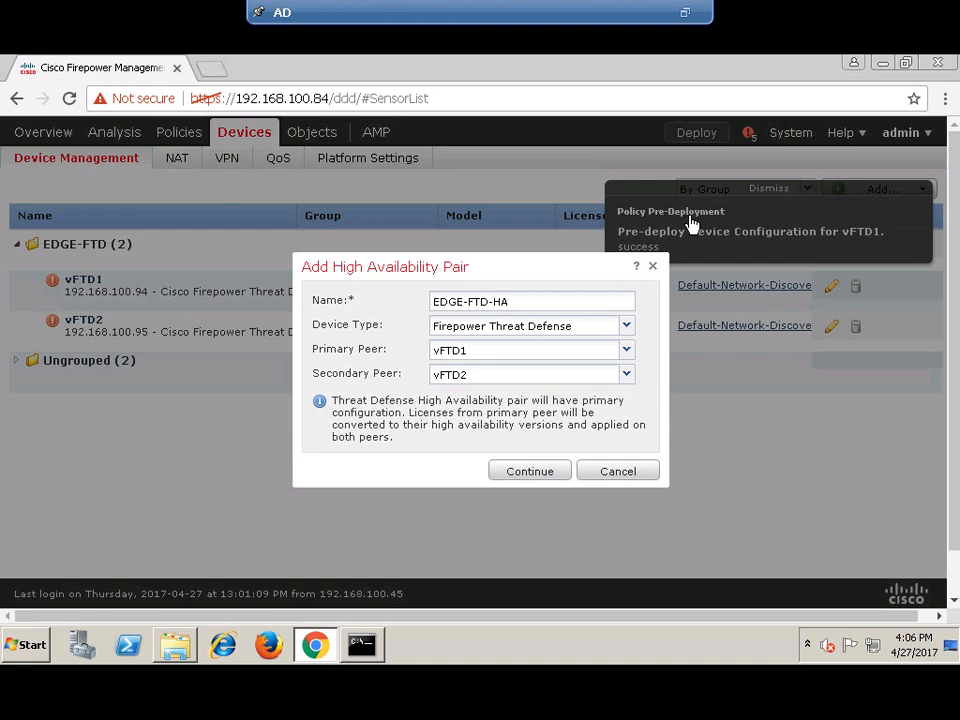
pyautogui.click(530, 472)
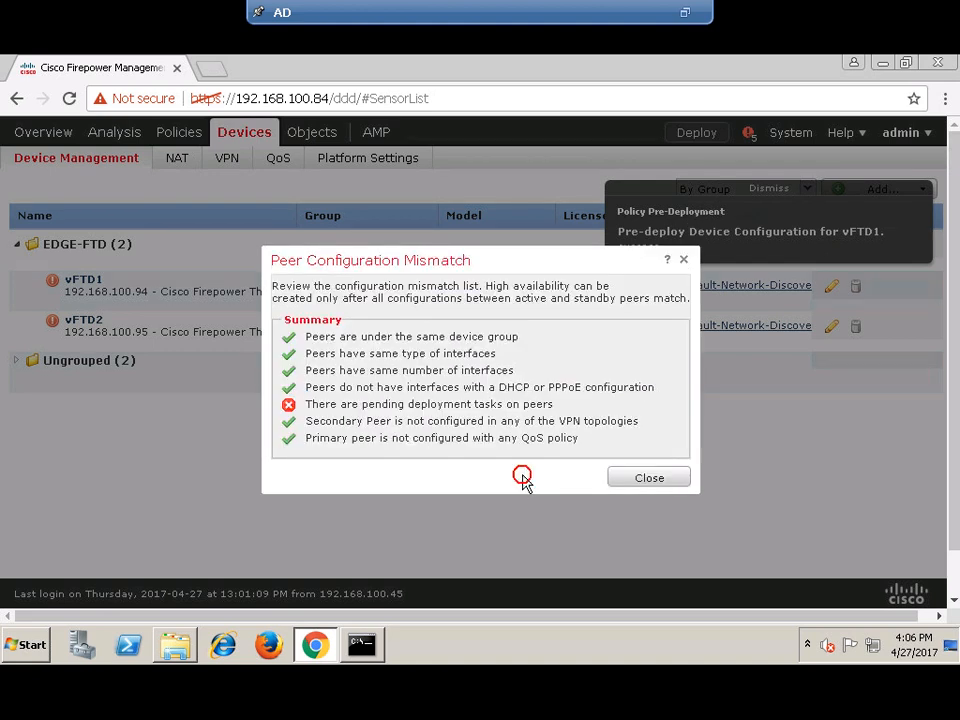
pyautogui.click(631, 479)
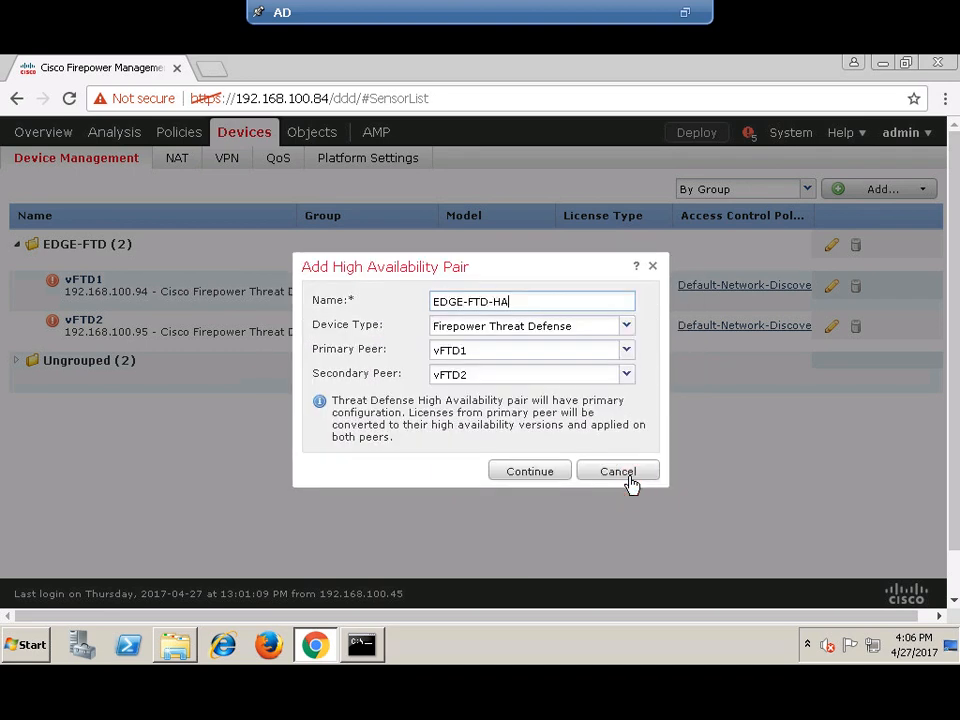
pyautogui.click(515, 472)
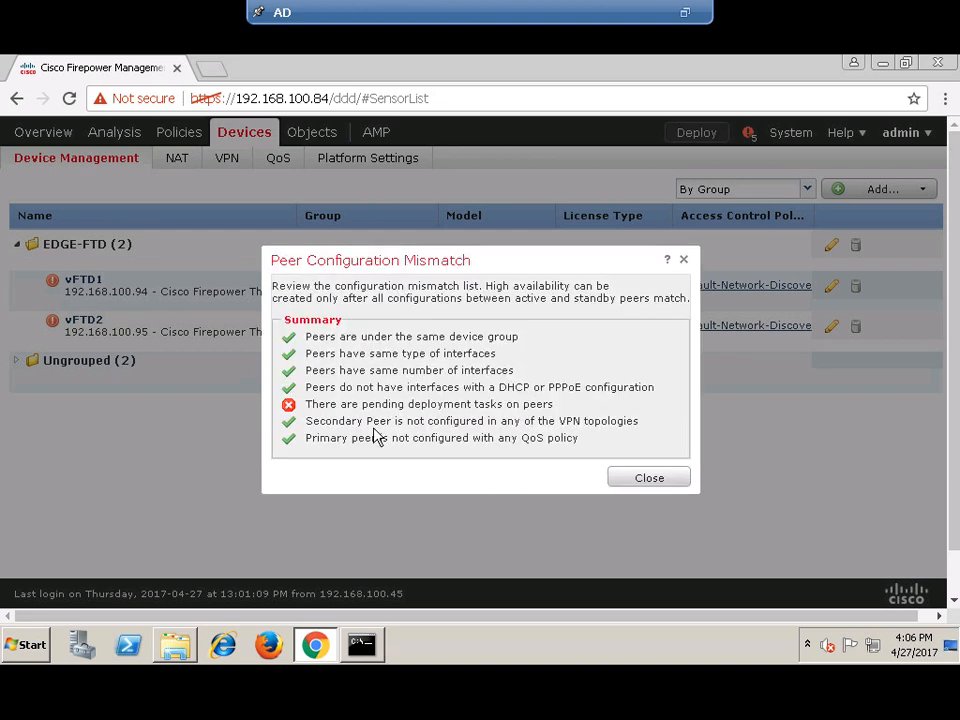
# - Review the pending deployment entry in the peer configuration mismatch list, and cancel creating the EDGE-FTD-HA pair
pyautogui.moveTo(362, 405); pyautogui.dragTo(553, 417)
pyautogui.click(553, 411)
pyautogui.keyDown('shift'); pyautogui.click(401, 403); pyautogui.keyUp('shift')
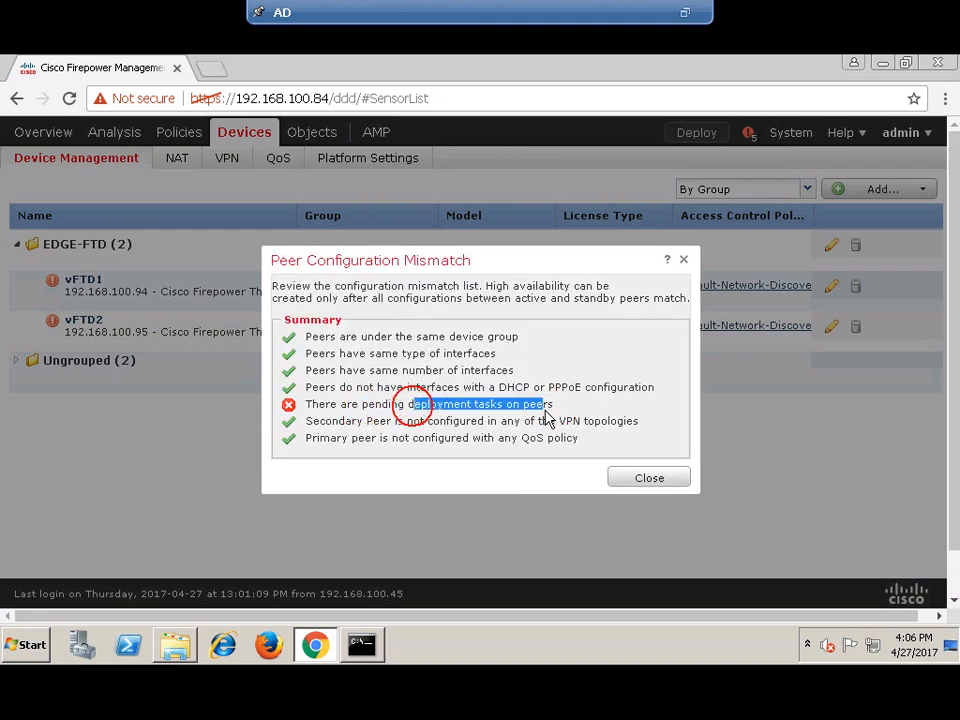
pyautogui.click(638, 479)
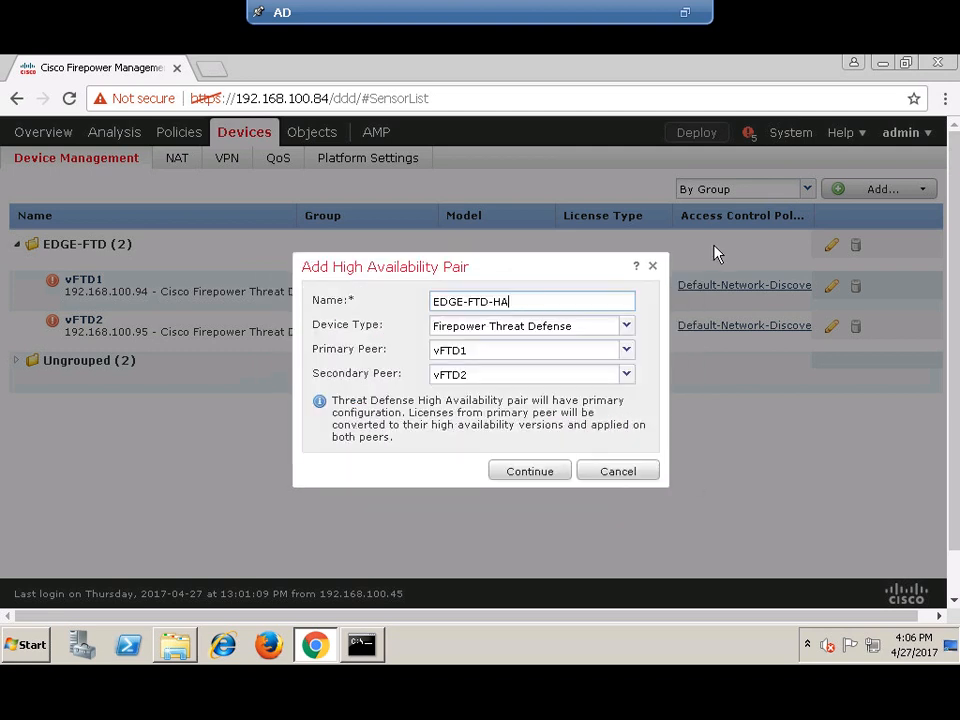
pyautogui.click(632, 474)
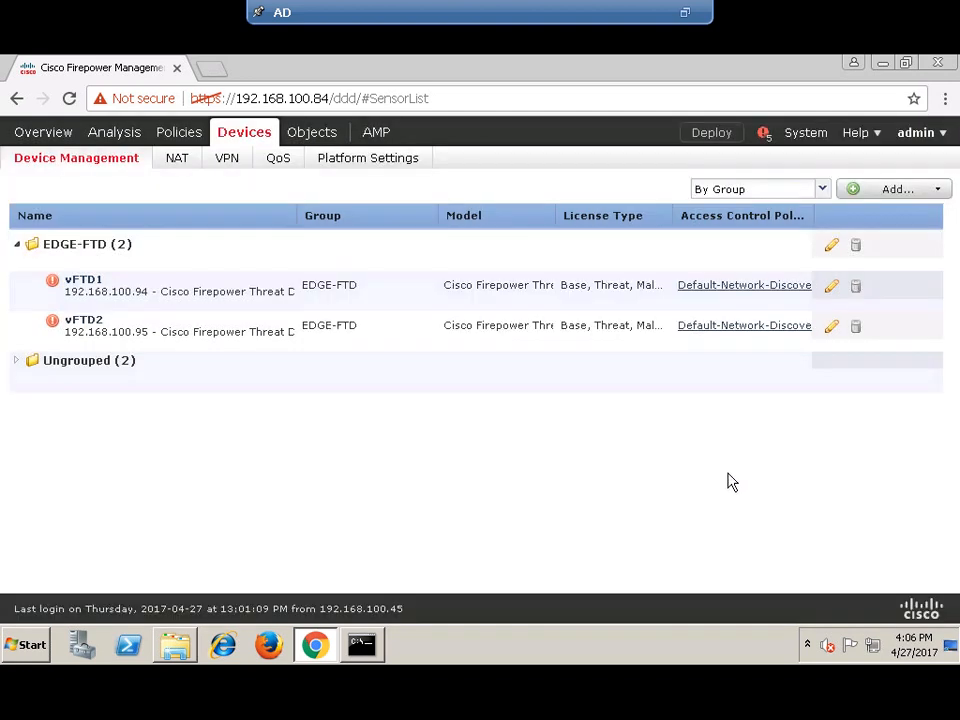
# - Check the deployment messages for the progress of the vFTD1 deployment
pyautogui.click(764, 135)
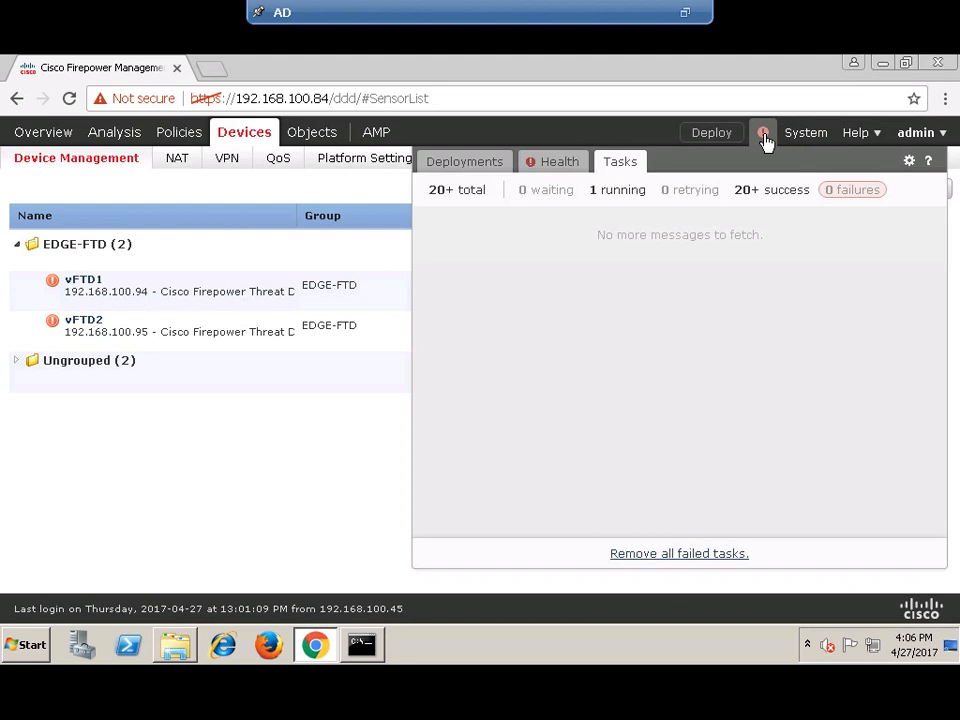
pyautogui.click(467, 164)
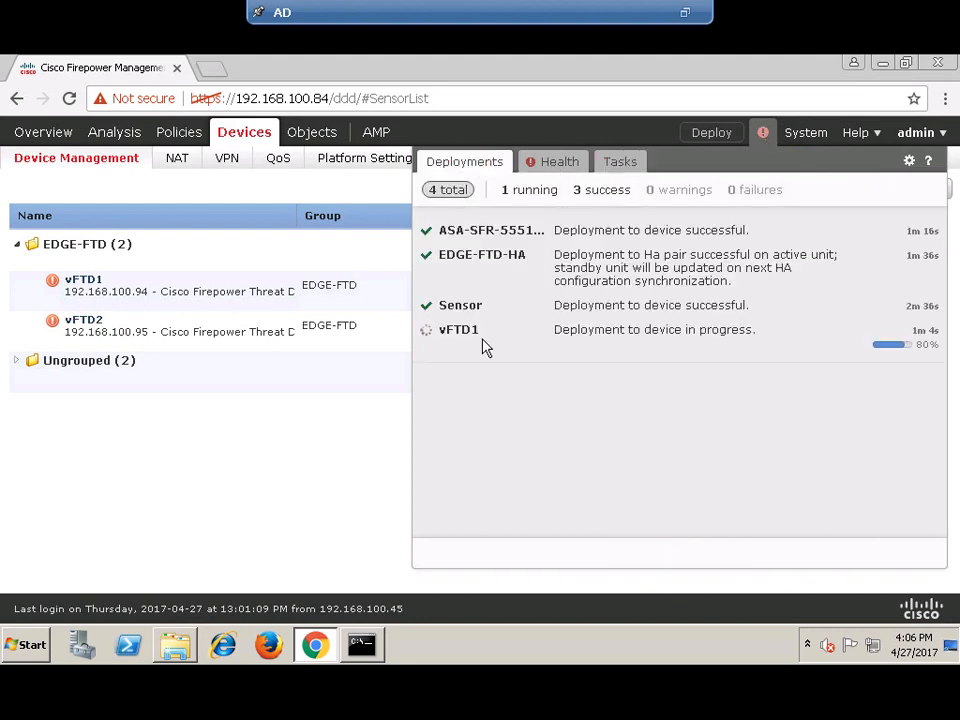
pyautogui.click(343, 475)
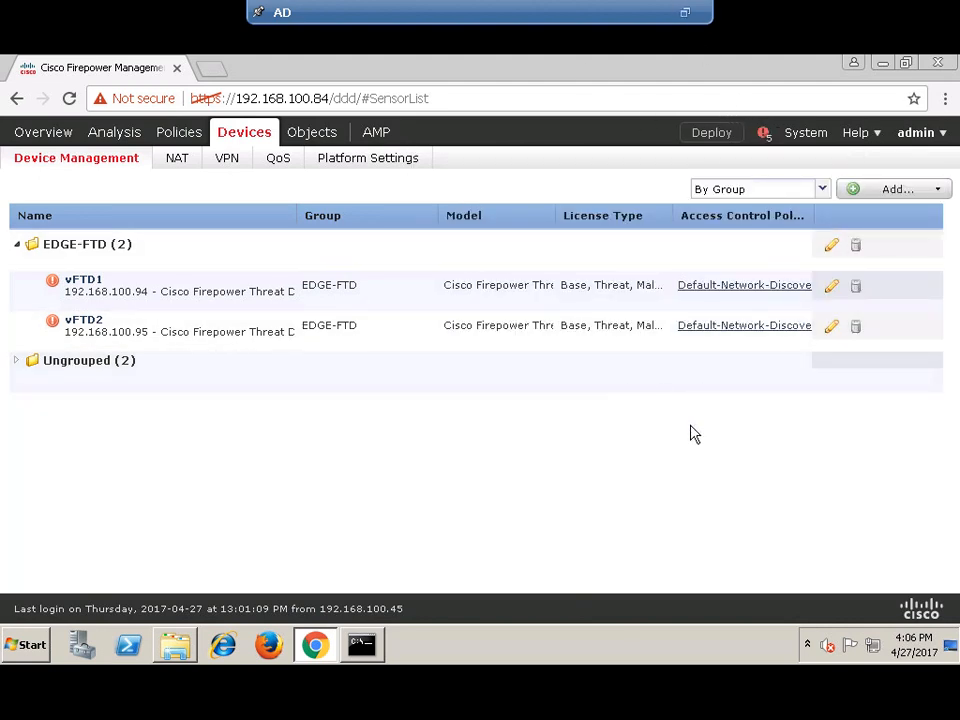
# - Take the AD console out of full screen and minimize the remote desktop session
pyautogui.click(685, 14)
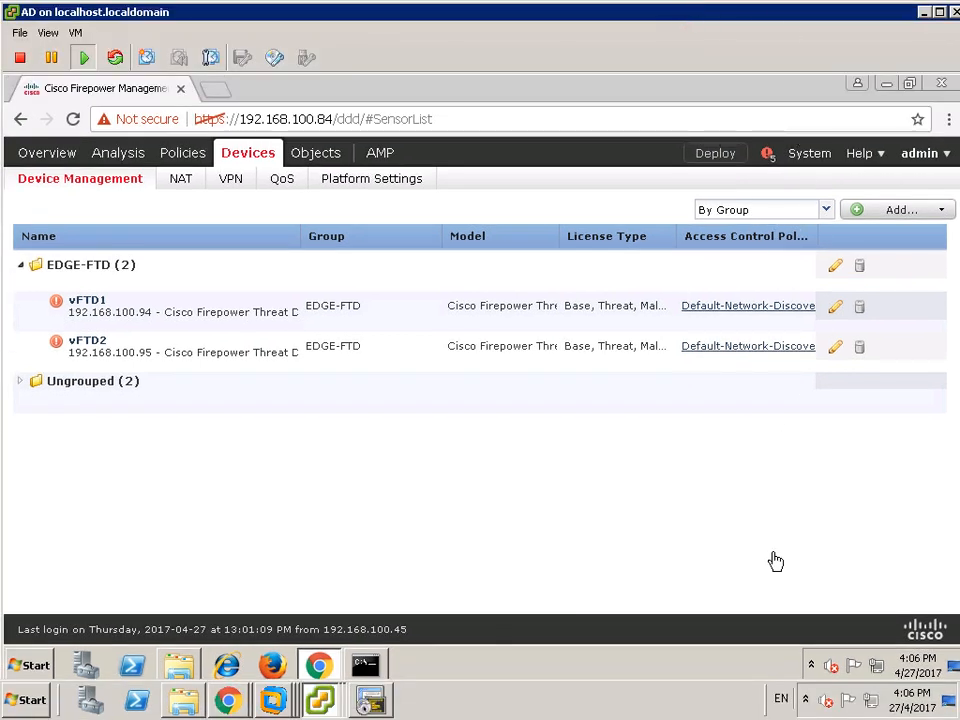
pyautogui.moveTo(618, 33)
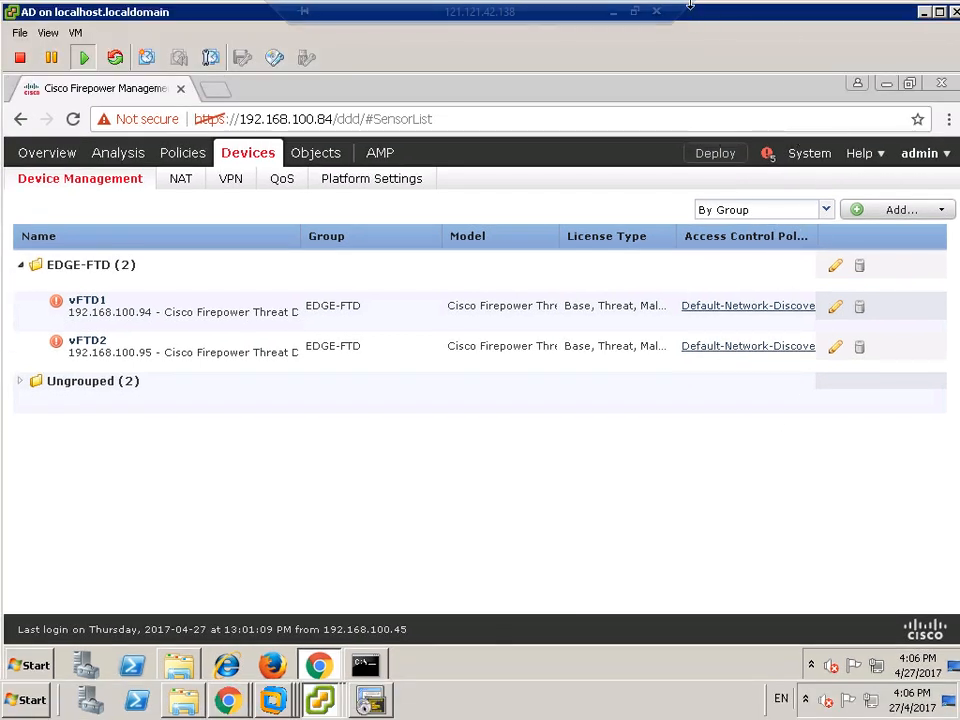
pyautogui.click(615, 13)
pyautogui.click(738, 702)
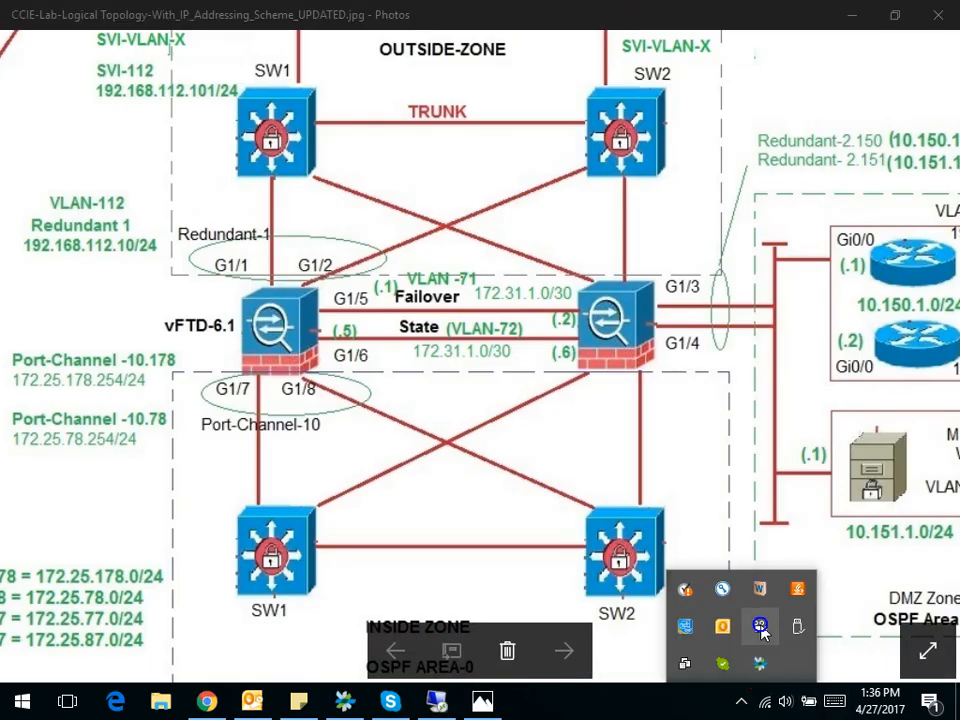
pyautogui.rightClick(760, 626)
pyautogui.click(800, 583)
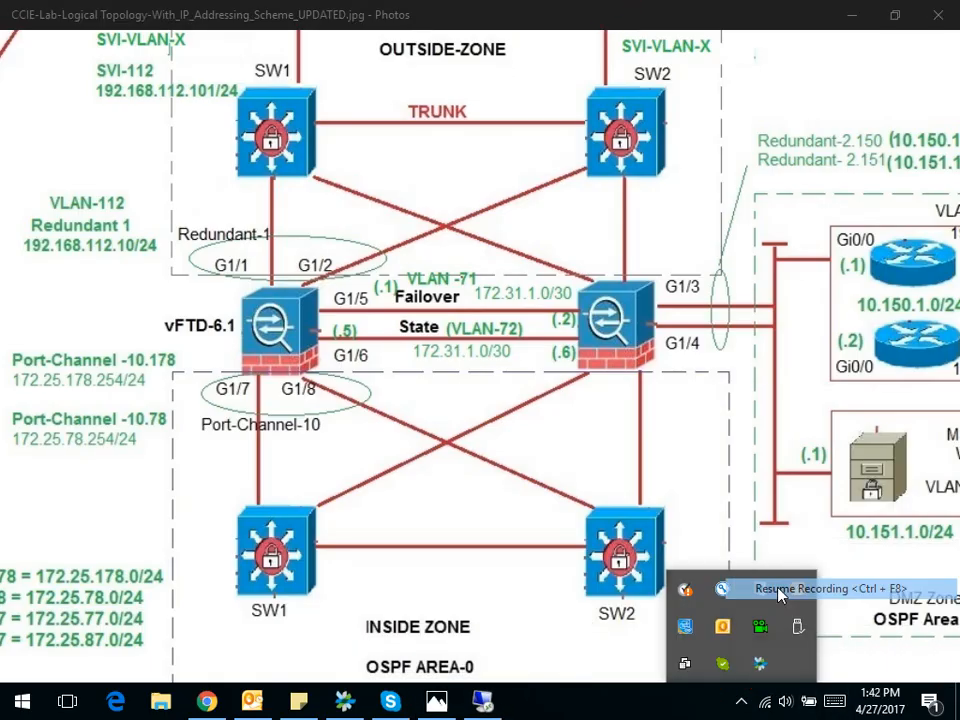
pyautogui.click(780, 589)
pyautogui.click(741, 701)
# - Switch to the AD-2 remote session and review the health alerts for the devices
pyautogui.click(482, 701)
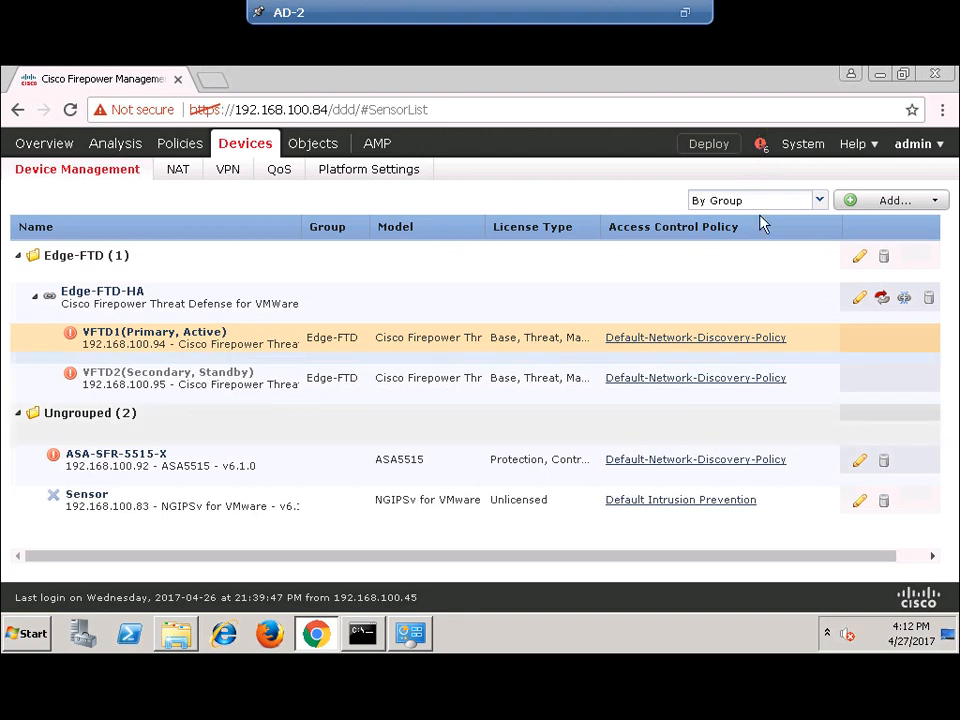
pyautogui.click(764, 150)
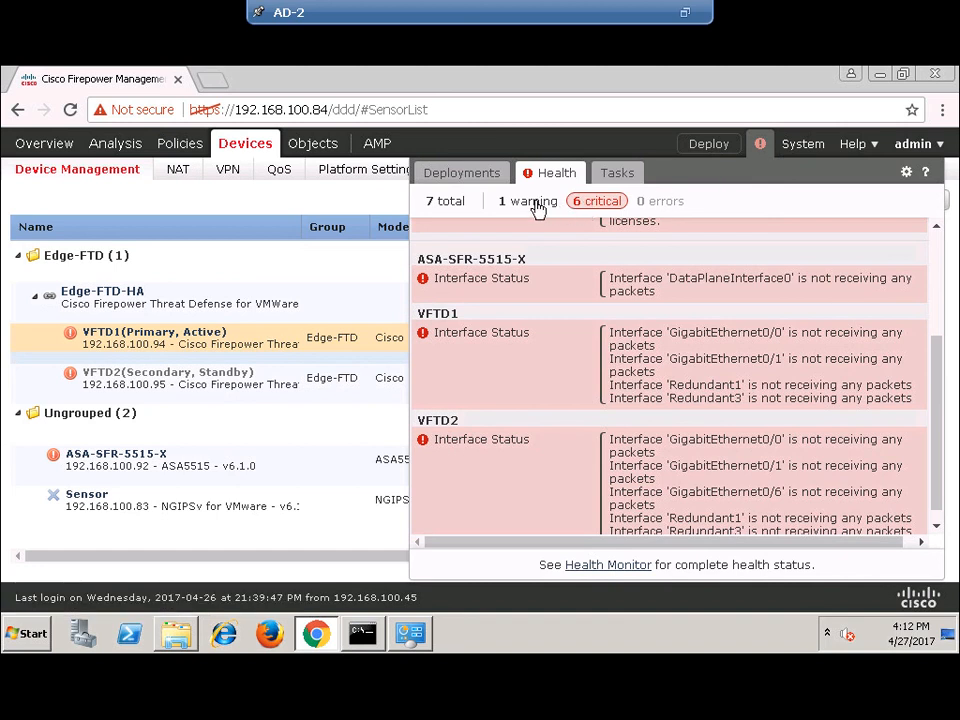
pyautogui.click(760, 147)
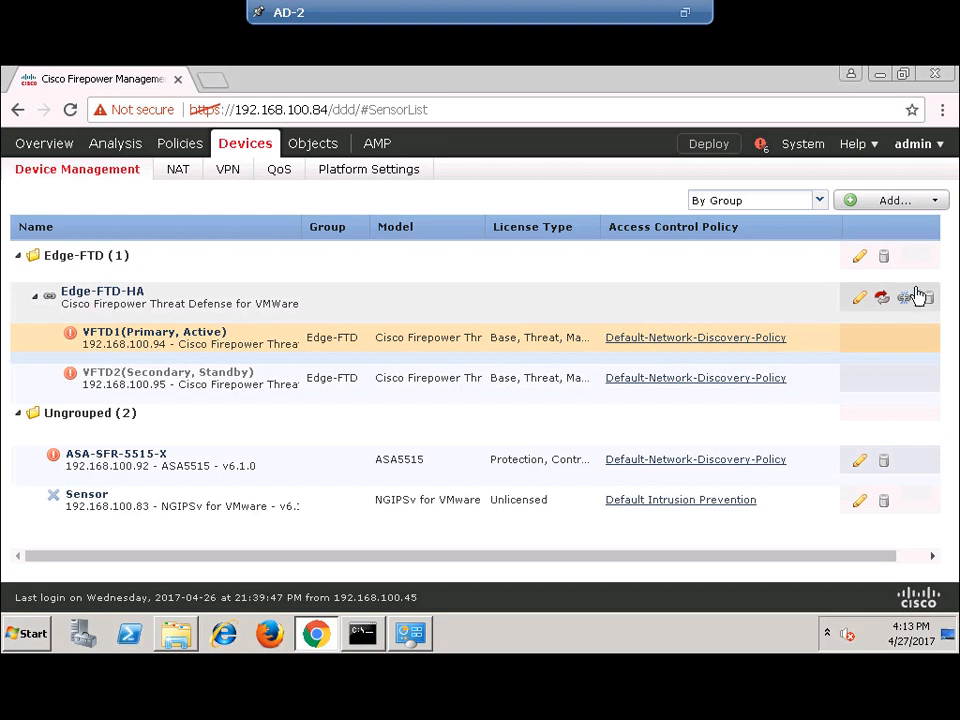
# - Open the Edge-FTD-HA pair for editing and review its failover and state links, monitored interfaces and failover trigger criteria
pyautogui.click(859, 302)
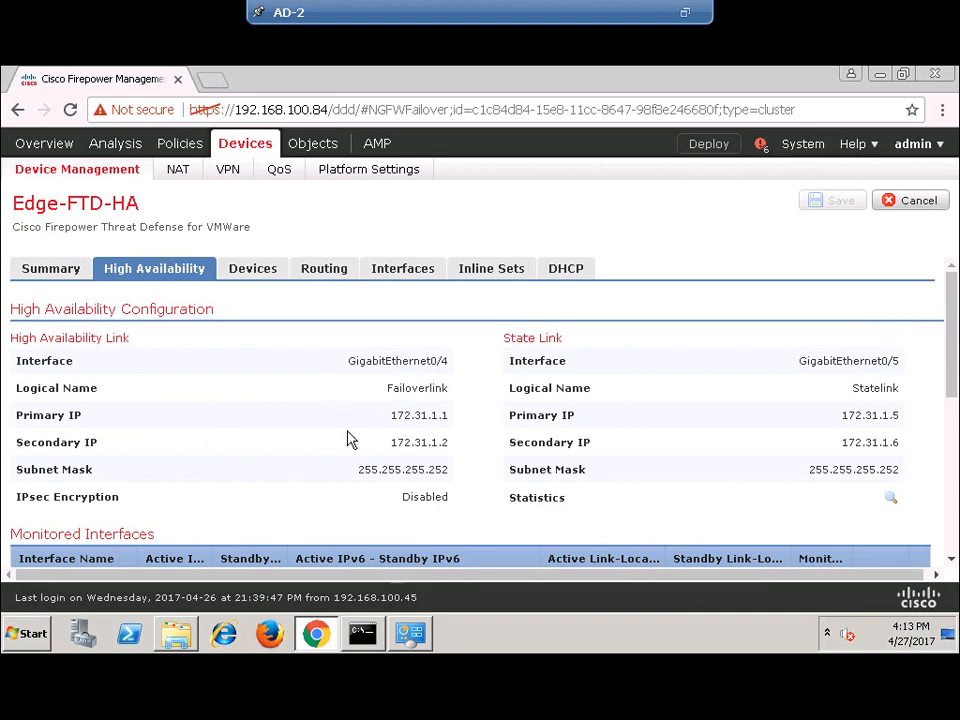
pyautogui.moveTo(953, 307); pyautogui.dragTo(955, 408)
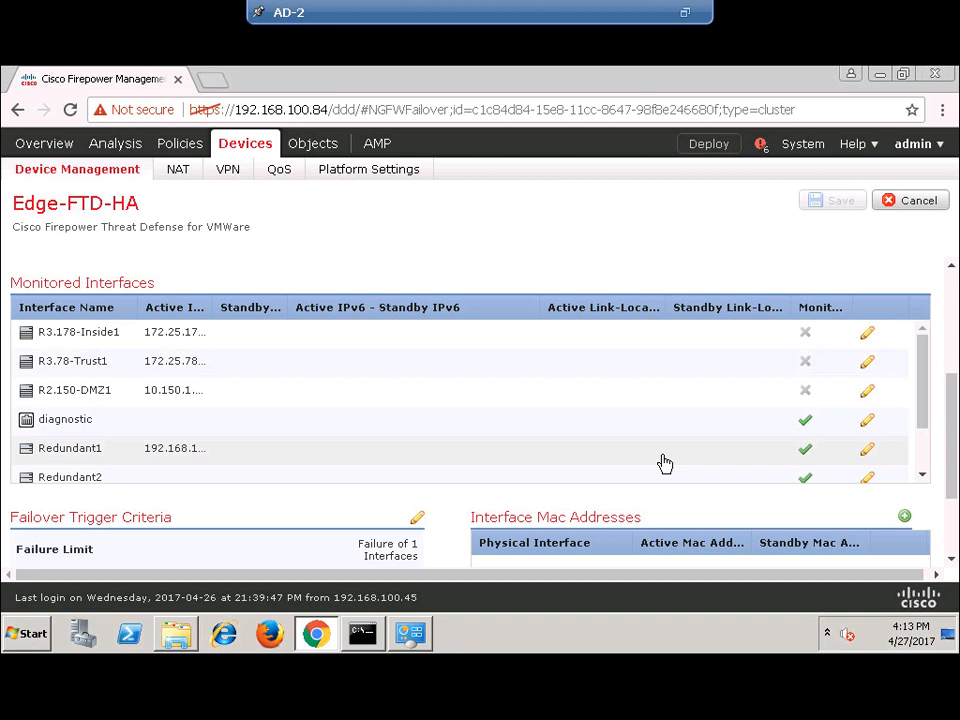
pyautogui.scroll(2, 606, 441)
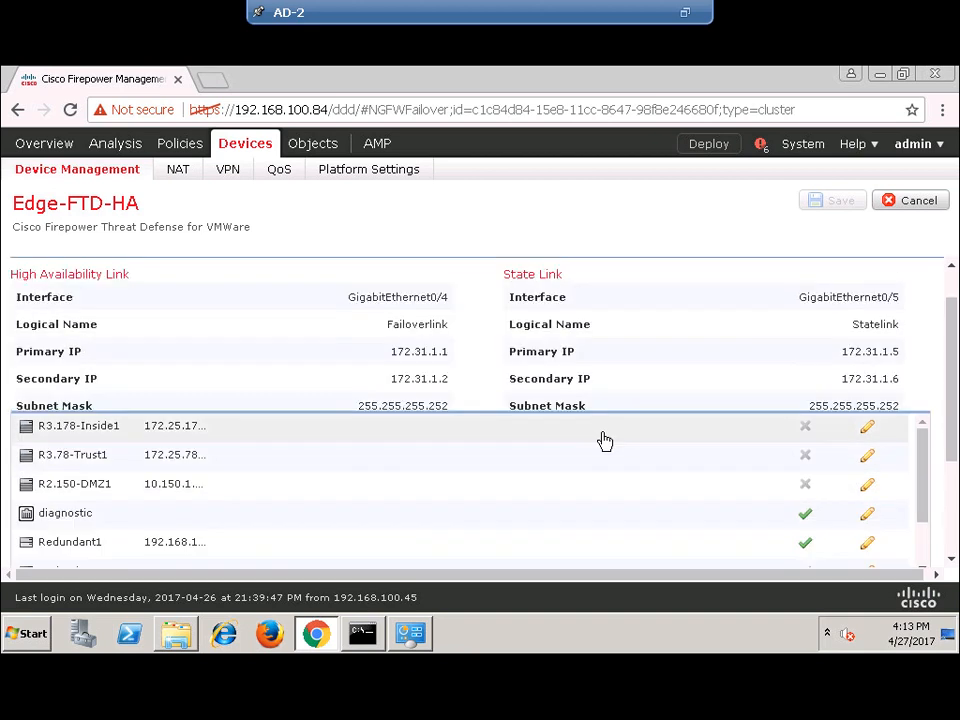
pyautogui.scroll(-5, 690, 382)
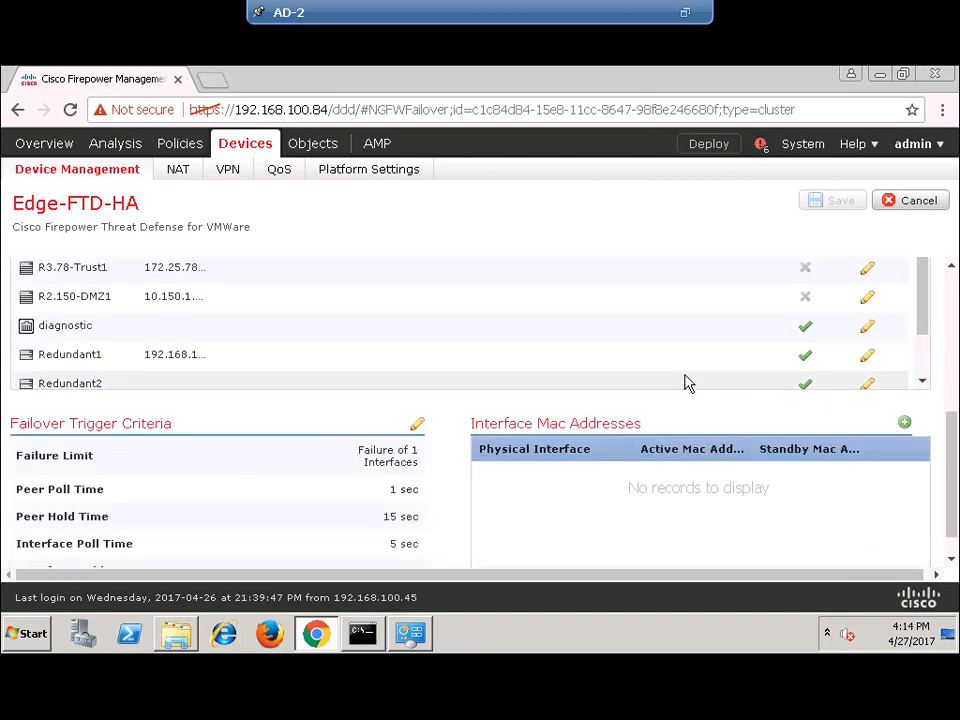
pyautogui.scroll(2, 687, 382)
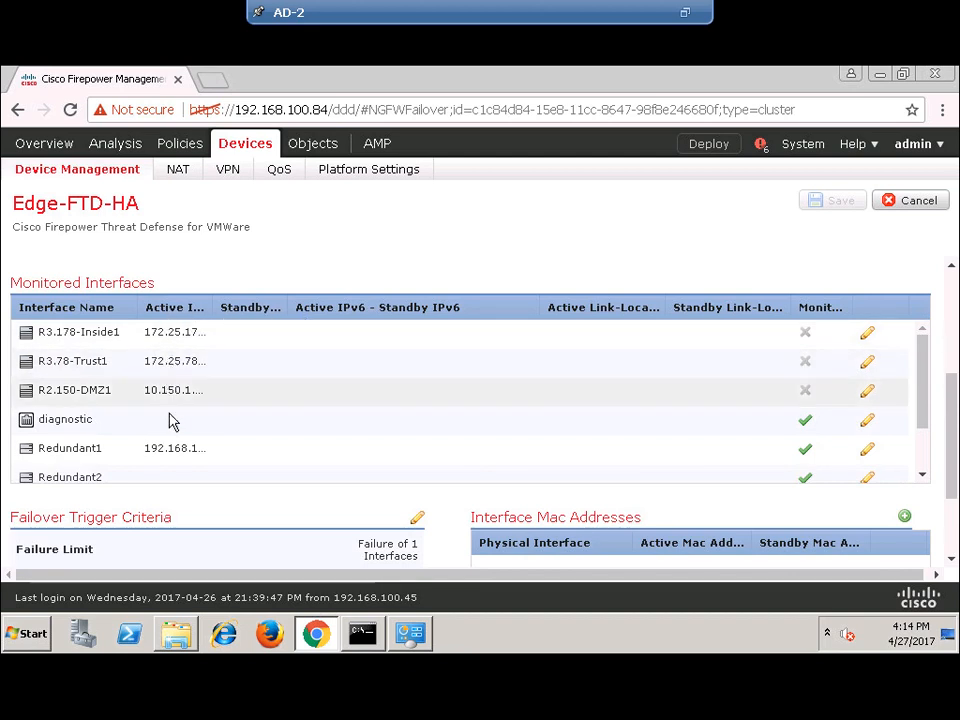
# - Widen the interface name, active IPv4 and standby IPv4 columns of the Monitored Interfaces table and examine all its rows
pyautogui.moveTo(212, 310); pyautogui.dragTo(244, 317)
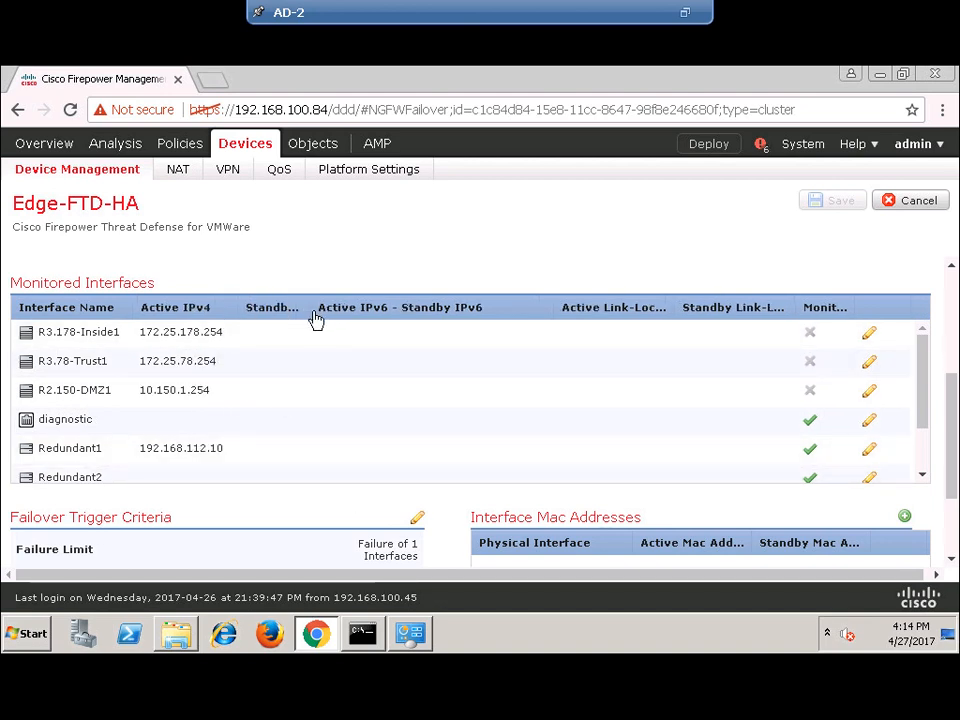
pyautogui.moveTo(310, 316); pyautogui.dragTo(424, 321)
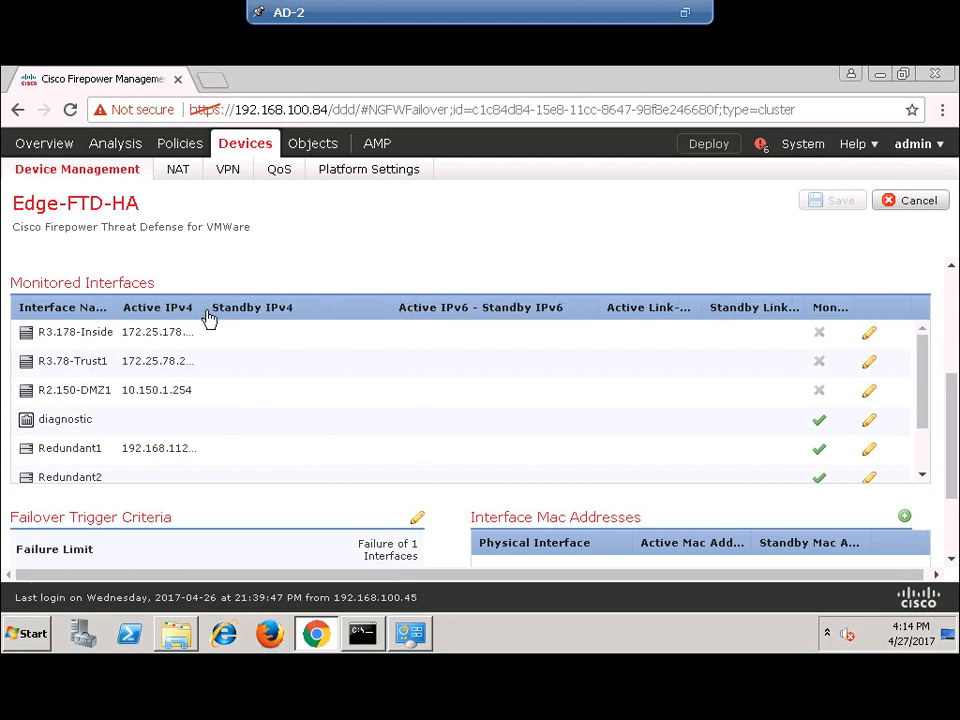
pyautogui.moveTo(207, 317); pyautogui.dragTo(250, 319)
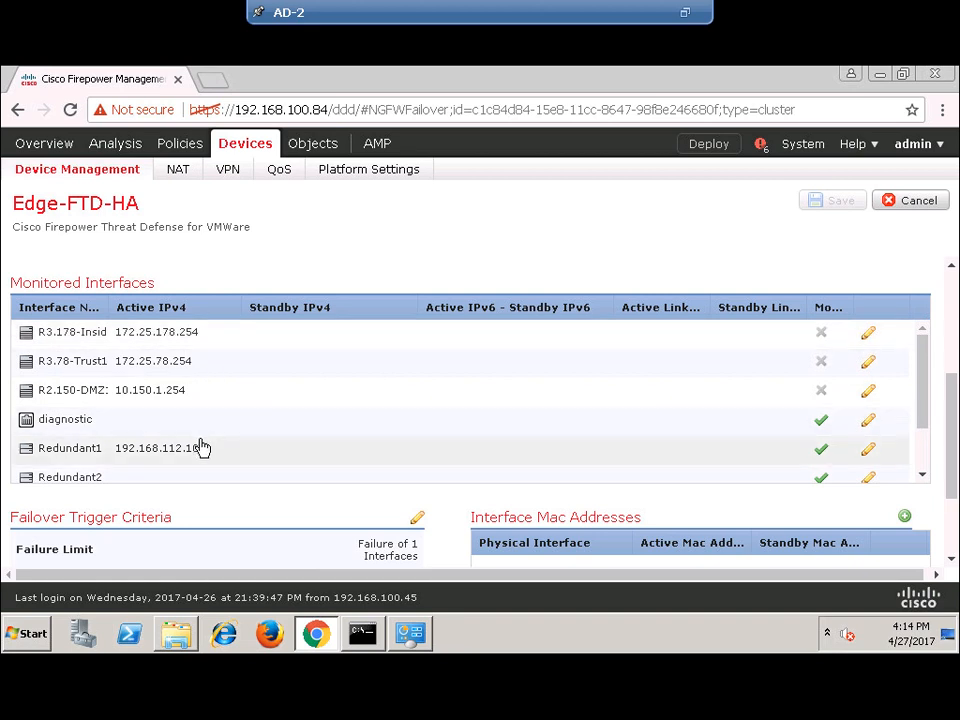
pyautogui.scroll(-1, 200, 445)
pyautogui.scroll(-2, 200, 445)
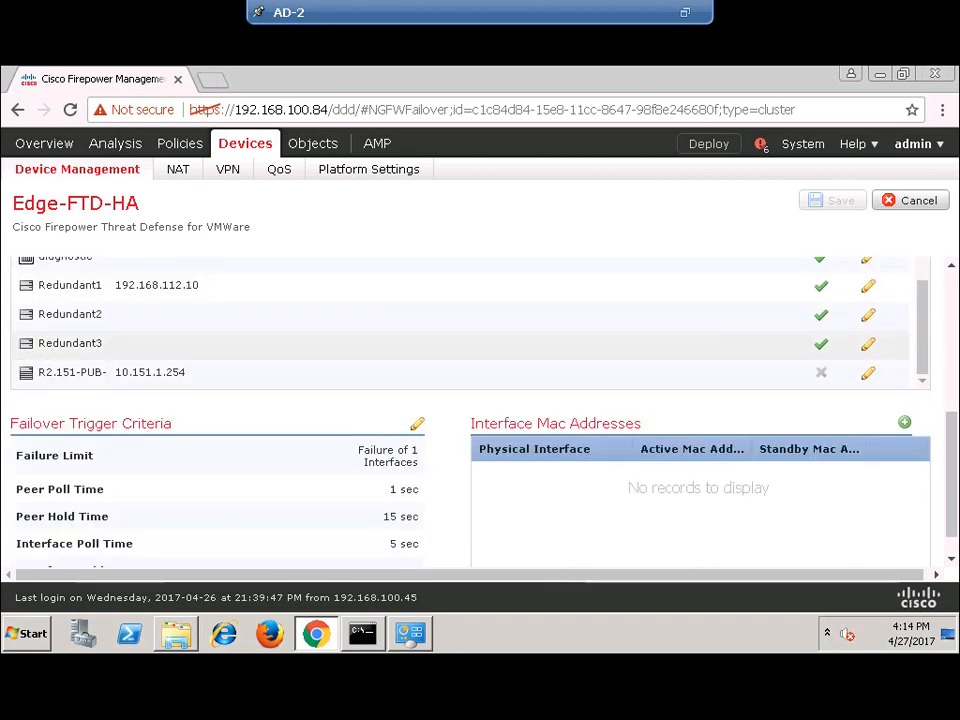
pyautogui.moveTo(922, 350); pyautogui.dragTo(922, 302)
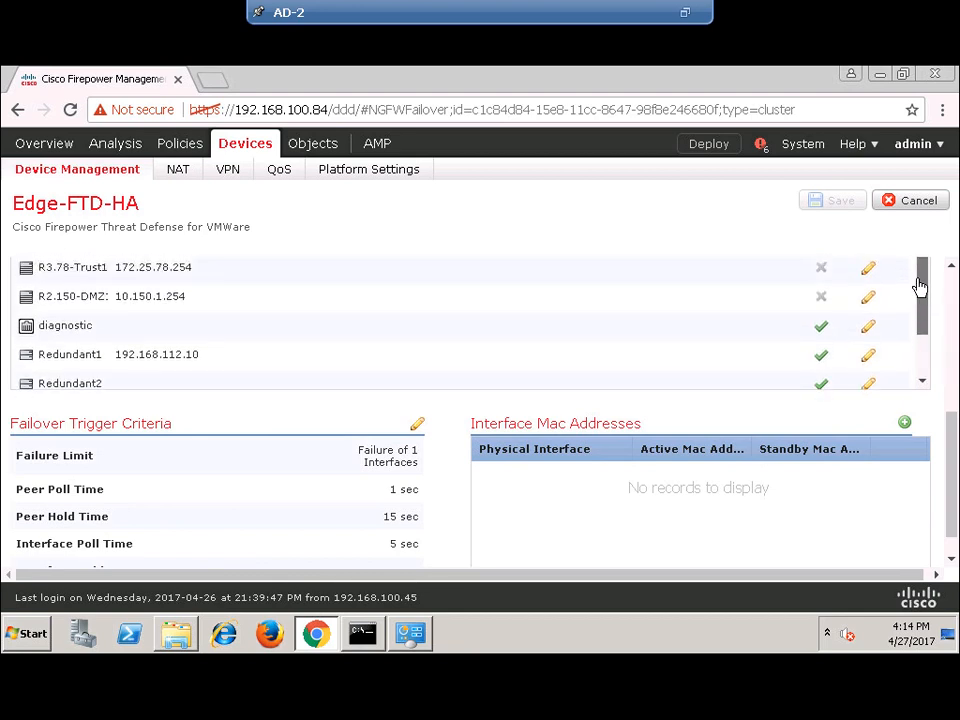
pyautogui.scroll(2, 951, 400)
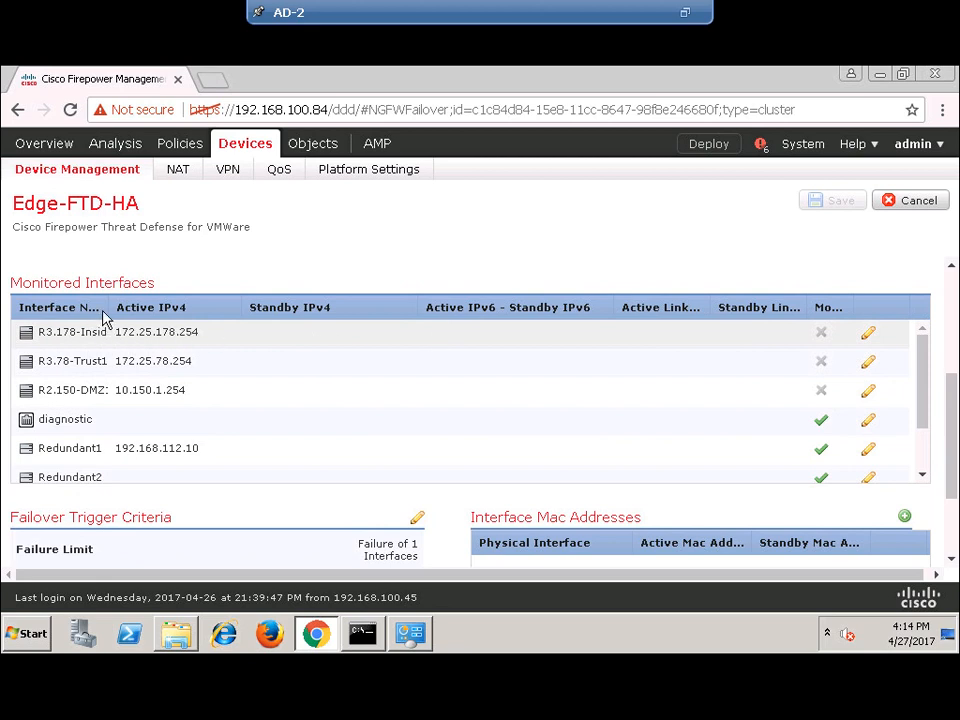
pyautogui.moveTo(109, 314); pyautogui.dragTo(122, 320)
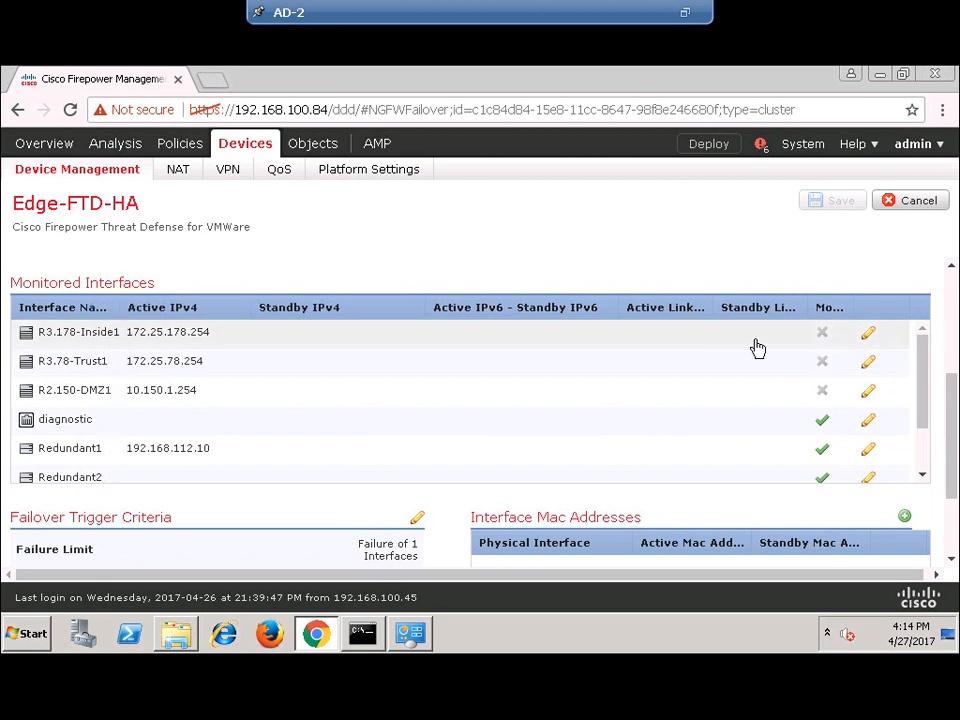
# - Enable failure monitoring for the R3.178-Inside1 interface and set its standby IP address to 172.25.178.253
pyautogui.click(866, 339)
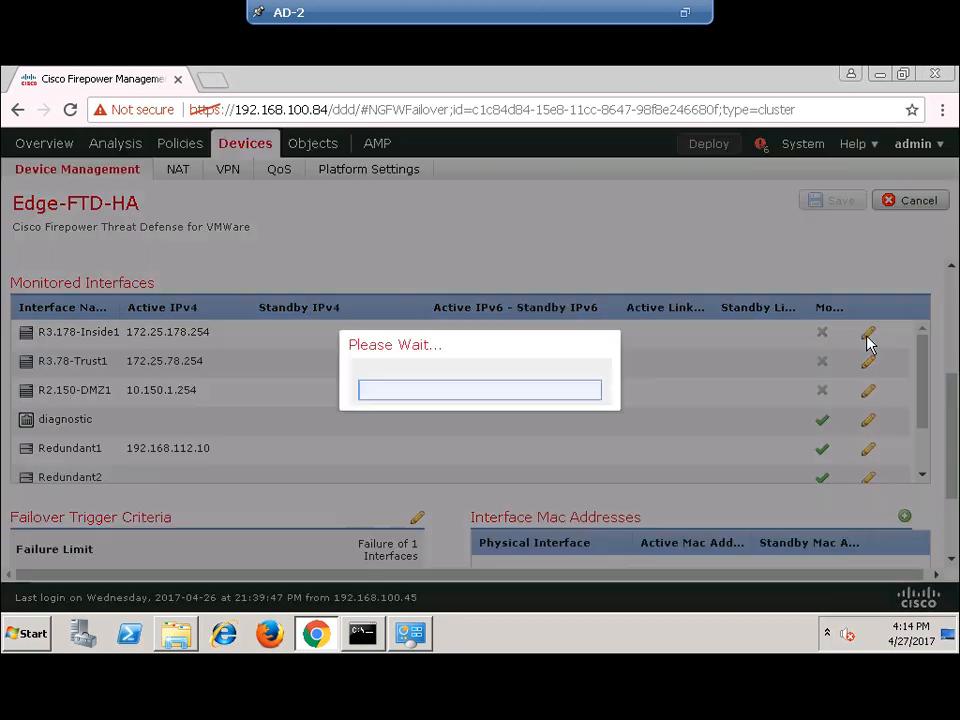
pyautogui.moveTo(371, 249); pyautogui.dragTo(503, 239)
pyautogui.click(394, 268)
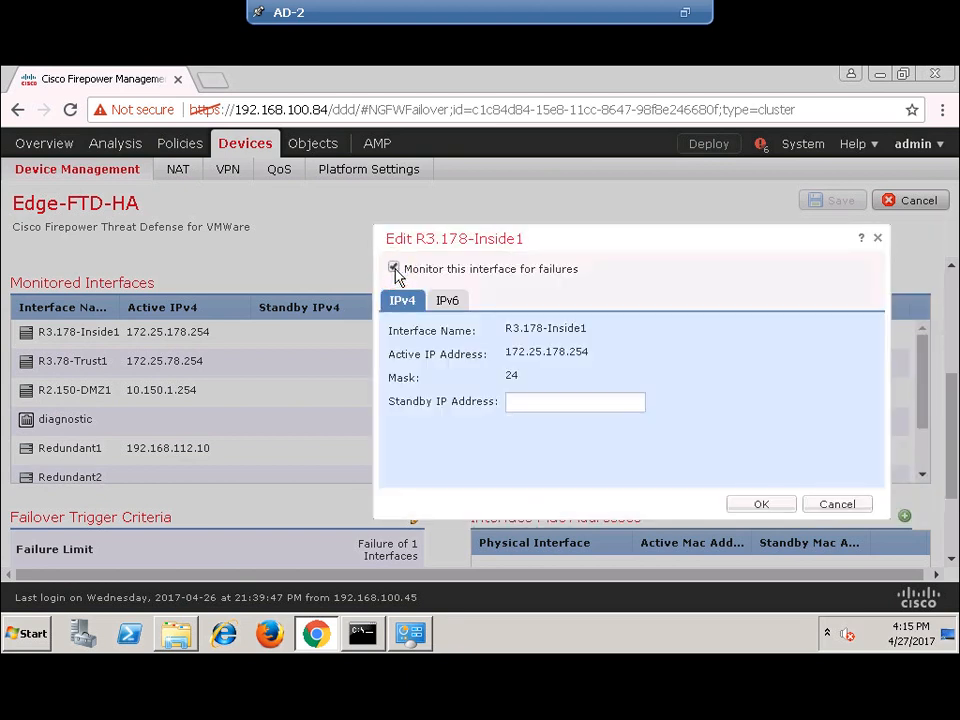
pyautogui.click(523, 404)
pyautogui.click(578, 402)
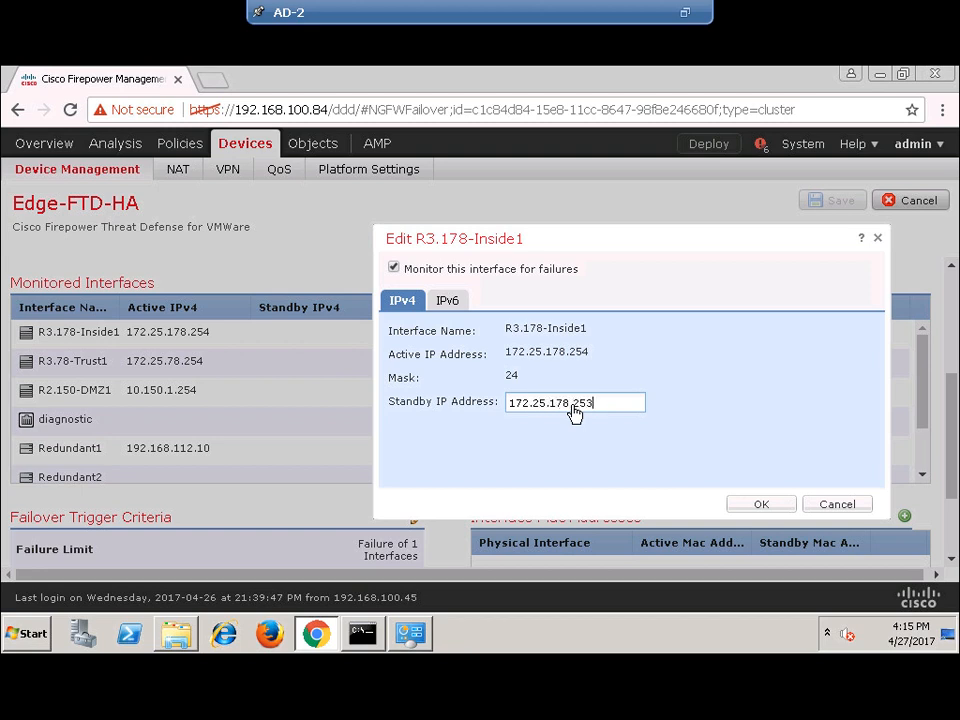
pyautogui.click(754, 508)
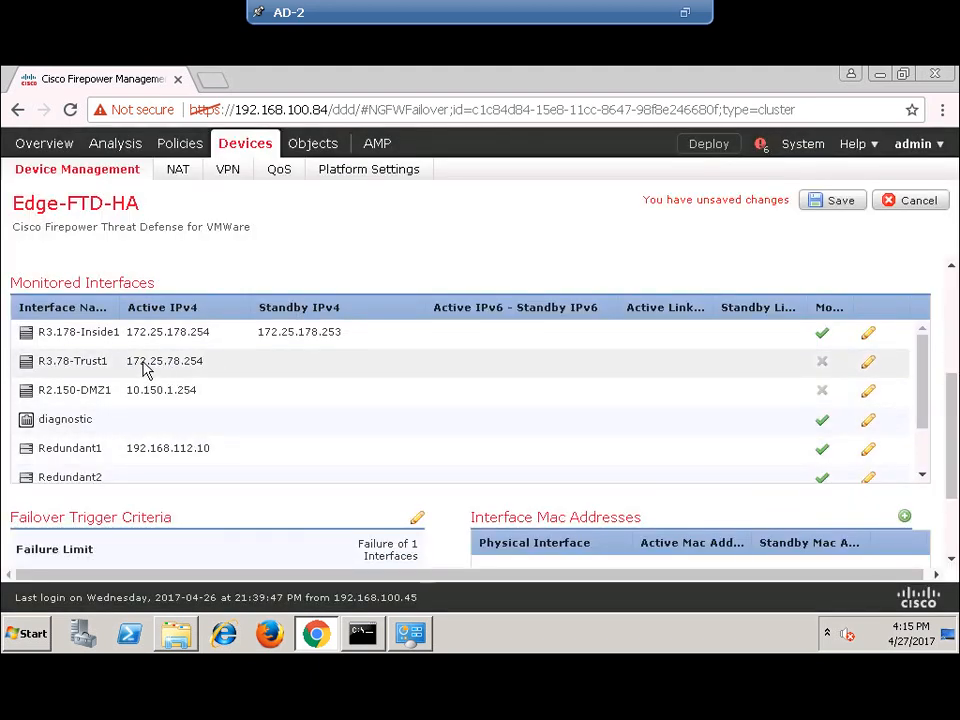
# - Enable failure monitoring for the R3.78-Trust1 interface and set its standby IP address to 172.25.78.253
pyautogui.click(867, 365)
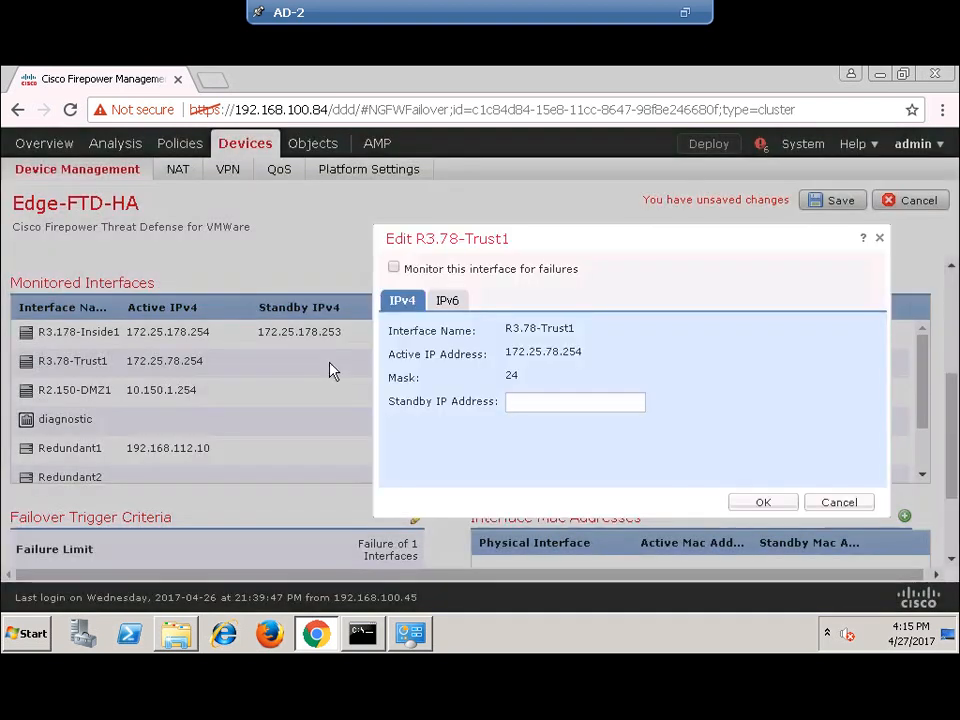
pyautogui.click(392, 269)
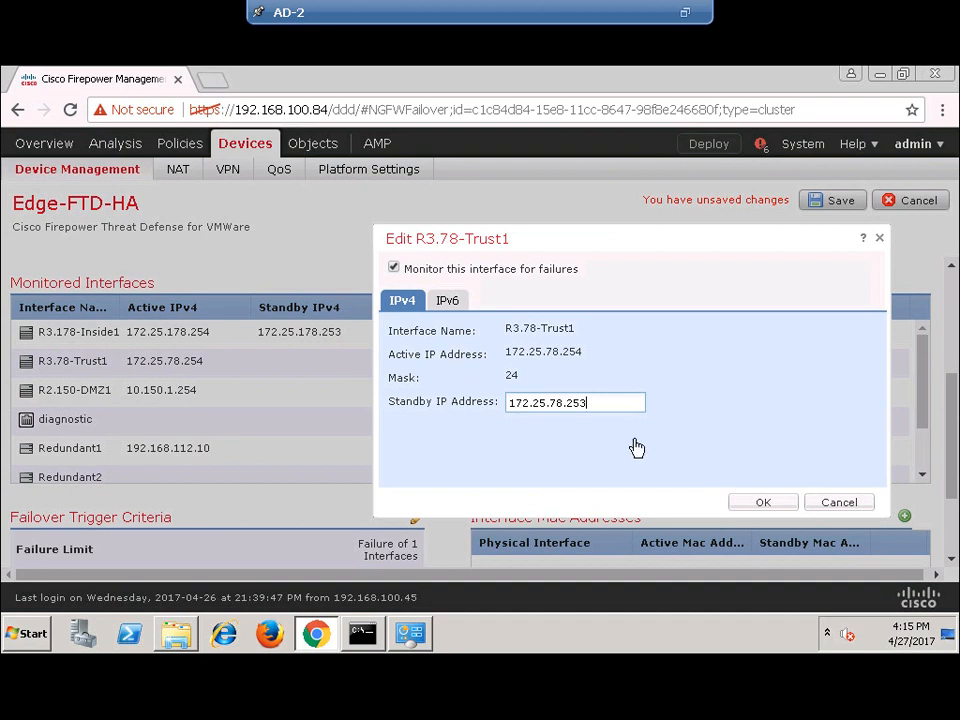
pyautogui.click(738, 503)
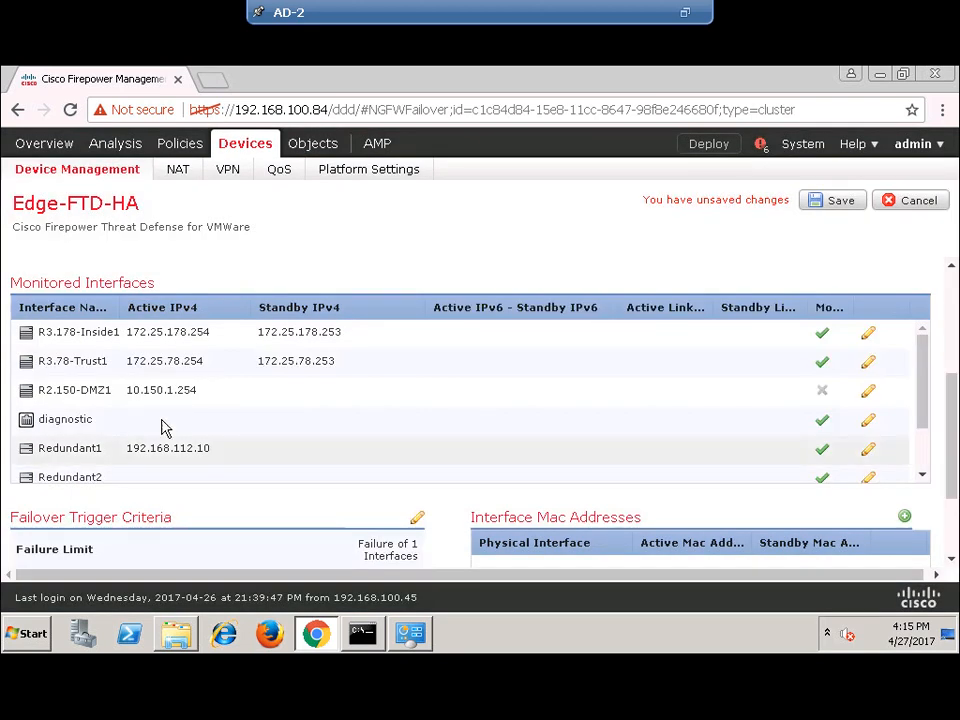
# - Enable failure monitoring for the R2.150-DMZ1 interface and set its standby IP address to 10.150.1.253
pyautogui.click(868, 391)
pyautogui.click(393, 268)
pyautogui.click(519, 405)
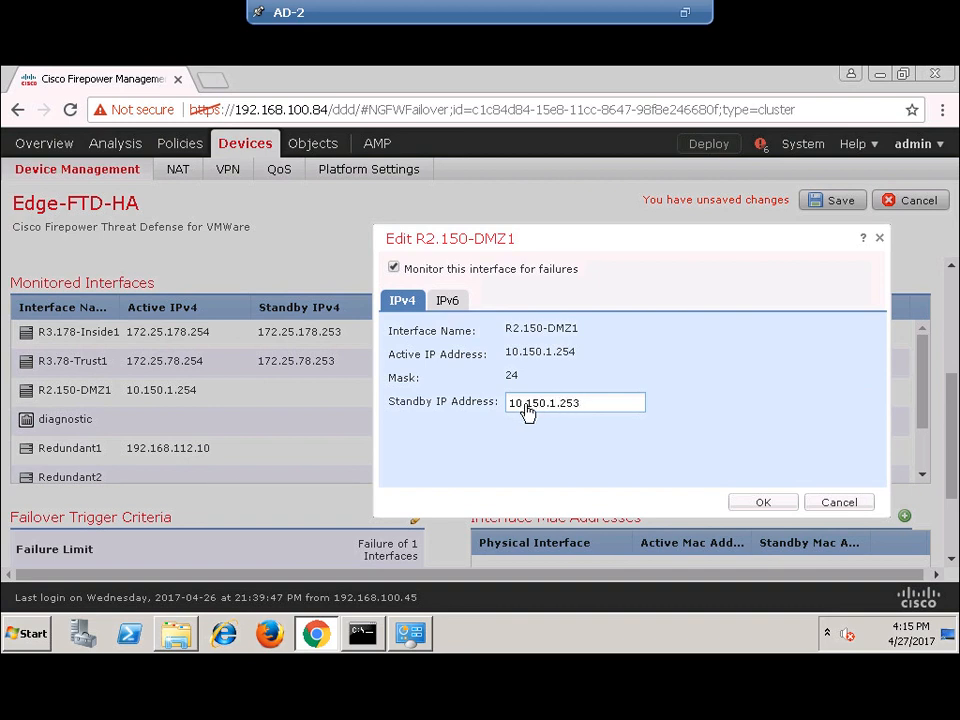
pyautogui.click(758, 507)
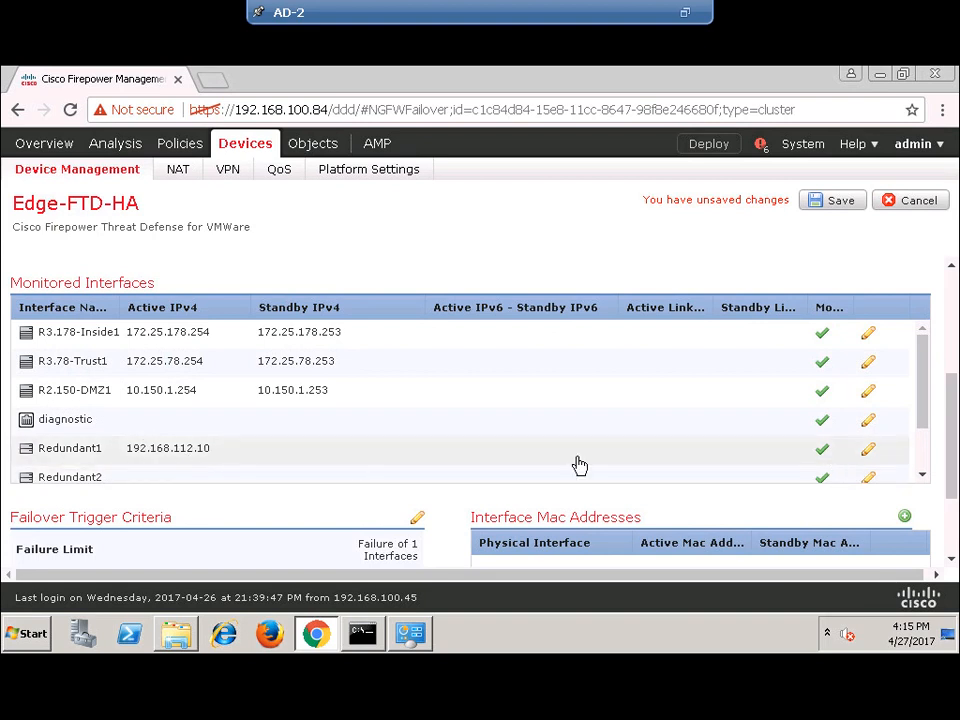
# - Set the standby IP address of the monitored Redundant1 interface to 192.168.112.11
pyautogui.click(870, 453)
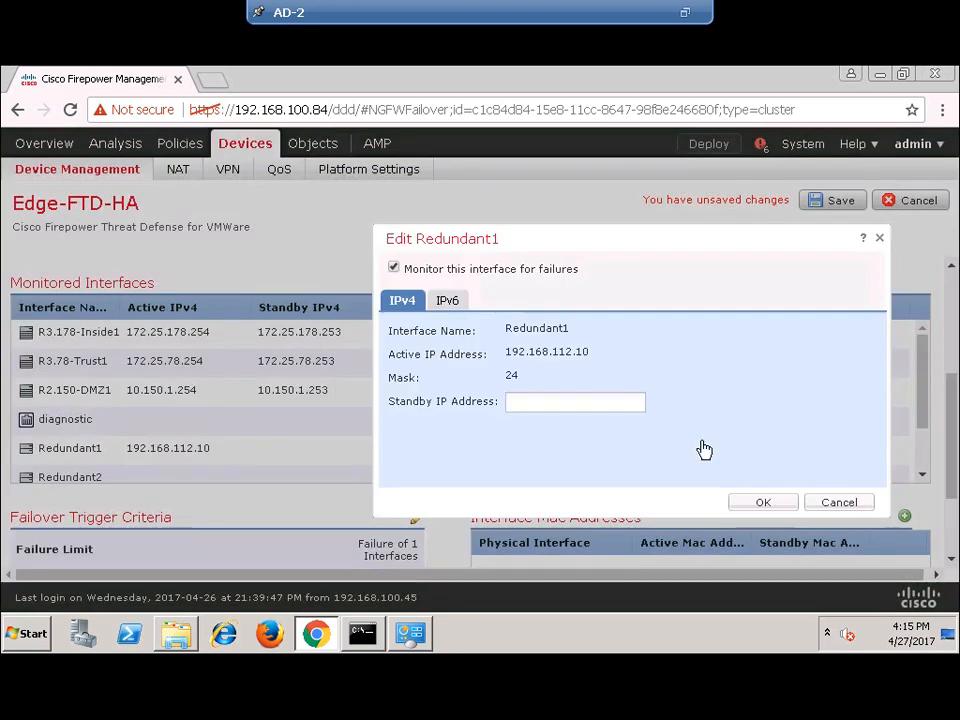
pyautogui.click(528, 406)
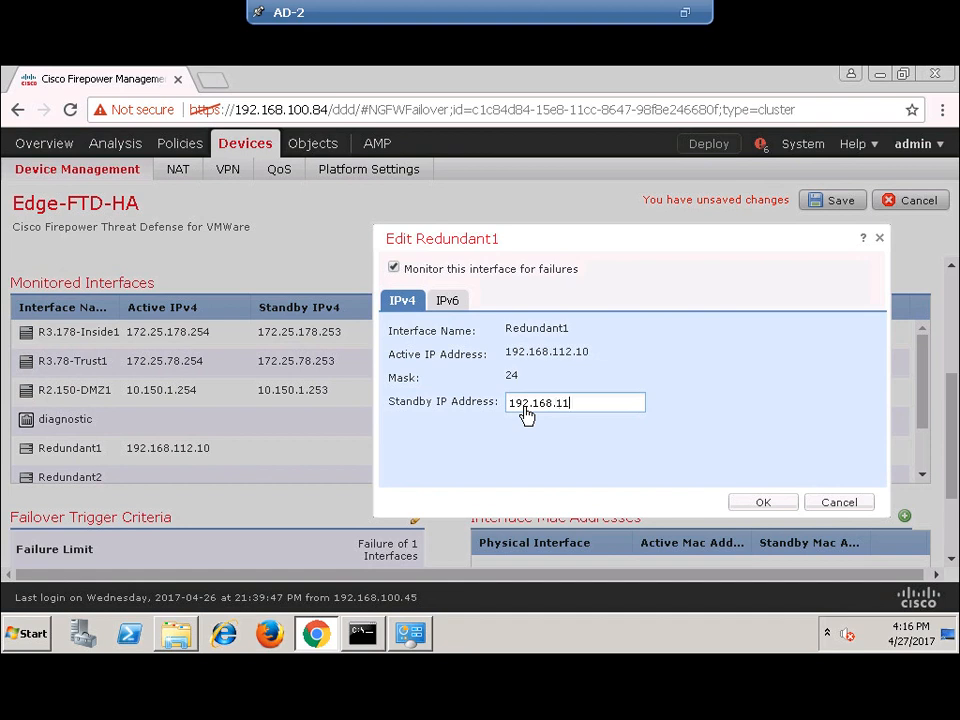
pyautogui.write('192.168.112.11')
pyautogui.click(778, 506)
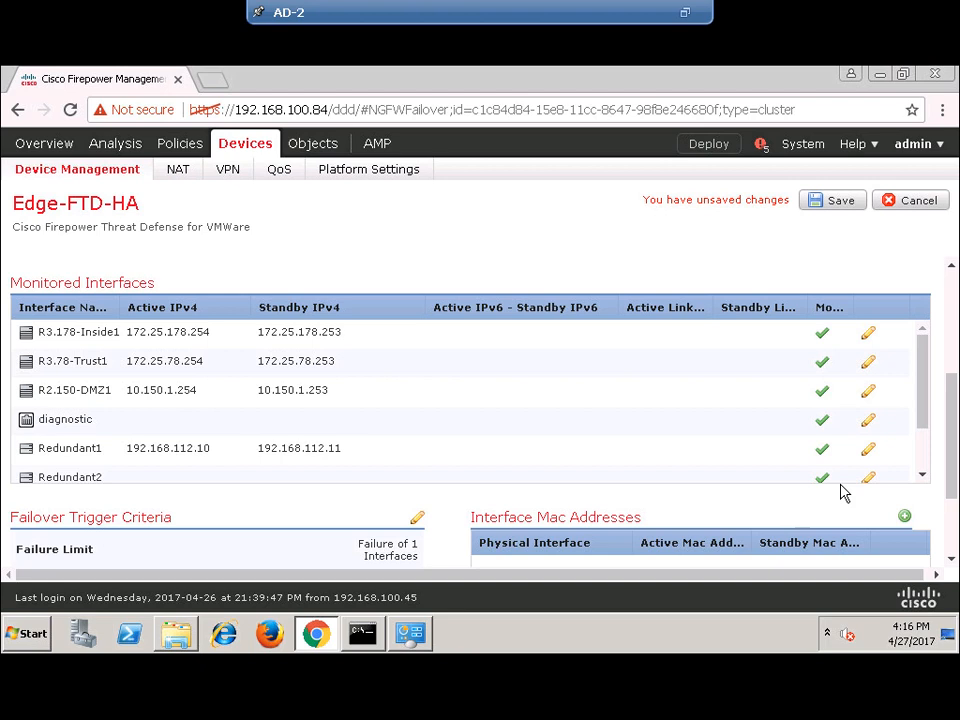
# - Enable failure monitoring for the R2.151-PUB-DMZ interface and set its standby IP address to 10.151.1.253
pyautogui.moveTo(926, 410); pyautogui.dragTo(928, 465)
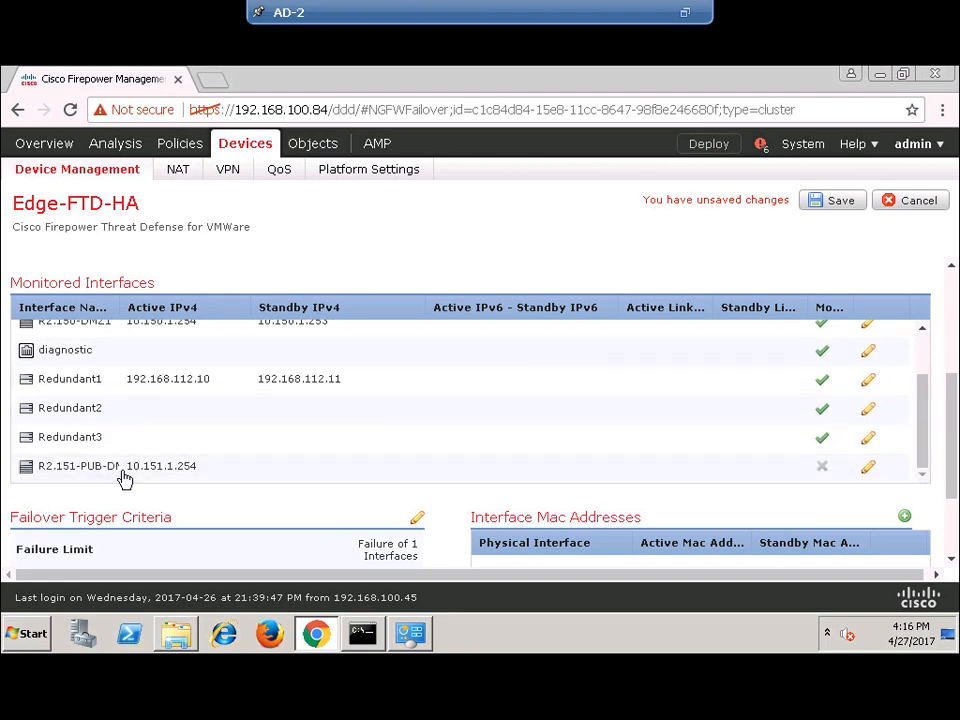
pyautogui.click(867, 467)
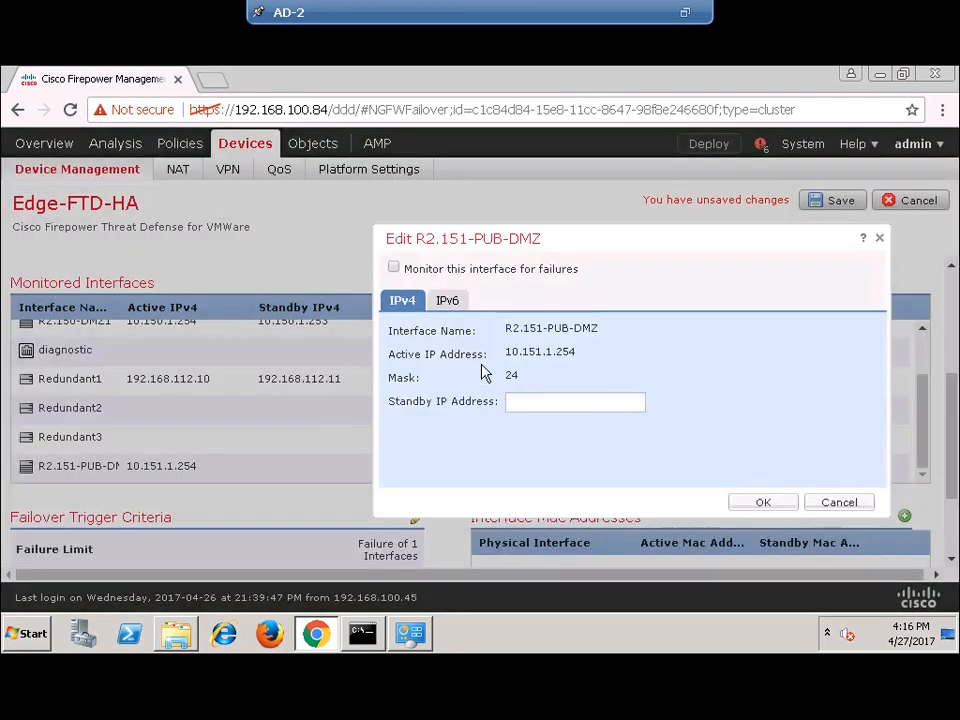
pyautogui.click(394, 270)
pyautogui.click(517, 402)
pyautogui.click(757, 502)
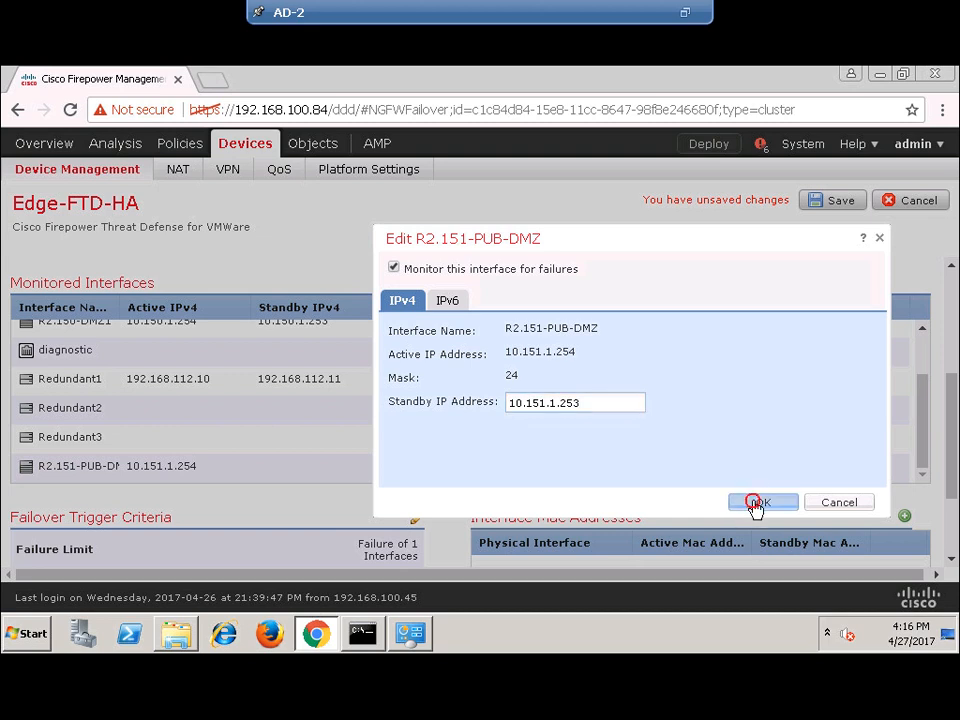
# - Review the high availability link settings and failover trigger criteria, leaving them as they are, and save the Edge-FTD-HA changes
pyautogui.moveTo(953, 419); pyautogui.dragTo(949, 338)
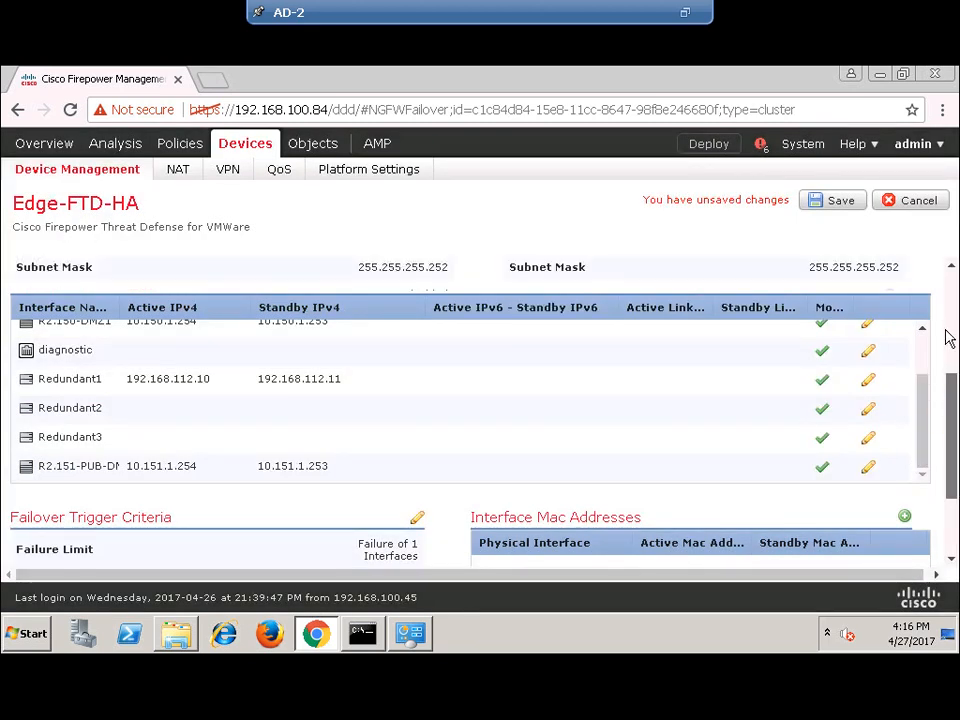
pyautogui.scroll(3, 830, 210)
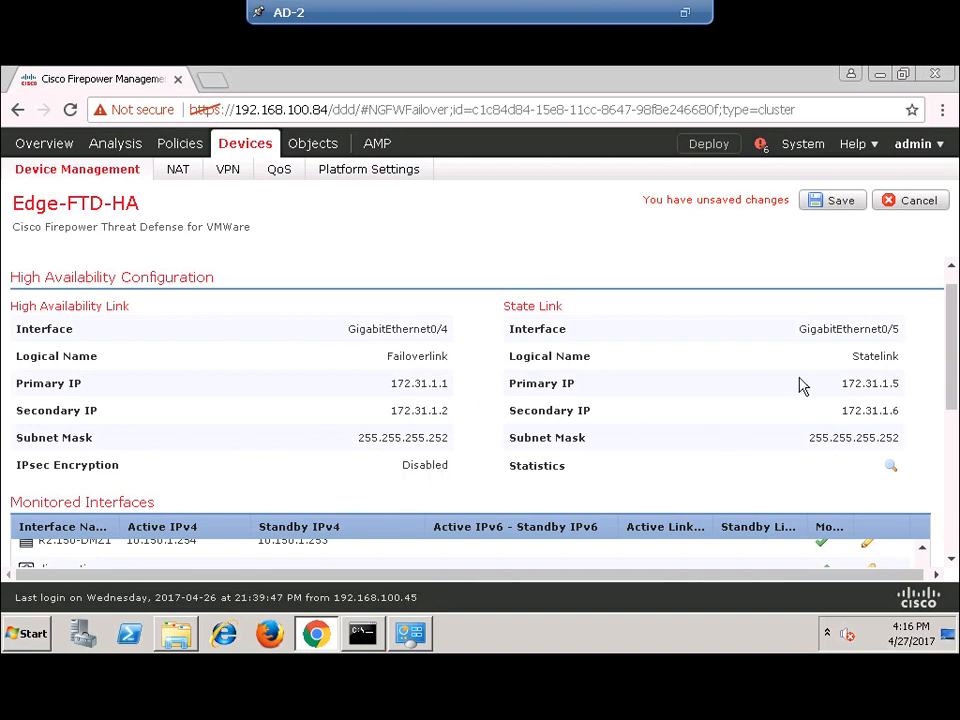
pyautogui.moveTo(951, 312); pyautogui.dragTo(955, 527)
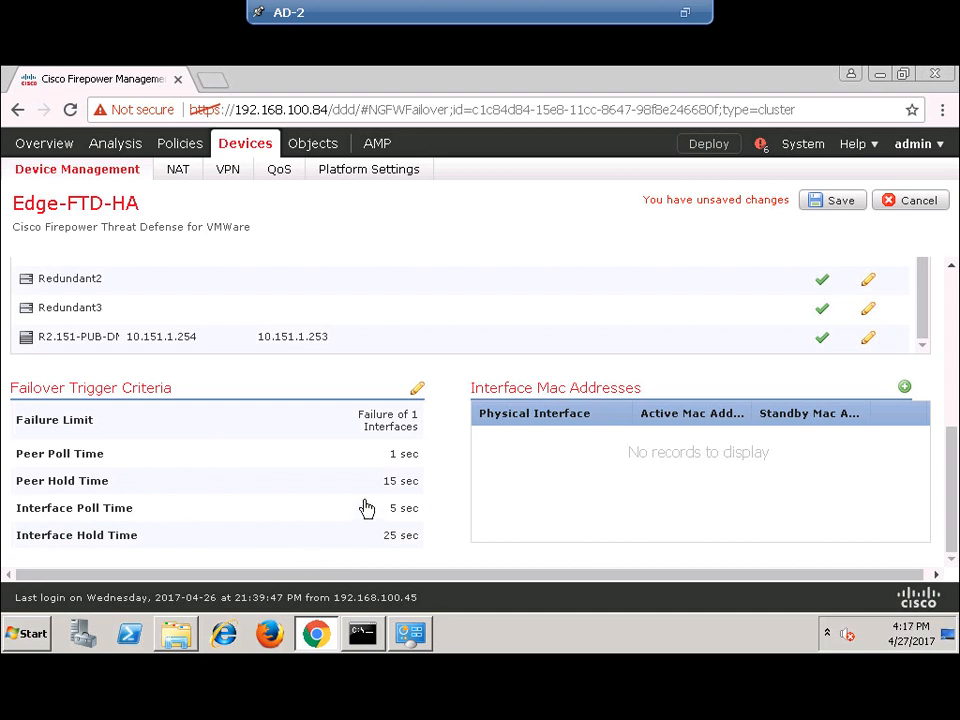
pyautogui.click(417, 392)
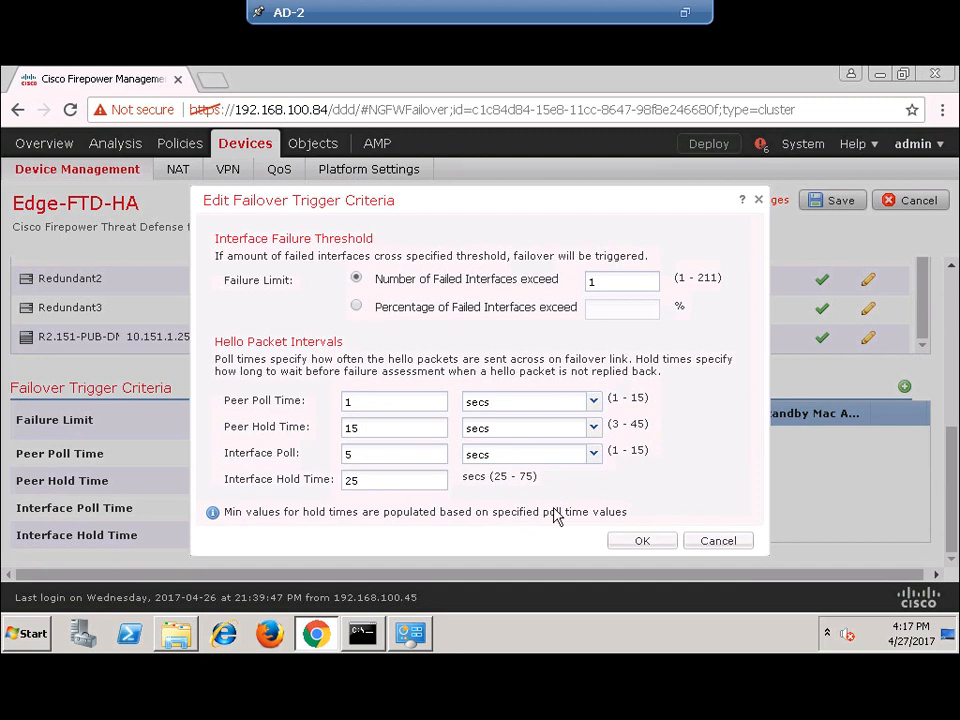
pyautogui.click(722, 541)
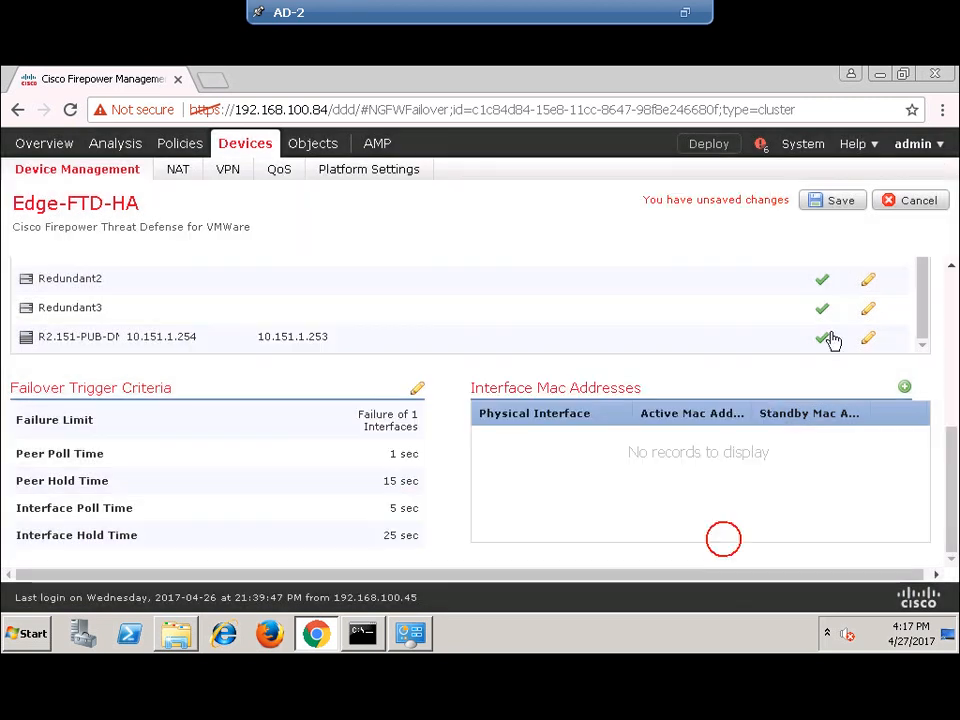
pyautogui.click(832, 204)
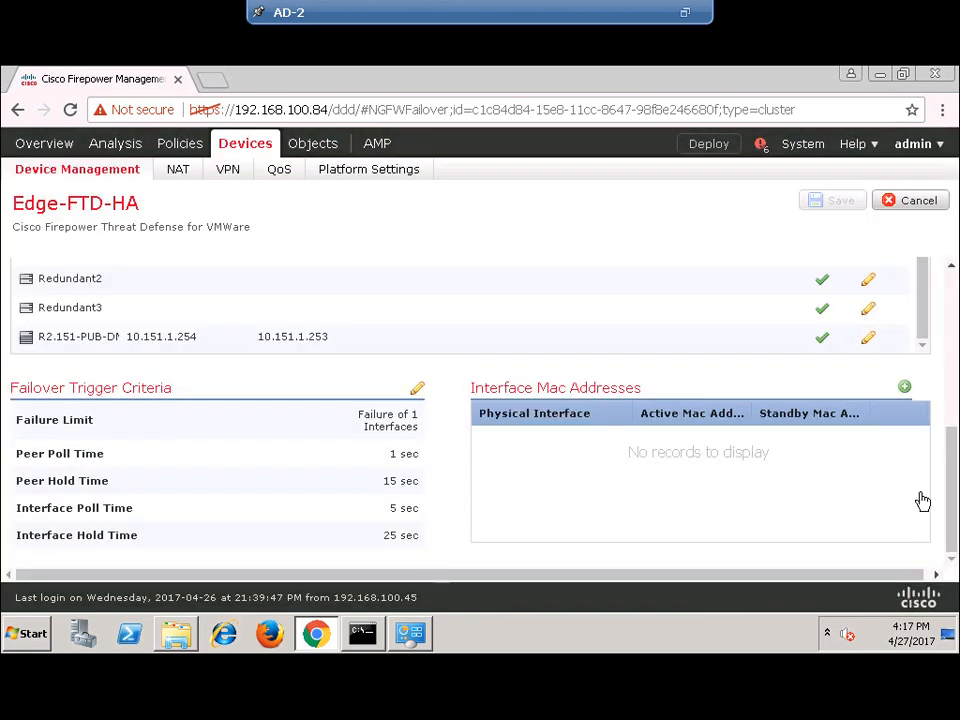
# - Examine the general, system, health and management details of VFTD1 within the Edge-FTD-HA pair
pyautogui.moveTo(952, 535); pyautogui.dragTo(950, 313)
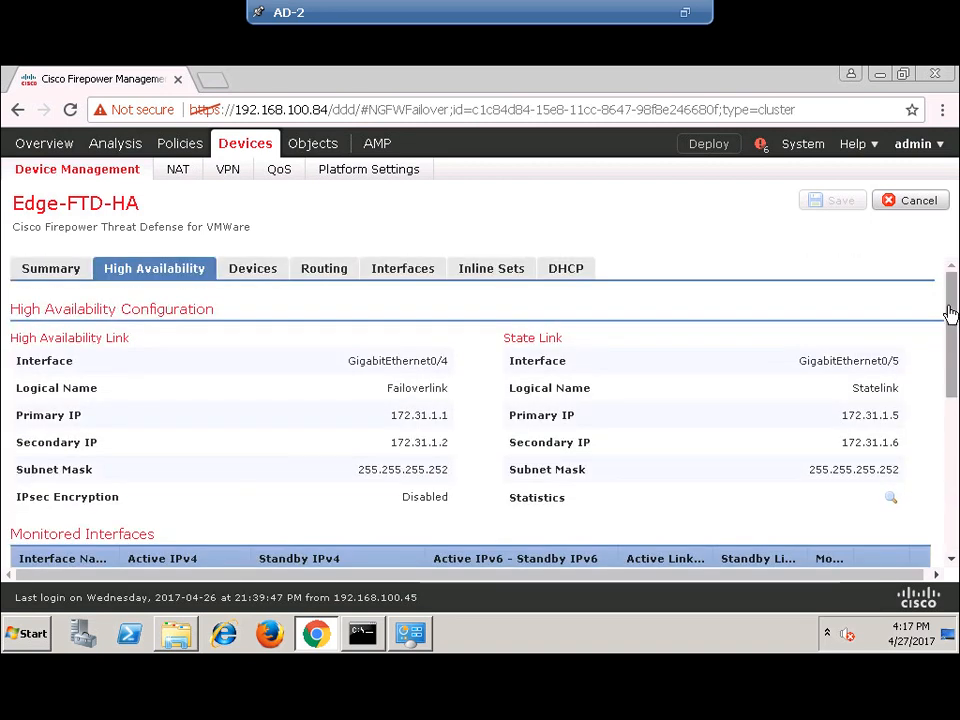
pyautogui.click(242, 273)
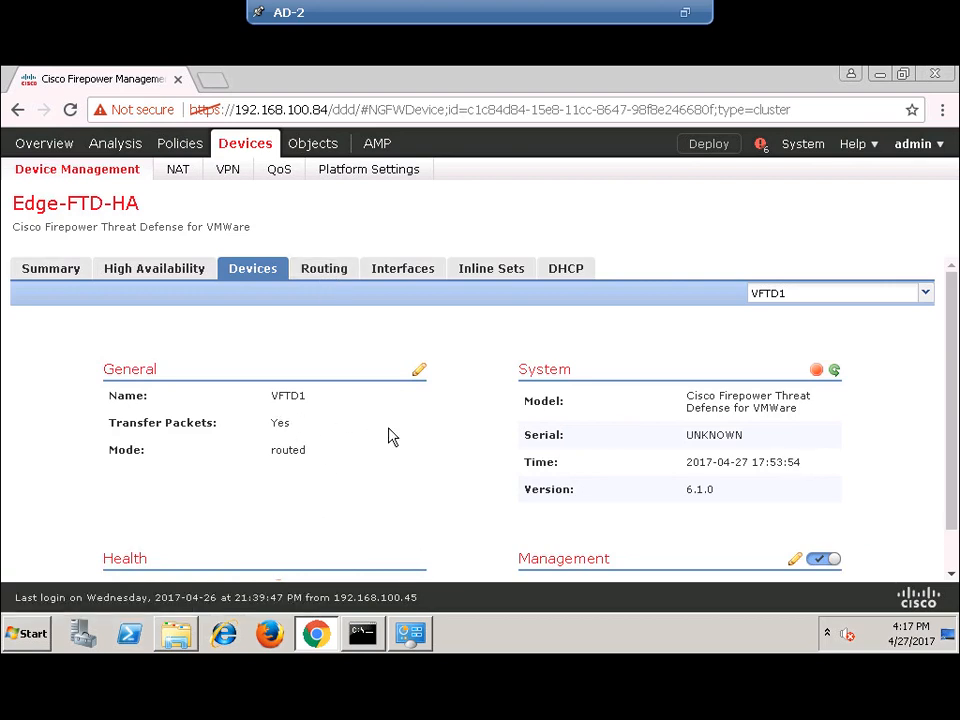
pyautogui.scroll(-1, 344, 335)
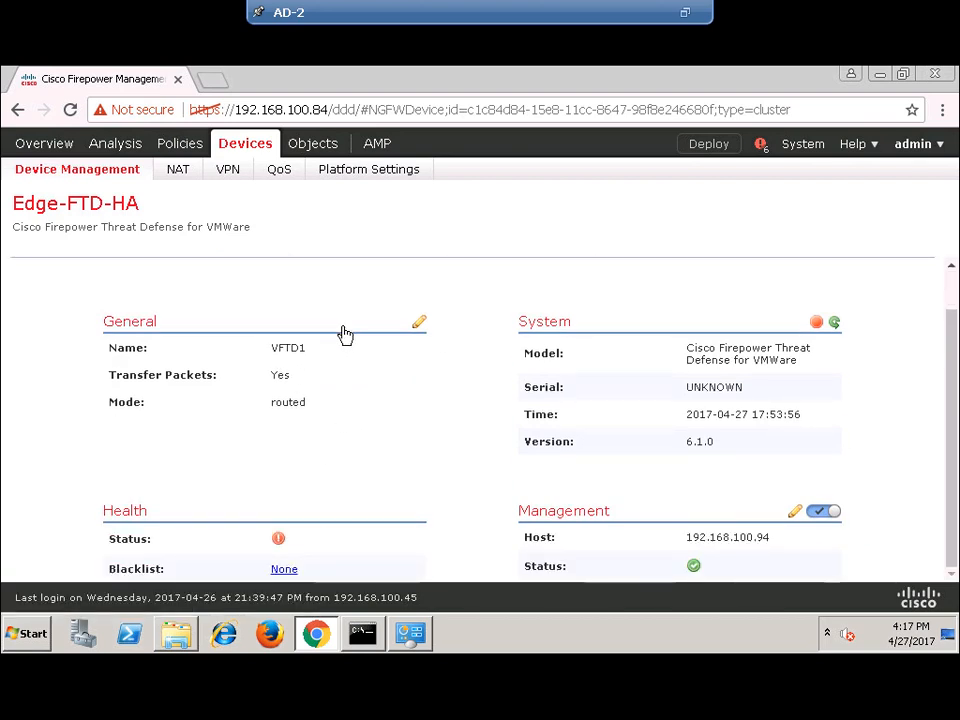
pyautogui.scroll(1, 340, 380)
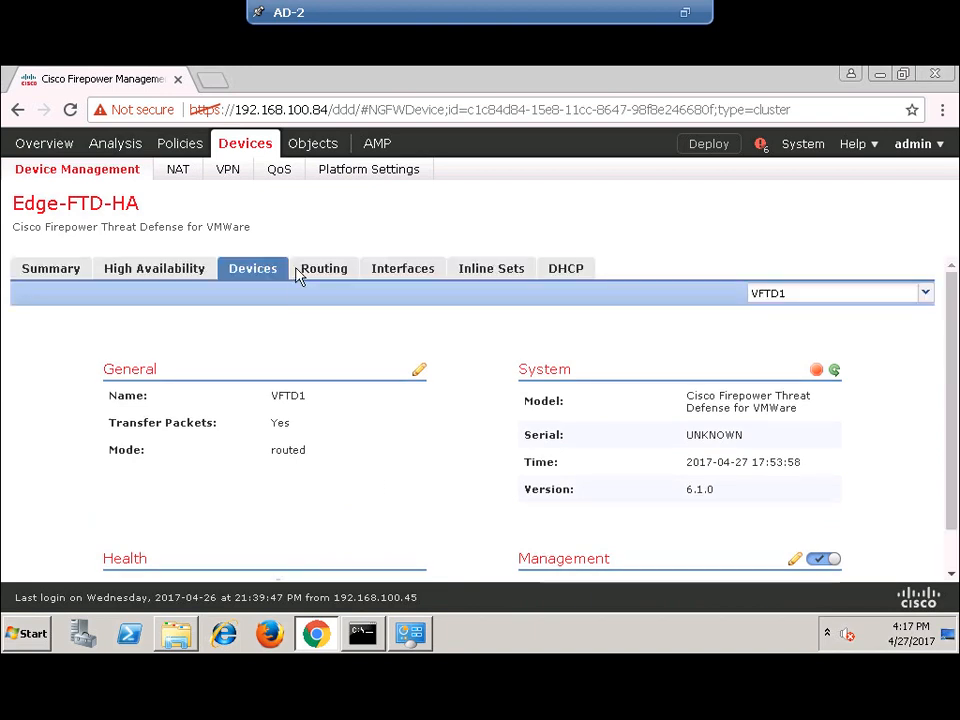
# - Examine the pair's OSPF routing configuration, including its areas, interfaces, redistribution, inter-area and filter rule settings
pyautogui.click(316, 276)
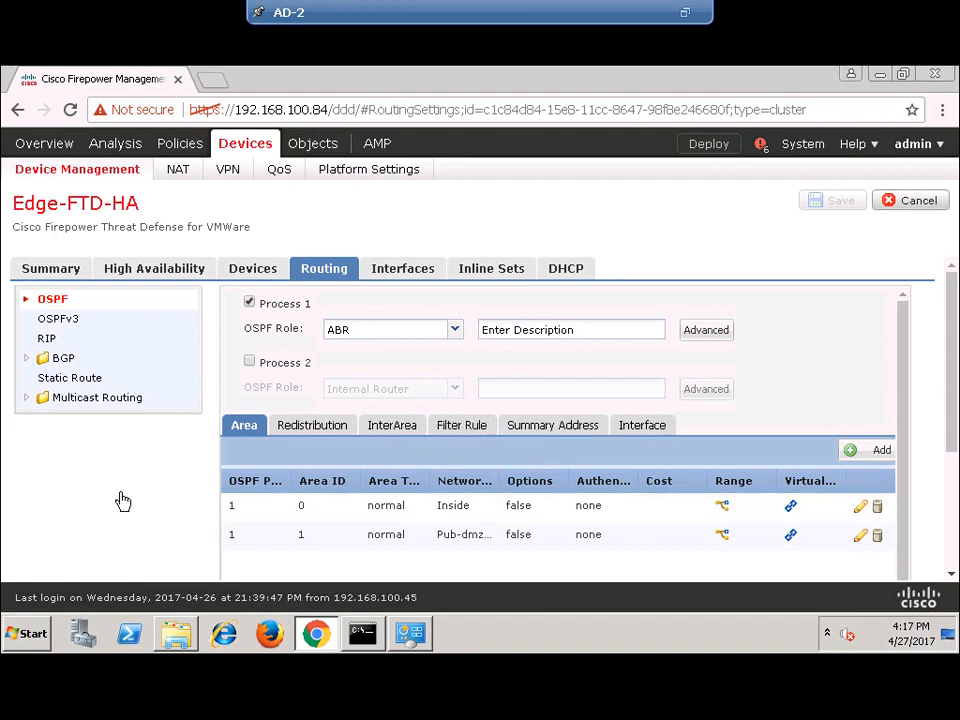
pyautogui.scroll(-2, 123, 500)
pyautogui.scroll(2, 123, 500)
pyautogui.click(642, 429)
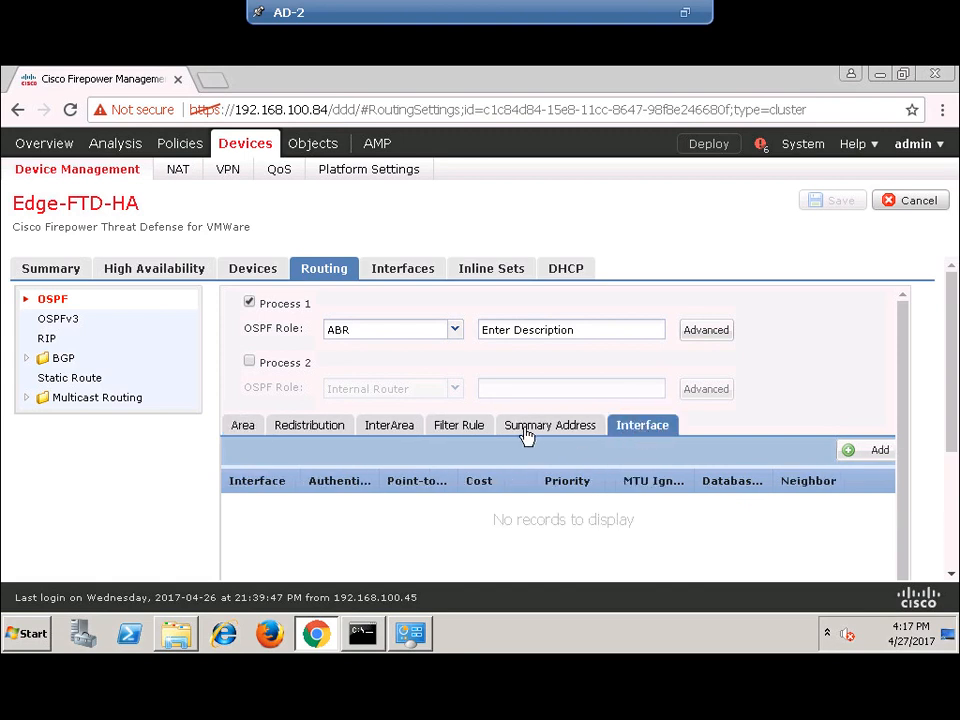
pyautogui.click(297, 425)
pyautogui.click(398, 433)
pyautogui.click(461, 425)
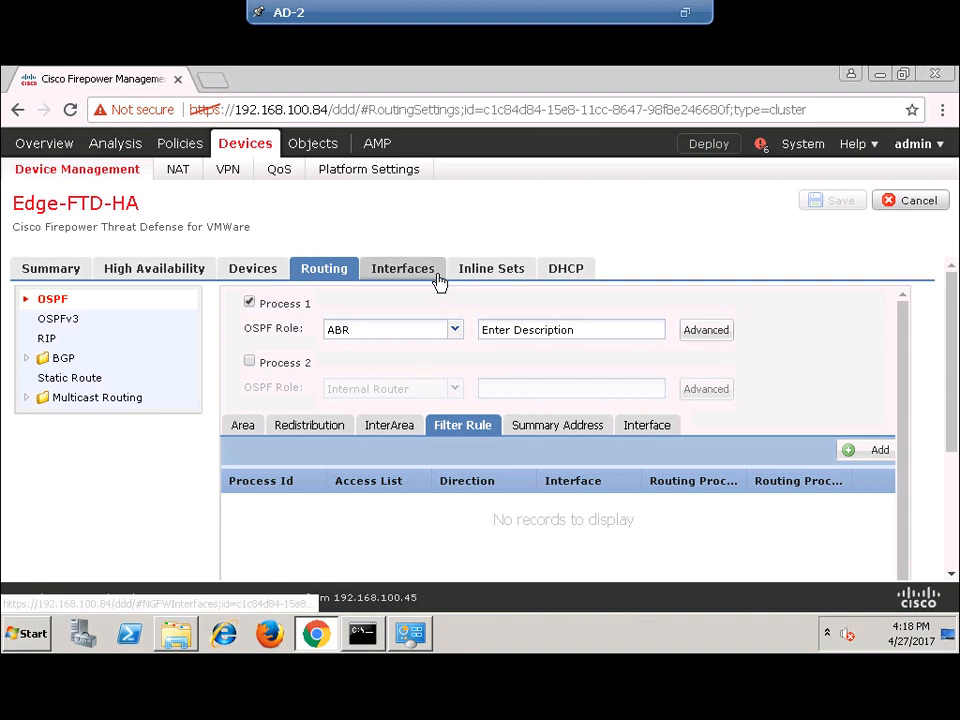
# - Examine the pair's interface and inline set lists, and its summary with the failover history
pyautogui.click(408, 274)
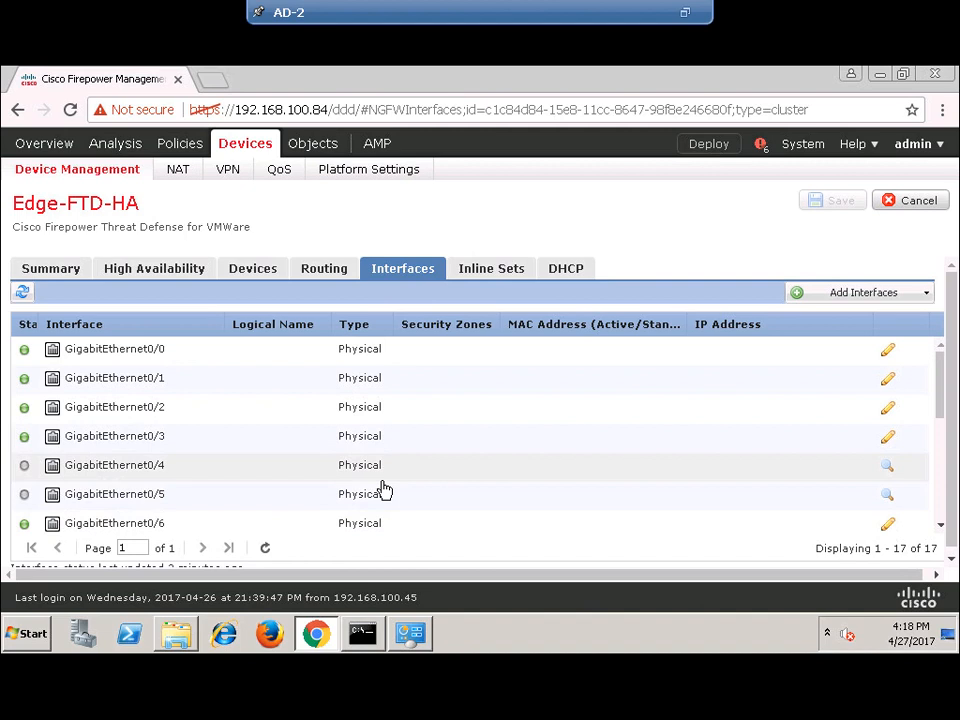
pyautogui.click(490, 270)
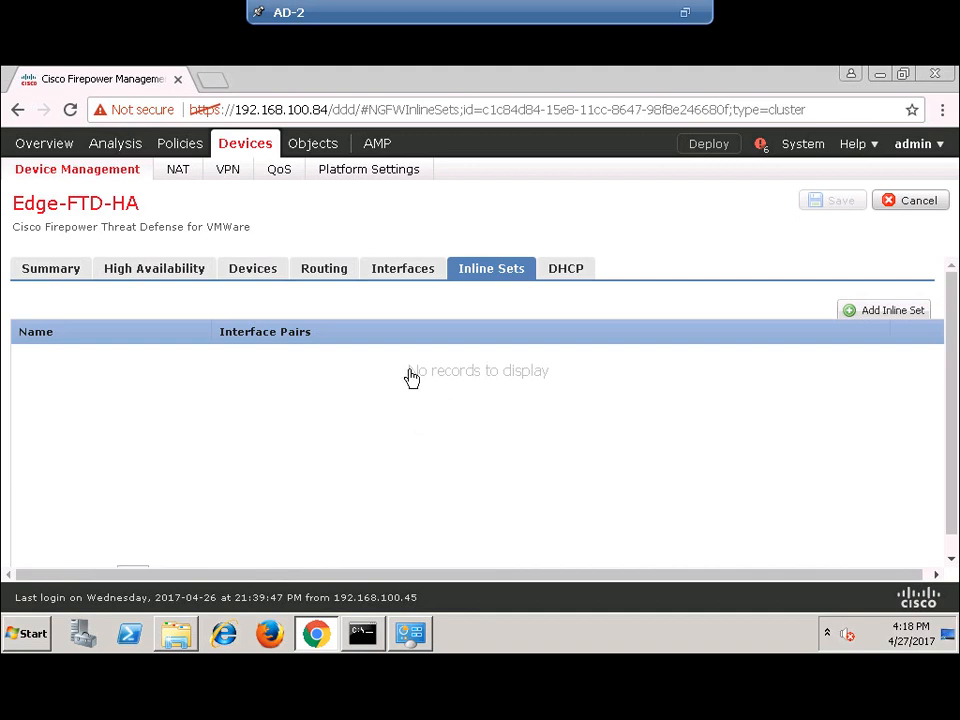
pyautogui.click(45, 273)
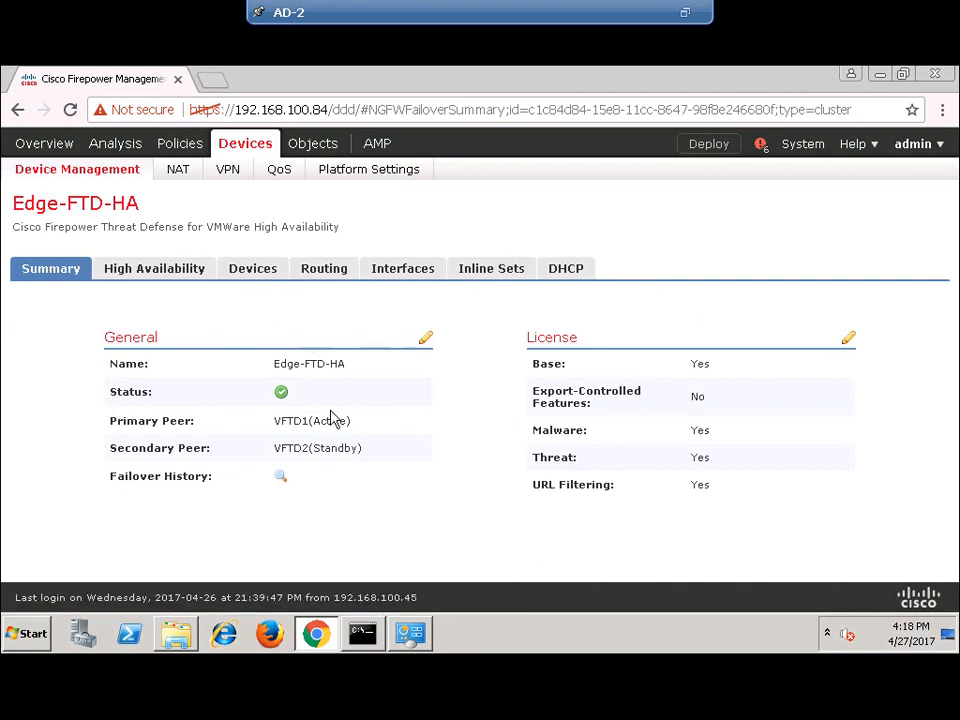
pyautogui.click(282, 477)
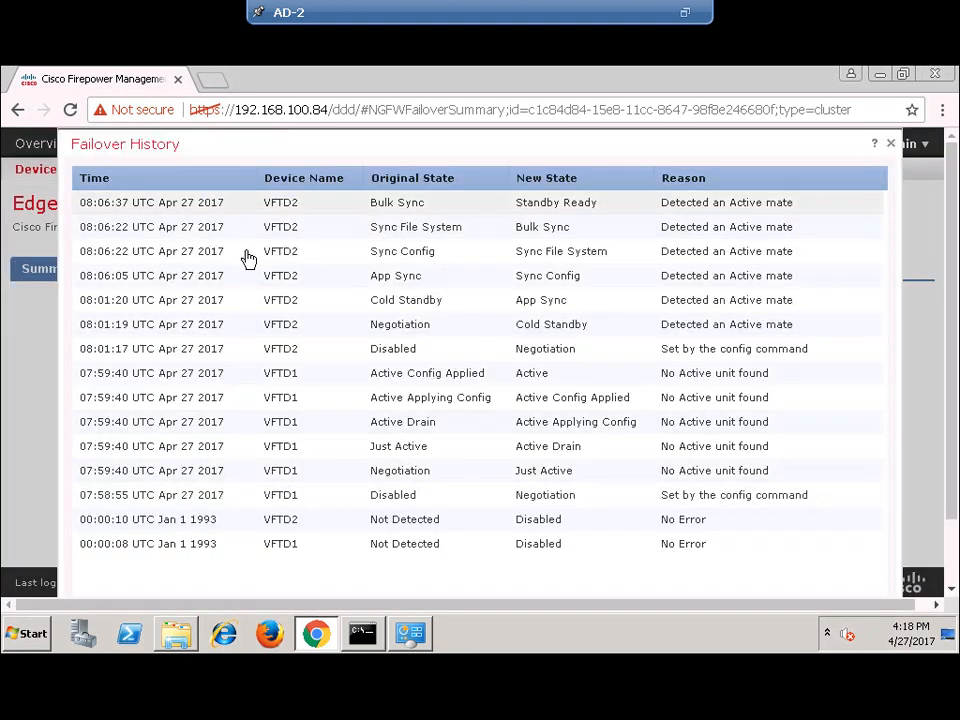
pyautogui.click(889, 147)
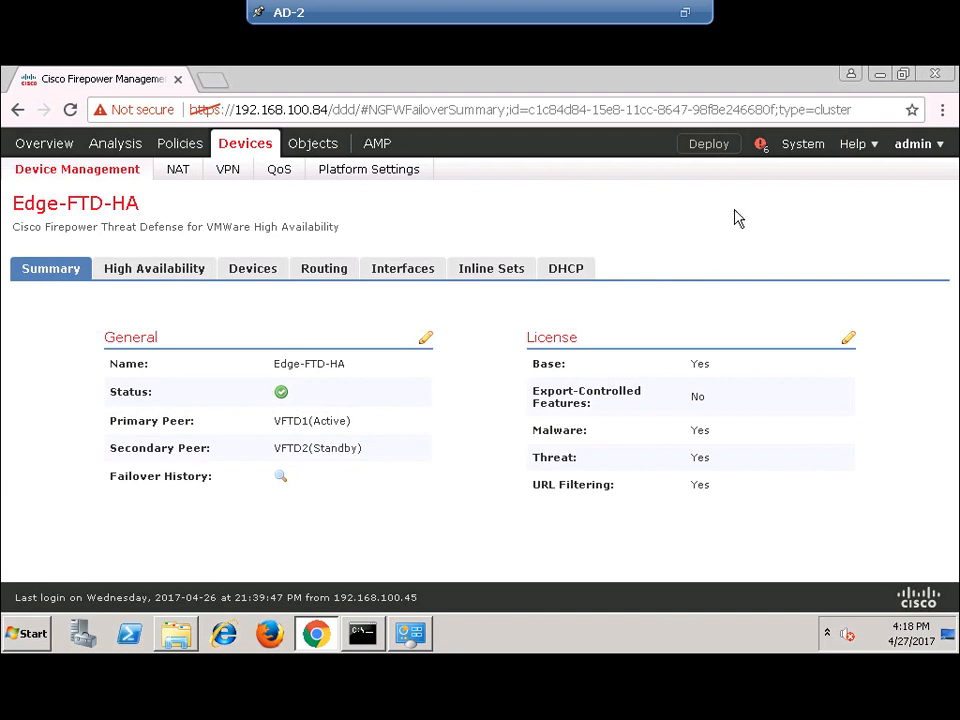
pyautogui.click(168, 274)
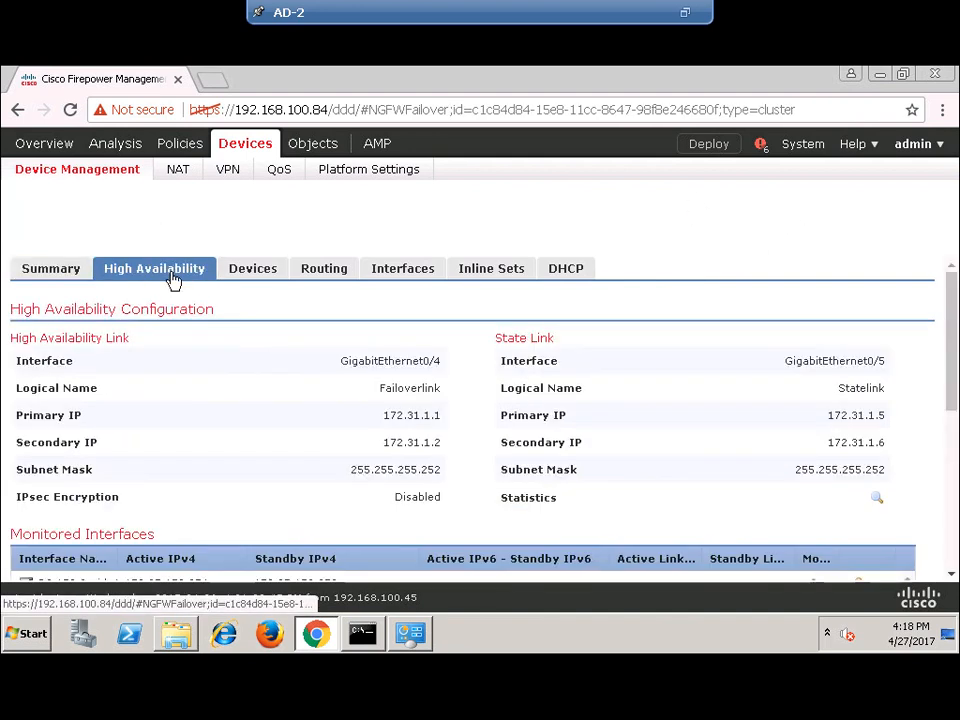
pyautogui.click(62, 274)
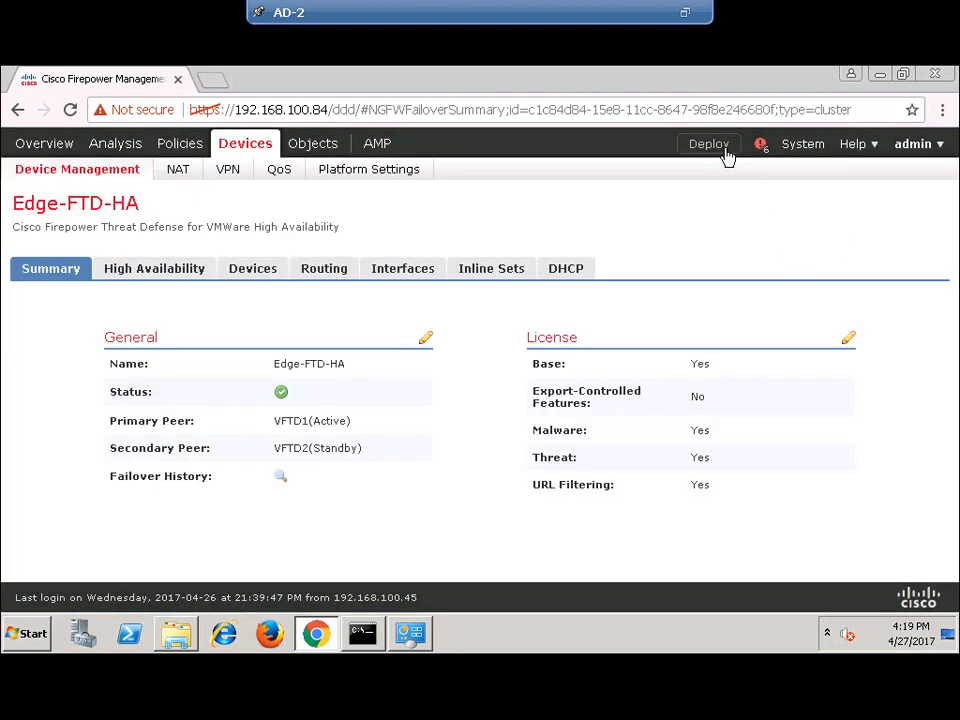
# - Select Edge-FTD-HA for deployment, review its pending device configuration details, and deploy the changes
pyautogui.click(727, 150)
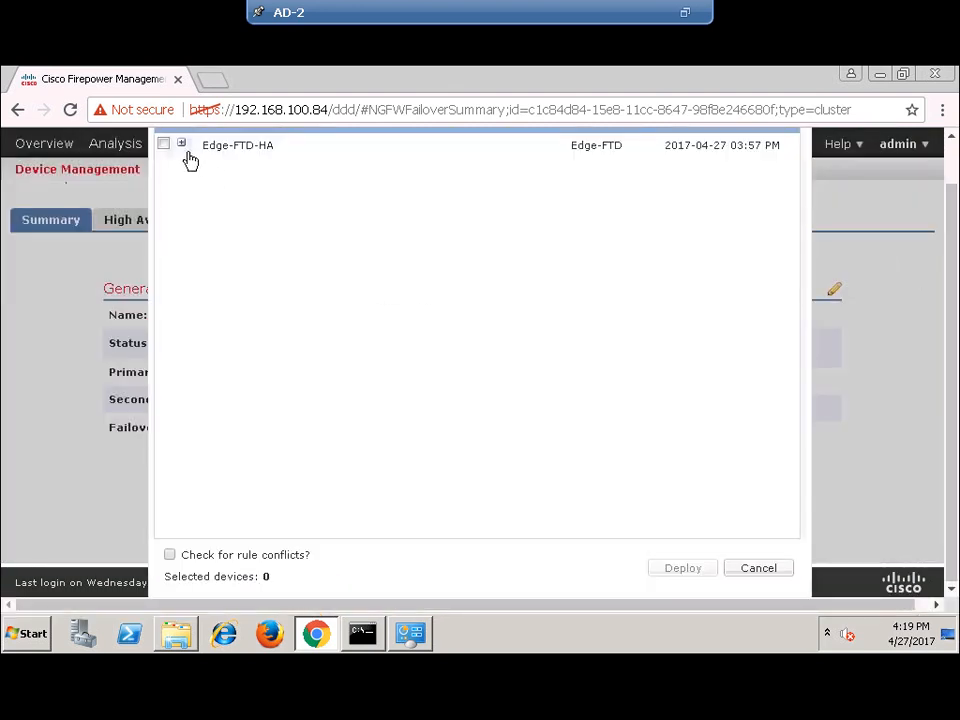
pyautogui.moveTo(241, 152)
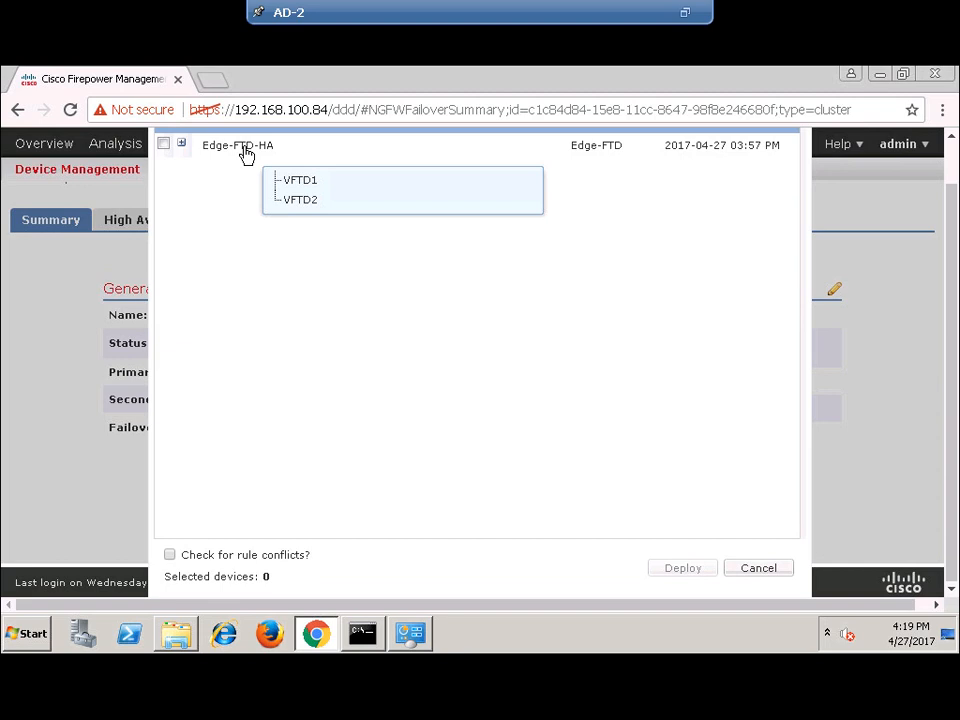
pyautogui.click(164, 148)
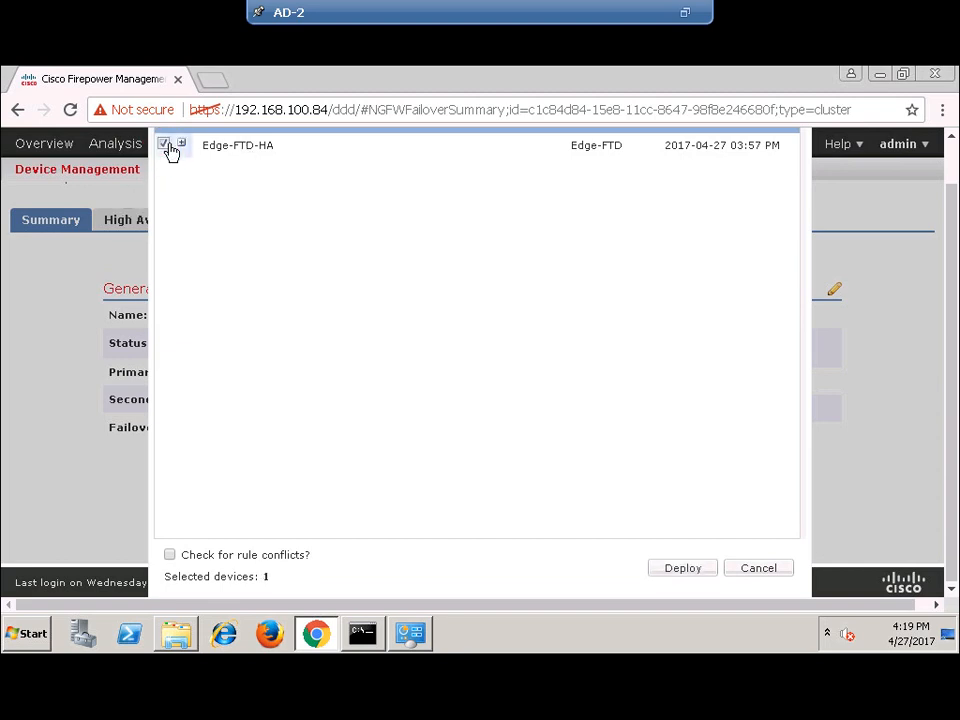
pyautogui.click(182, 146)
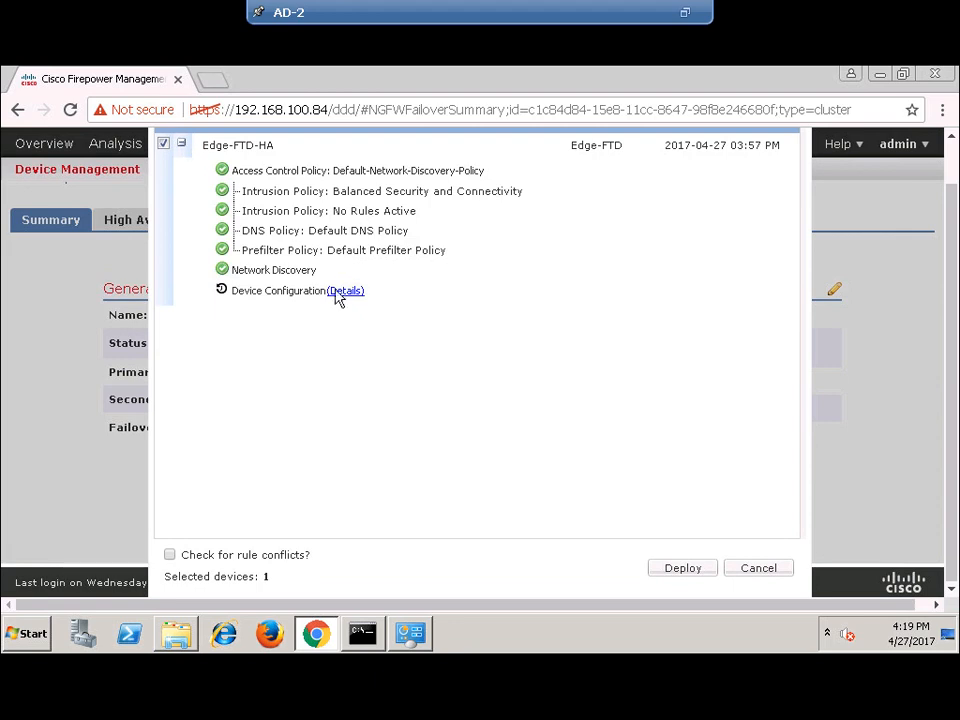
pyautogui.click(346, 292)
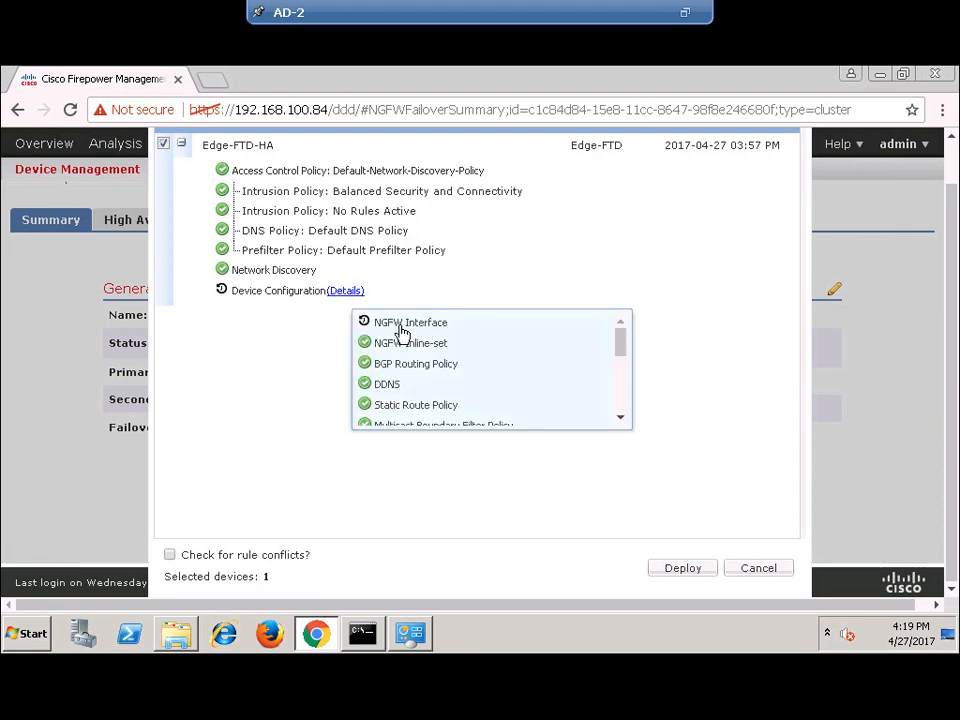
pyautogui.moveTo(619, 339); pyautogui.dragTo(624, 414)
pyautogui.click(693, 576)
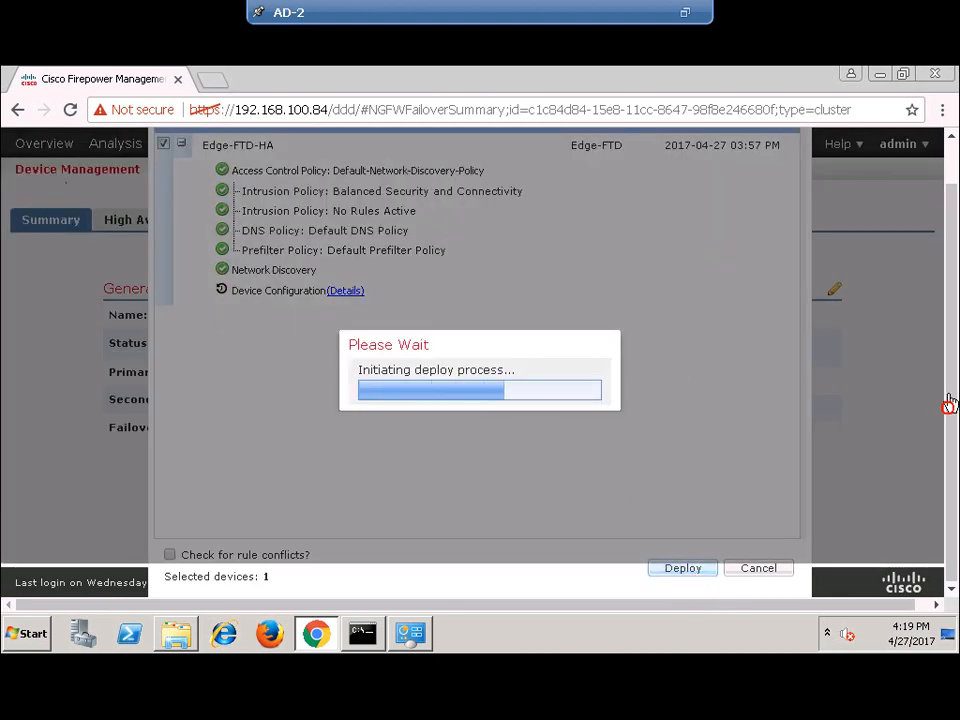
pyautogui.scroll(2, 949, 350)
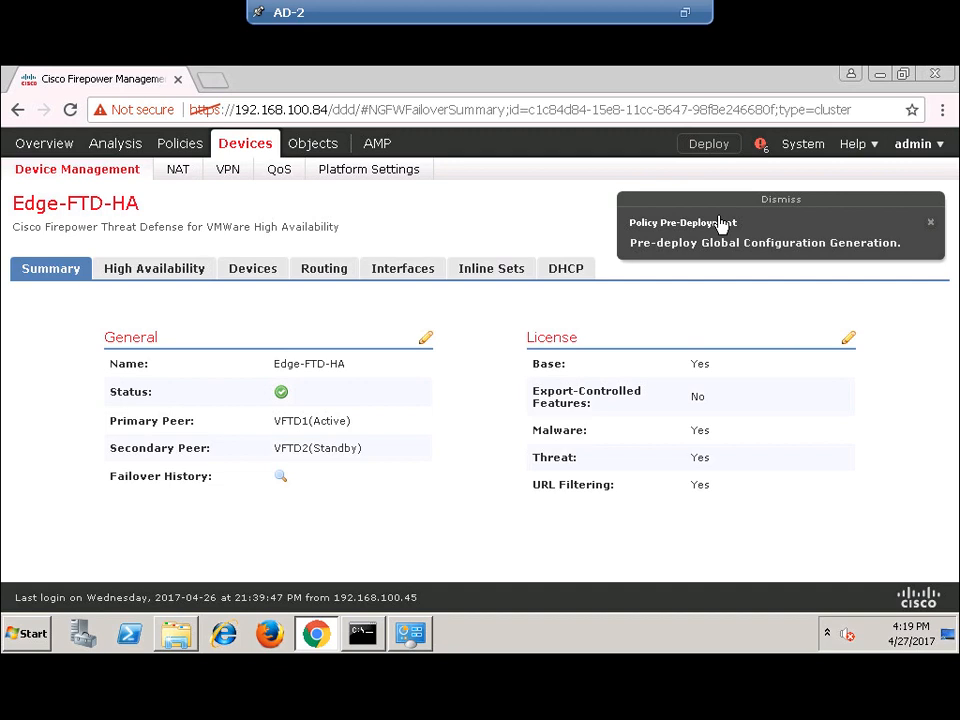
pyautogui.moveTo(514, 11)
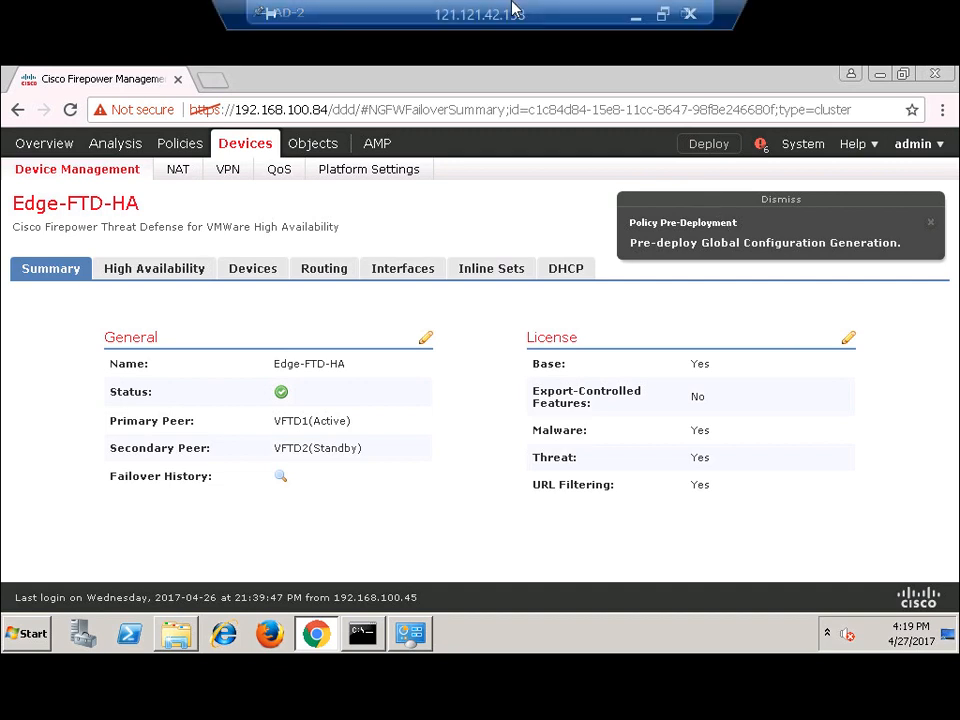
pyautogui.click(634, 18)
pyautogui.click(741, 701)
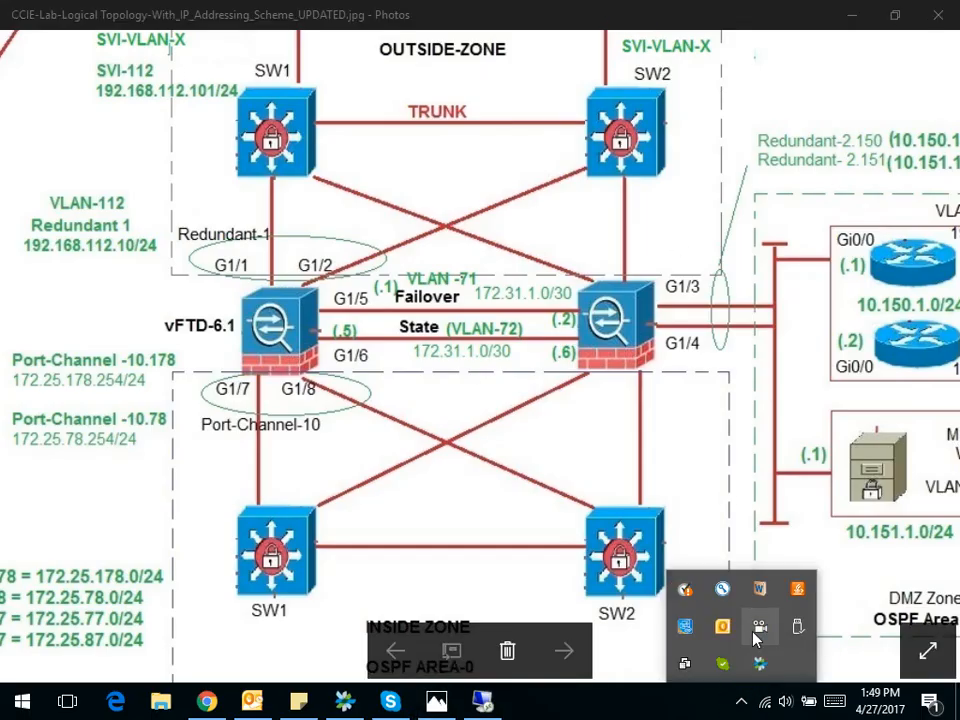